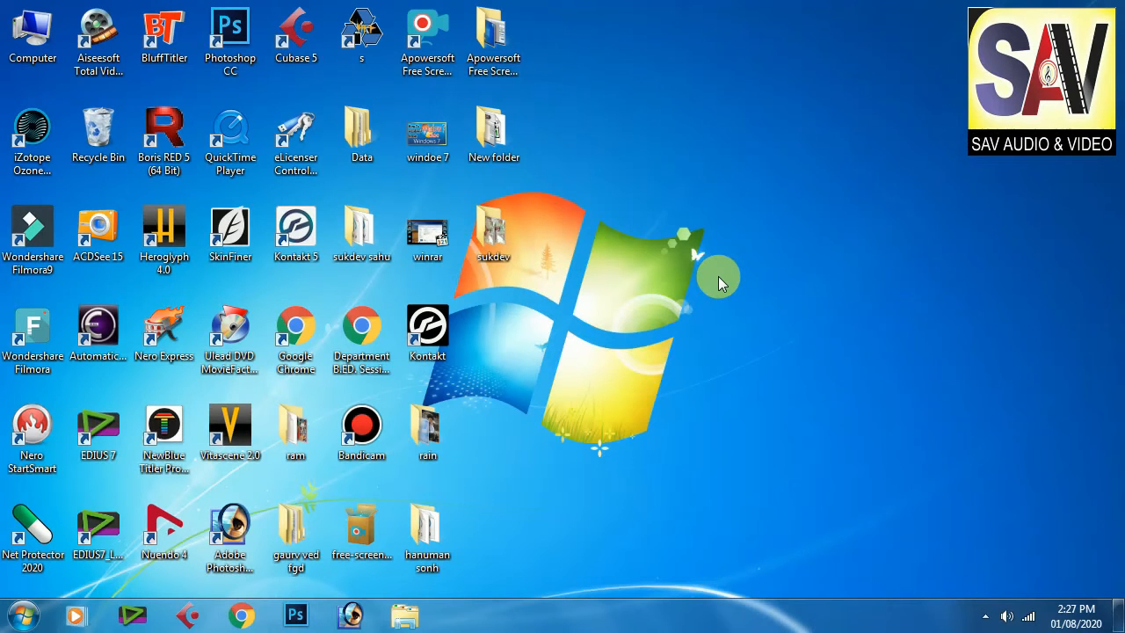
Step: Launch Photoshop 7.0, open the photo pass.JPG from the sukdev folder, and arrange the toolbox and image window
{"action": "left_click", "coordinate": [351, 615]}
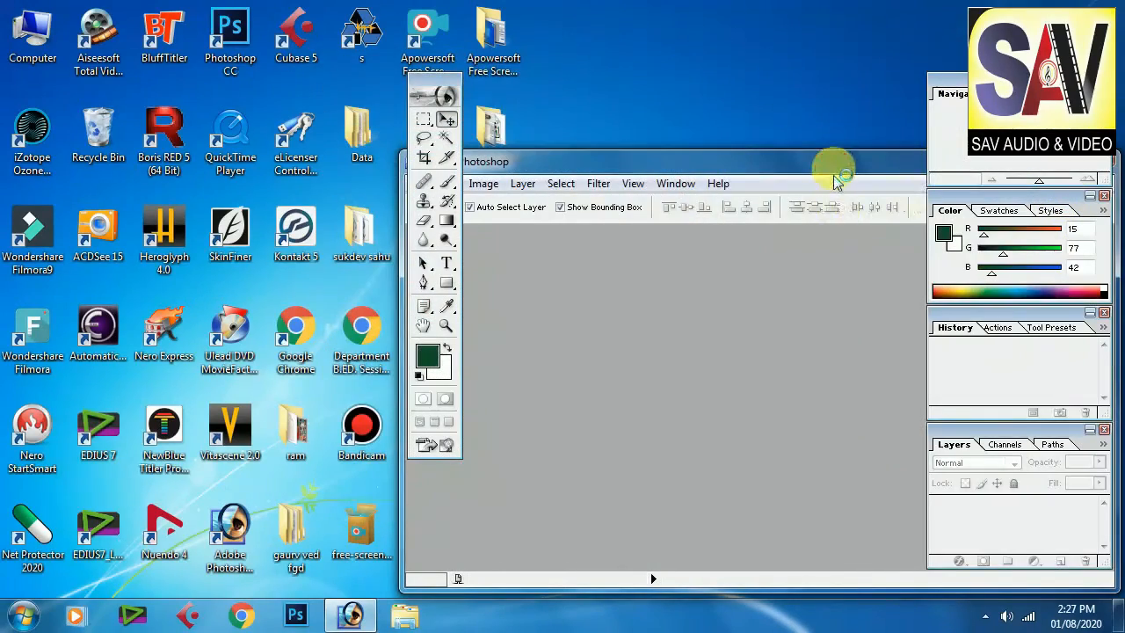
{"action": "double_click", "coordinate": [831, 164]}
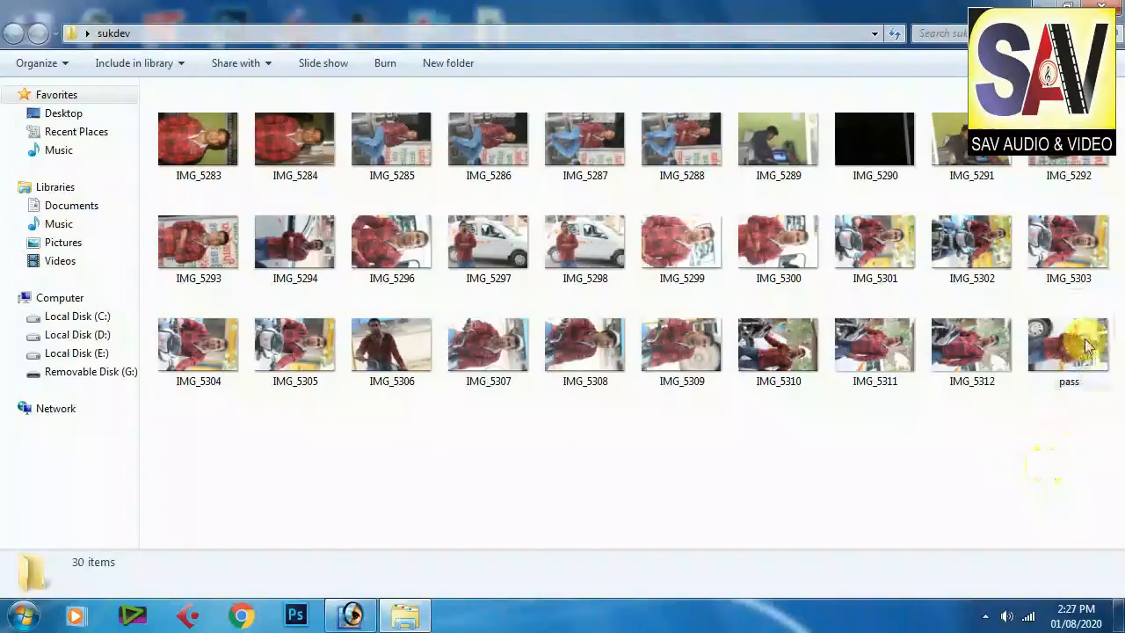
{"action": "left_click", "coordinate": [1081, 344]}
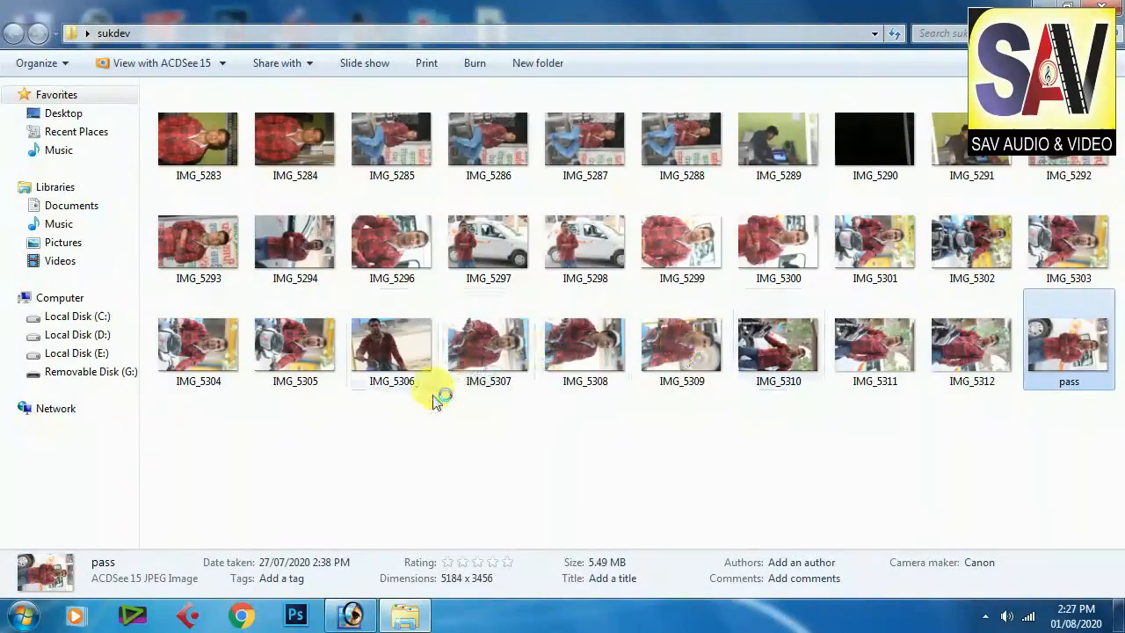
{"action": "double_click", "coordinate": [1068, 347]}
{"action": "left_click", "coordinate": [1117, 5]}
{"action": "left_click_drag", "start_coordinate": [1074, 356], "coordinate": [296, 615]}
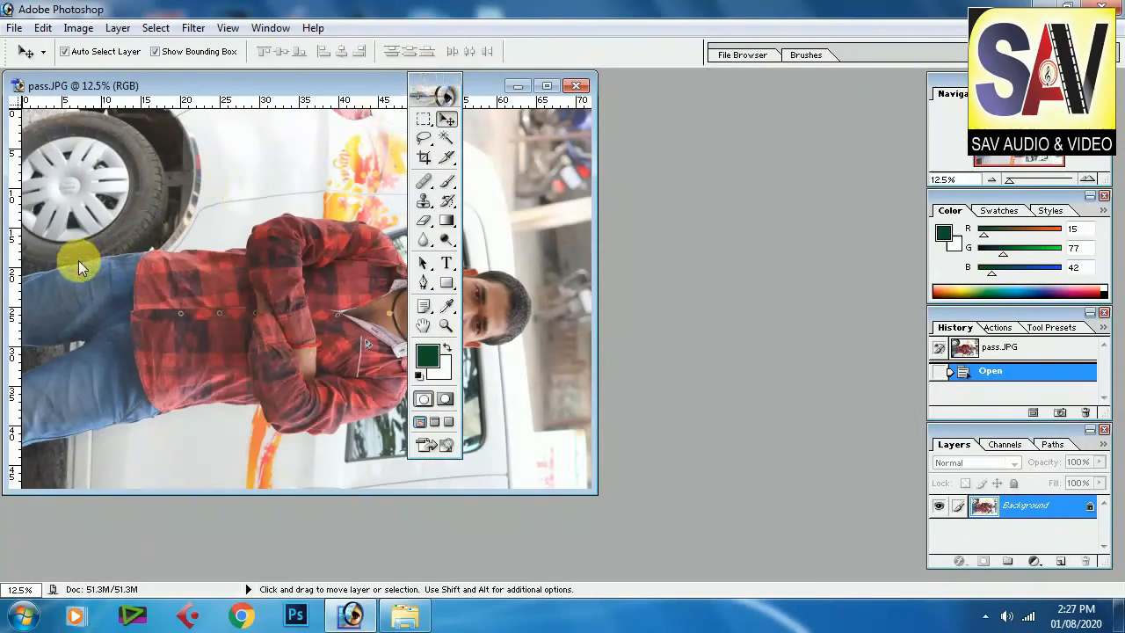
{"action": "left_click_drag", "start_coordinate": [438, 77], "coordinate": [79, 260]}
{"action": "left_click_drag", "start_coordinate": [253, 86], "coordinate": [359, 85]}
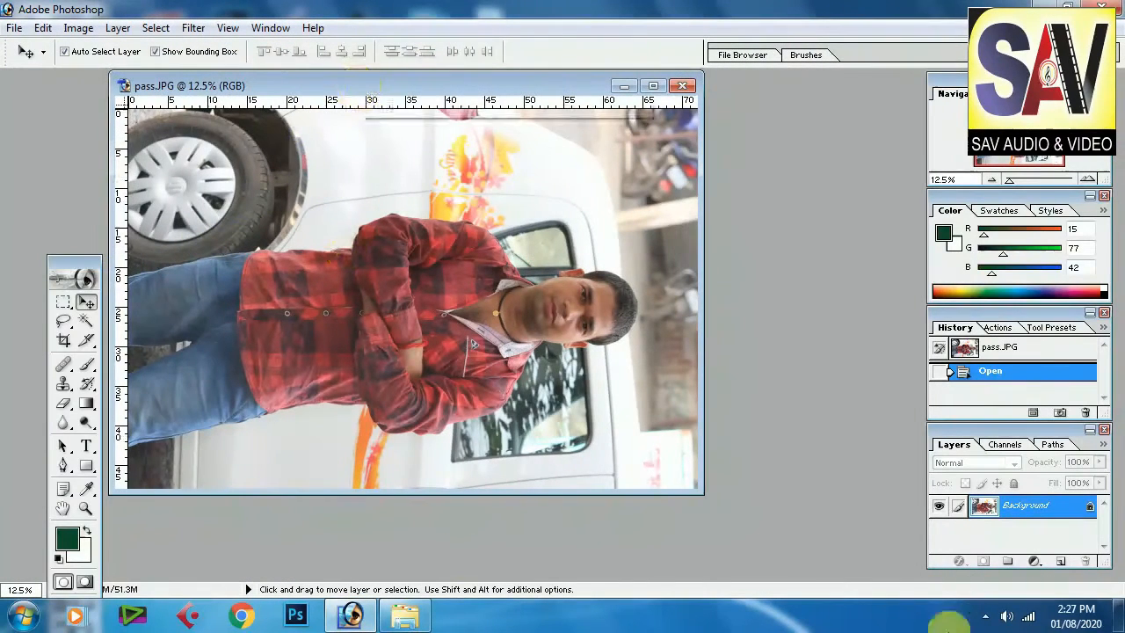
Step: Rotate the canvas 90° CCW so the person stands upright, and maximize the image window
{"action": "left_click", "coordinate": [78, 29]}
{"action": "mouse_move", "coordinate": [151, 211]}
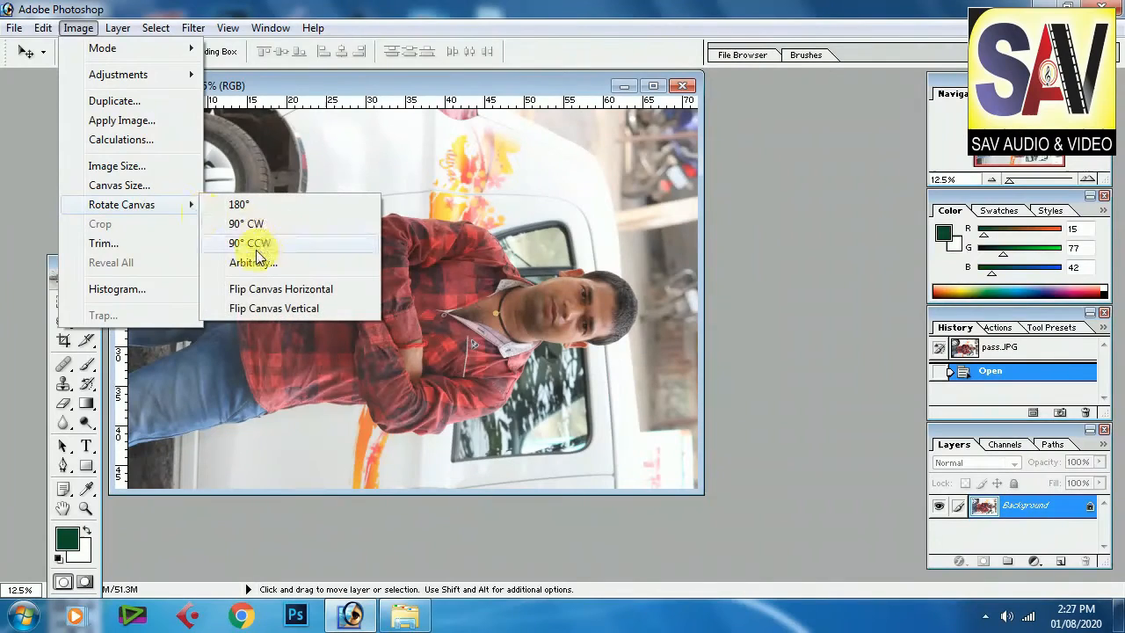
{"action": "left_click", "coordinate": [257, 253]}
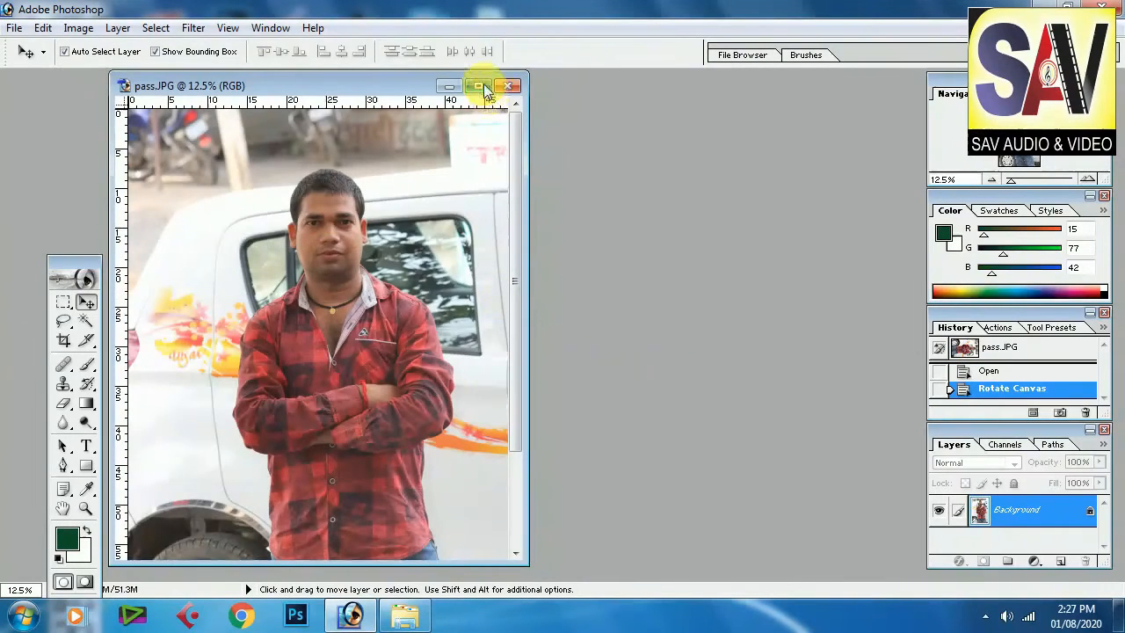
{"action": "left_click", "coordinate": [479, 86]}
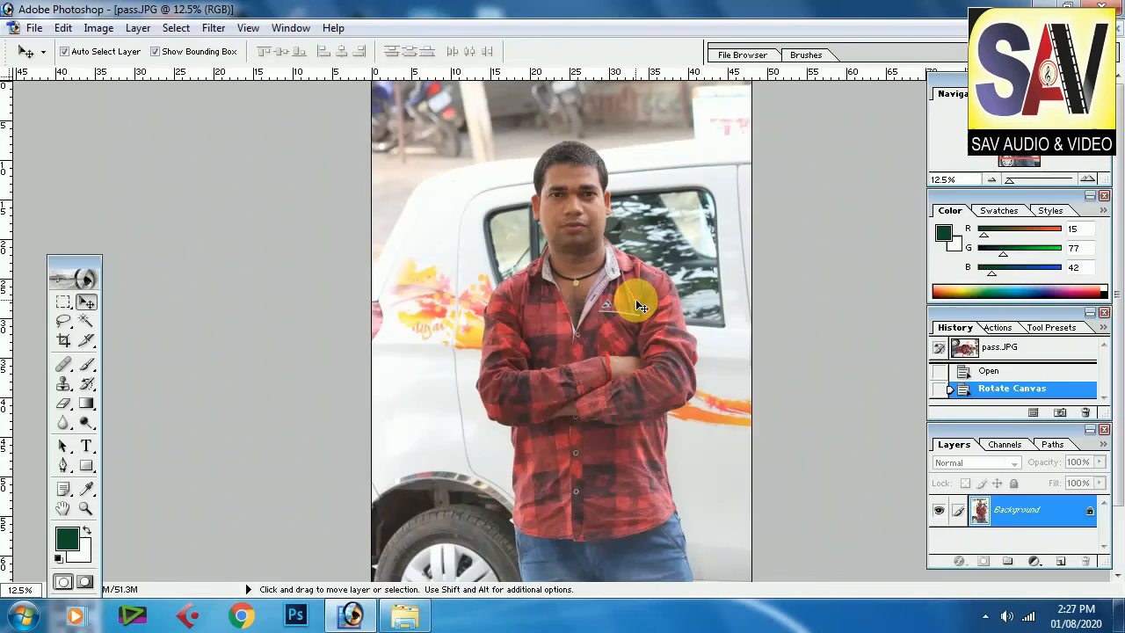
{"action": "key", "text": "ctrl+plus"}
{"action": "key", "text": "ctrl+plus"}
{"action": "key", "text": "ctrl+plus"}
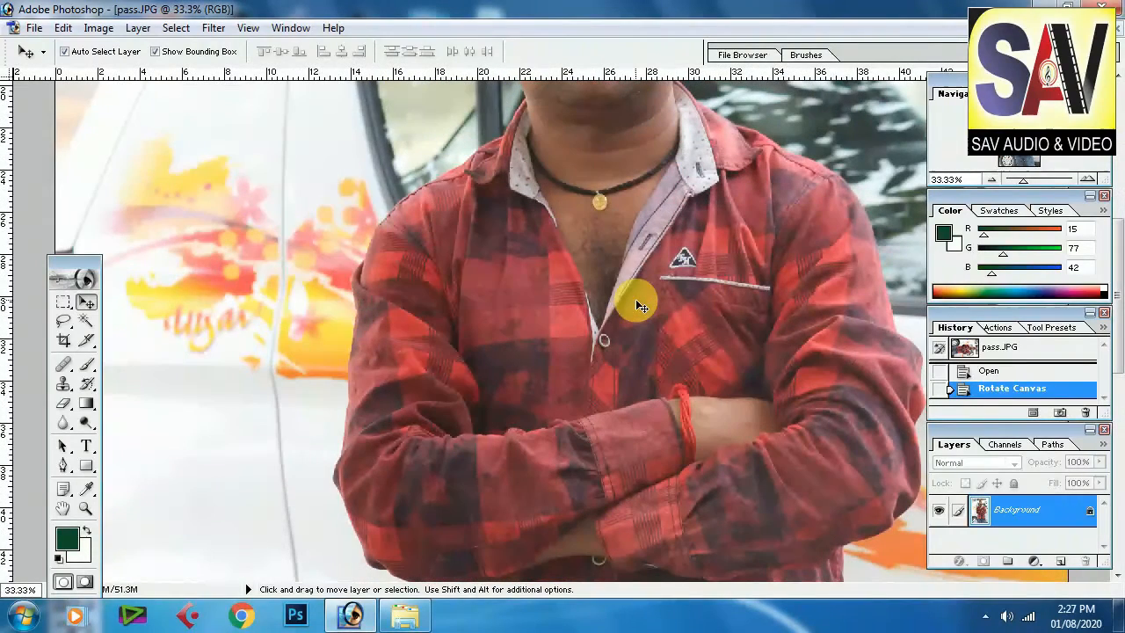
{"action": "key", "text": "ctrl+minus"}
{"action": "key", "text": "ctrl+minus"}
{"action": "key", "text": "ctrl+minus"}
{"action": "key", "text": "ctrl+minus"}
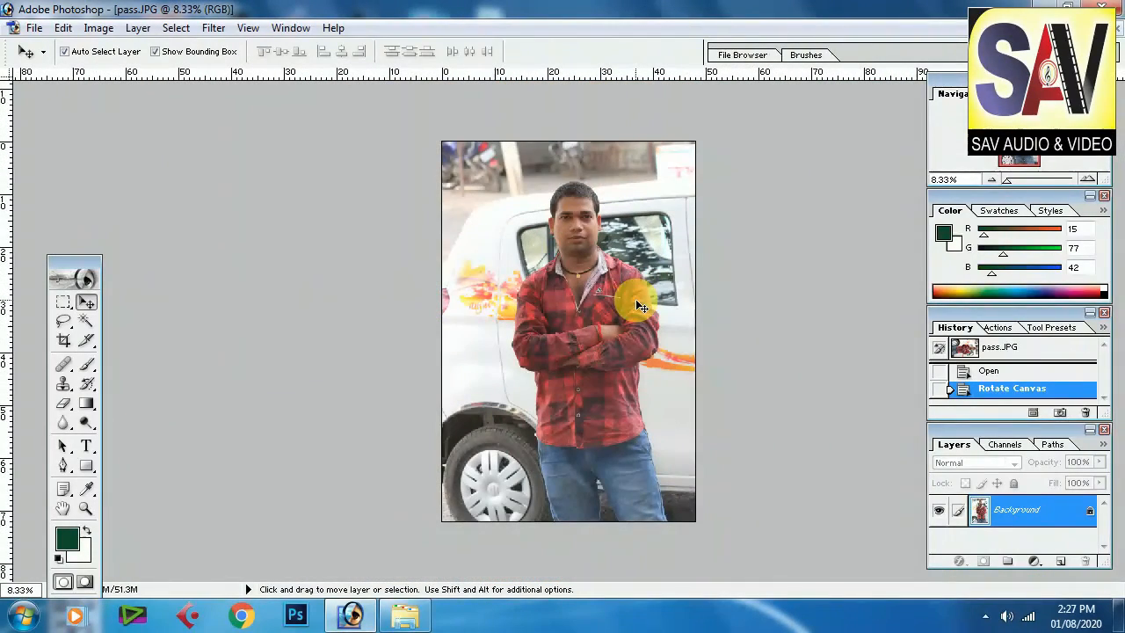
{"action": "key", "text": "ctrl+plus"}
{"action": "key", "text": "ctrl+plus"}
{"action": "key", "text": "ctrl+plus"}
{"action": "key", "text": "ctrl+minus"}
{"action": "key", "text": "ctrl+minus"}
{"action": "key", "text": "ctrl+minus"}
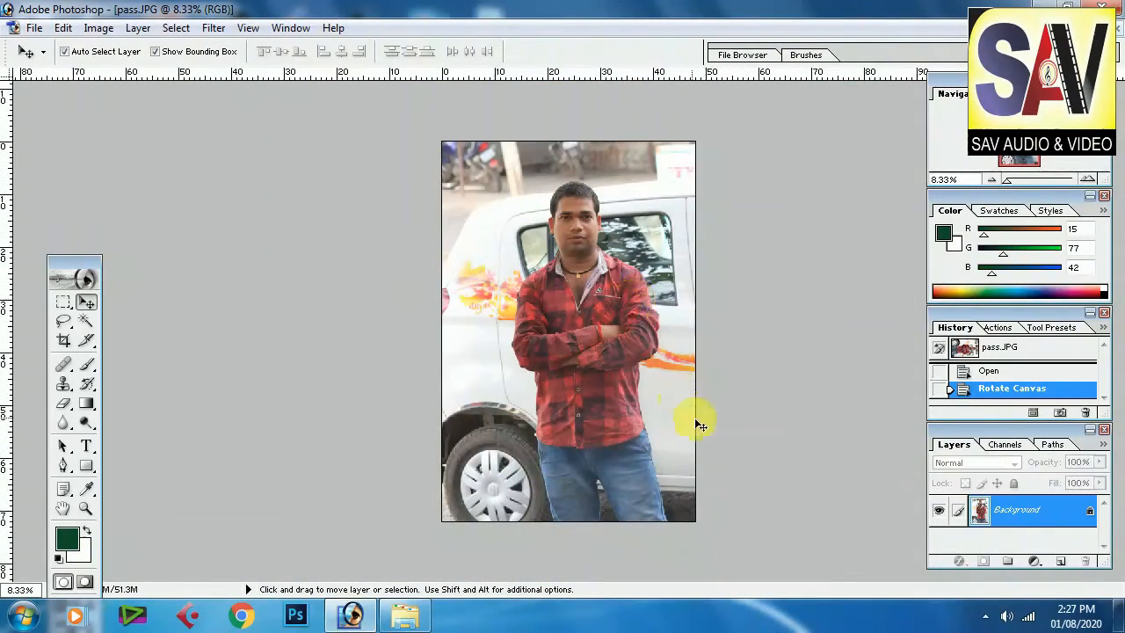
Step: With the Pen tool, trace anchor points across the crossed arms and up the person's left shoulder
{"action": "key", "text": "ctrl+plus"}
{"action": "key", "text": "ctrl+plus"}
{"action": "key", "text": "ctrl+plus"}
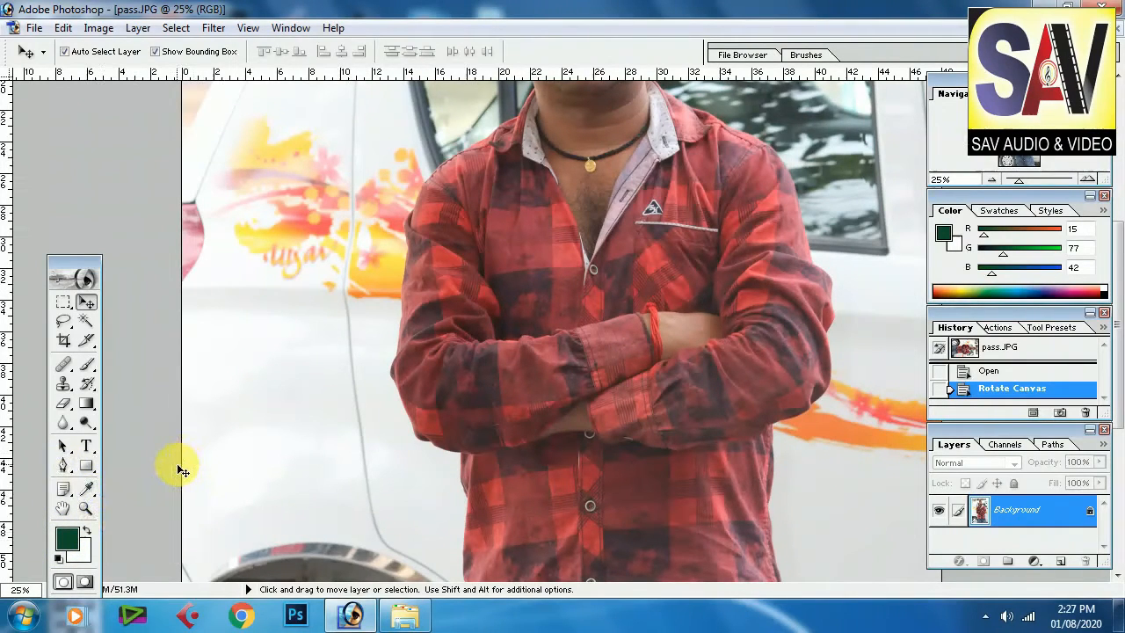
{"action": "key", "text": "p"}
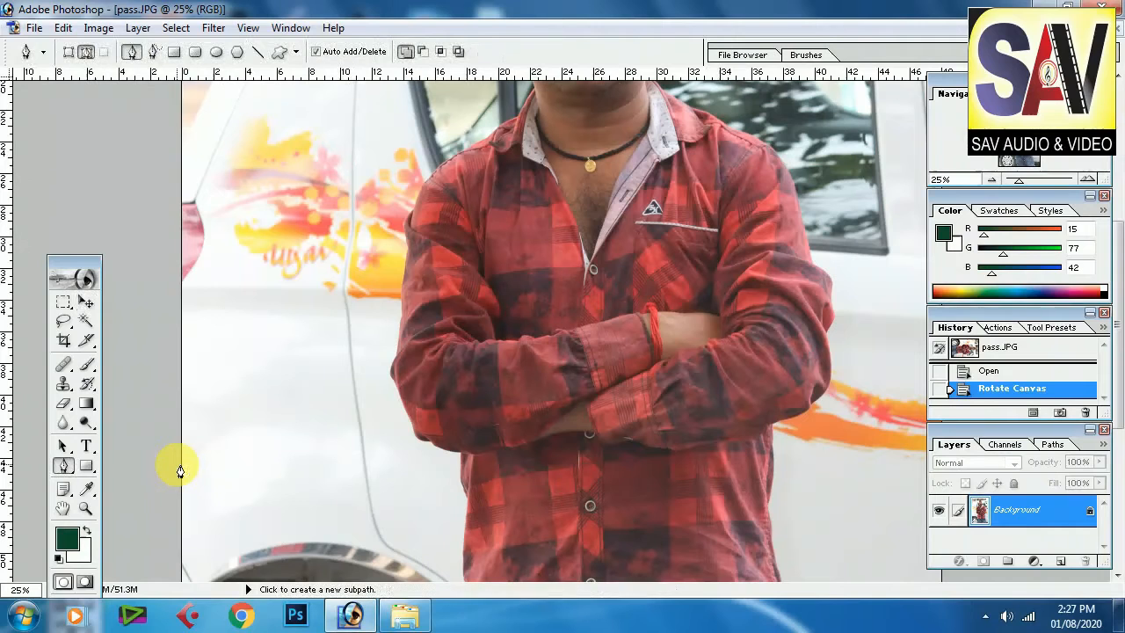
{"action": "left_click", "coordinate": [833, 323]}
{"action": "left_click", "coordinate": [808, 320]}
{"action": "left_click", "coordinate": [714, 312]}
{"action": "left_click", "coordinate": [659, 325]}
{"action": "left_click", "coordinate": [533, 327]}
{"action": "left_click", "coordinate": [454, 329]}
{"action": "left_click", "coordinate": [407, 317]}
{"action": "left_click", "coordinate": [412, 222]}
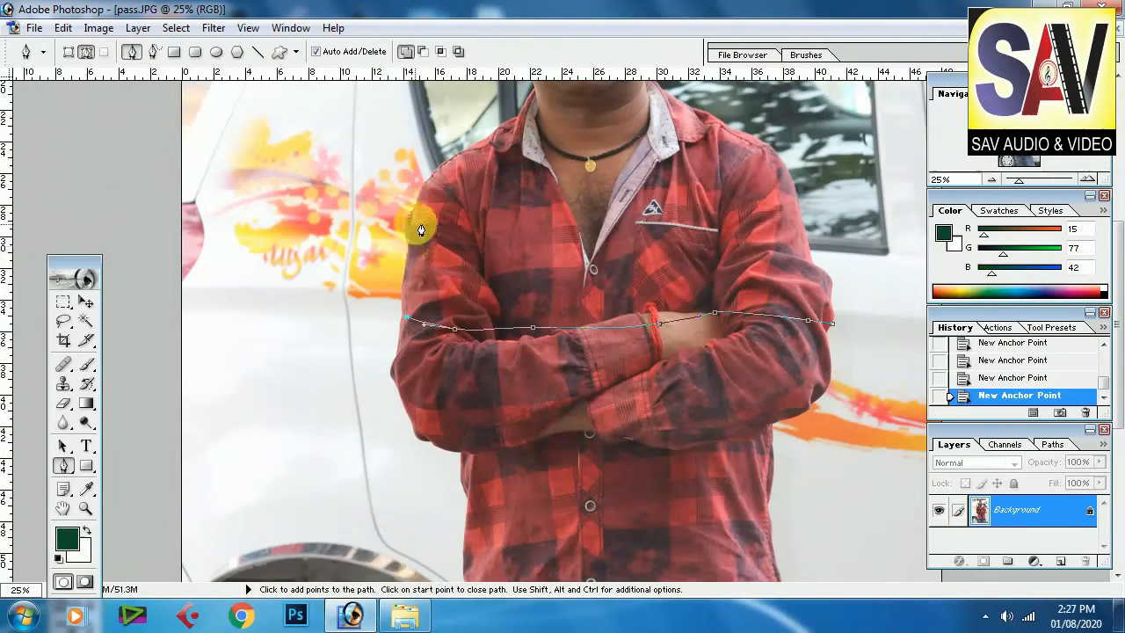
{"action": "left_click_drag", "start_coordinate": [444, 166], "coordinate": [471, 154]}
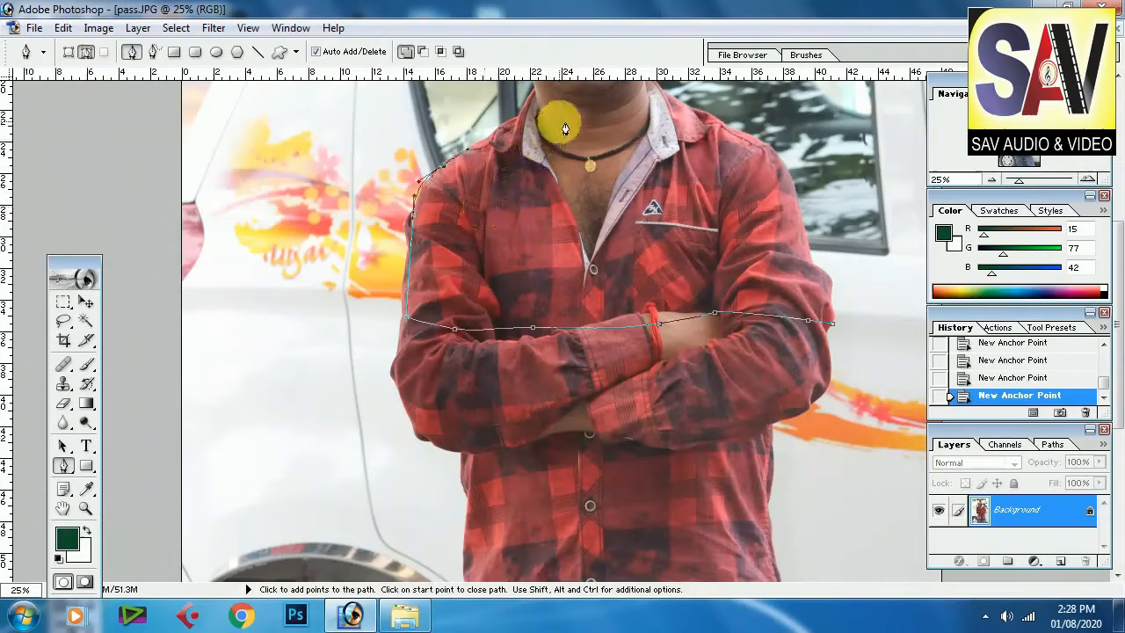
Step: Extend the path along the left shoulder toward the neck with a curved anchor point
{"action": "left_click", "coordinate": [62, 511]}
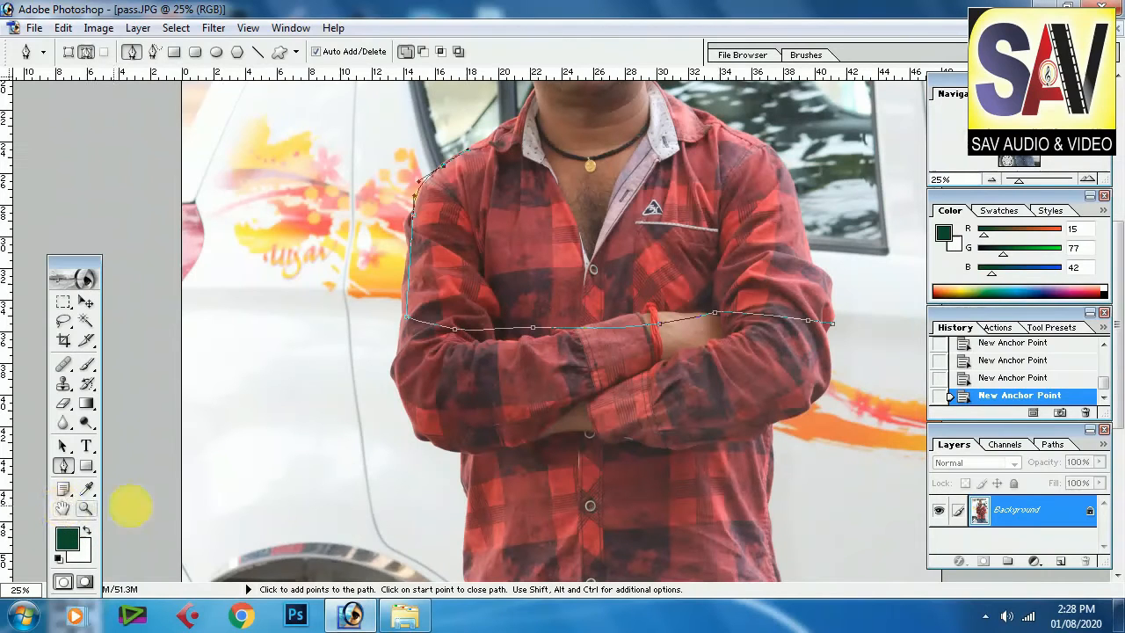
{"action": "left_click_drag", "start_coordinate": [403, 352], "coordinate": [401, 518]}
{"action": "left_click_drag", "start_coordinate": [492, 312], "coordinate": [495, 432]}
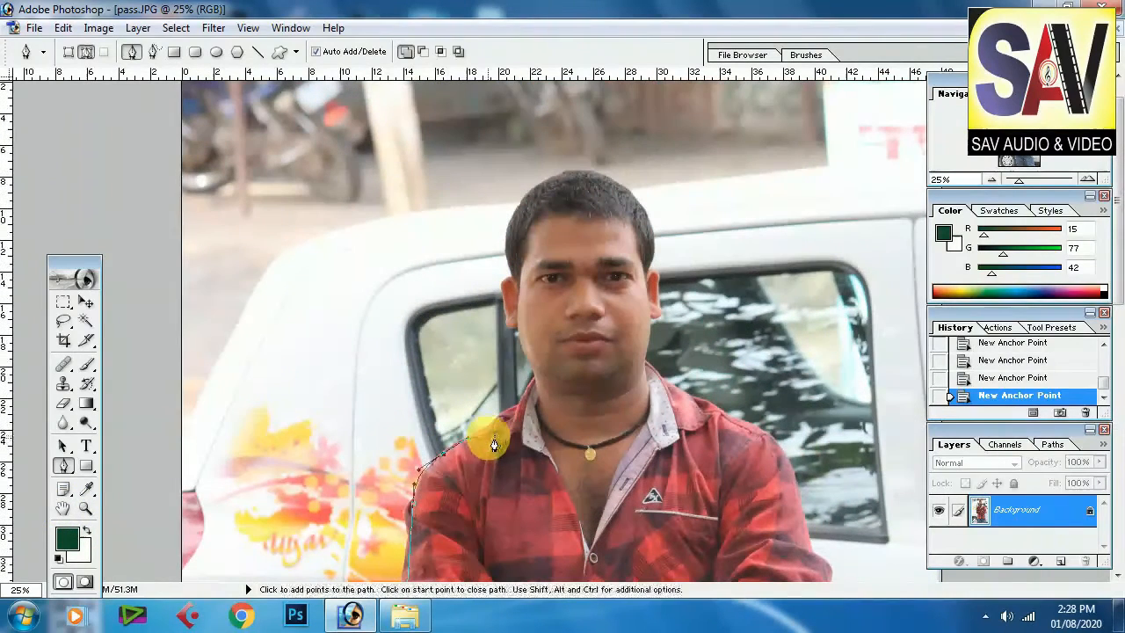
{"action": "key", "text": "space"}
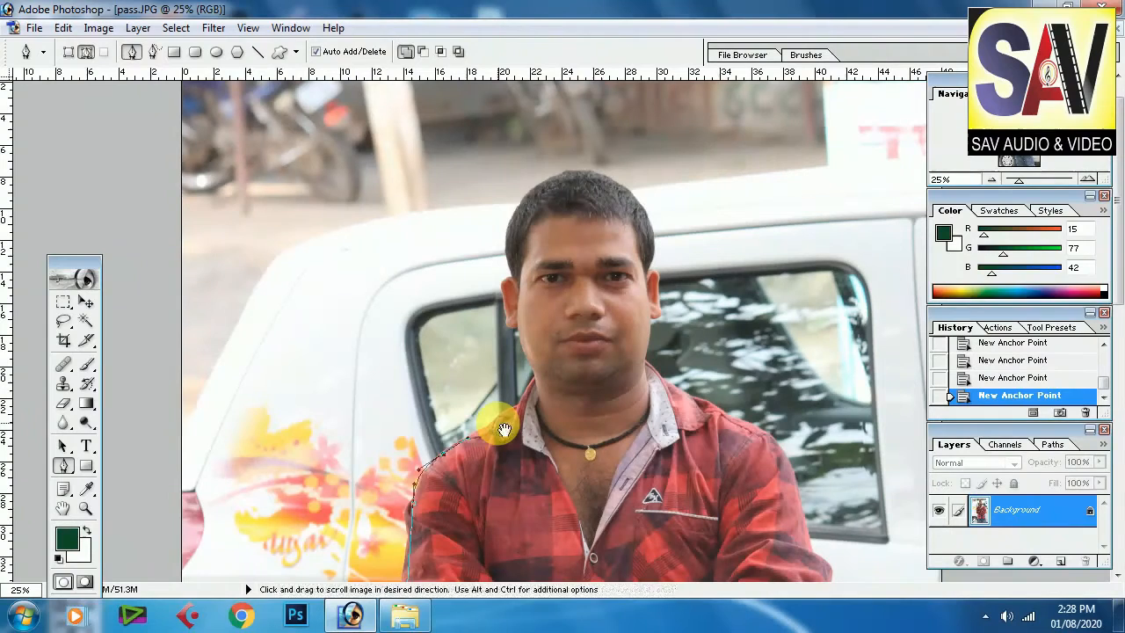
{"action": "key", "text": "ctrl+plus"}
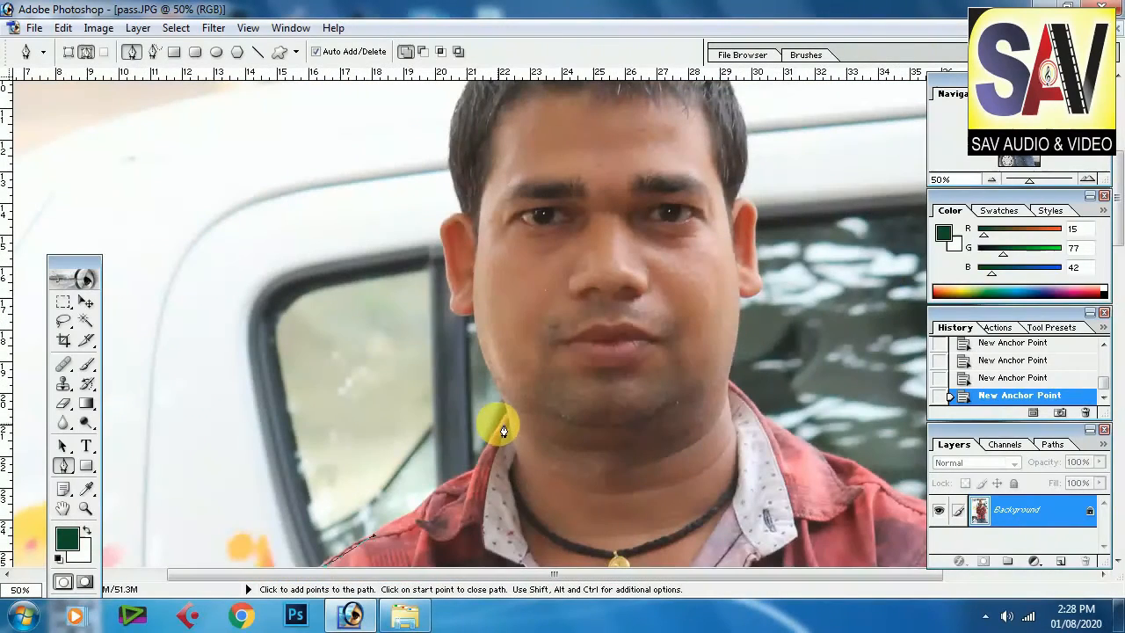
{"action": "left_click_drag", "start_coordinate": [440, 548], "coordinate": [445, 447]}
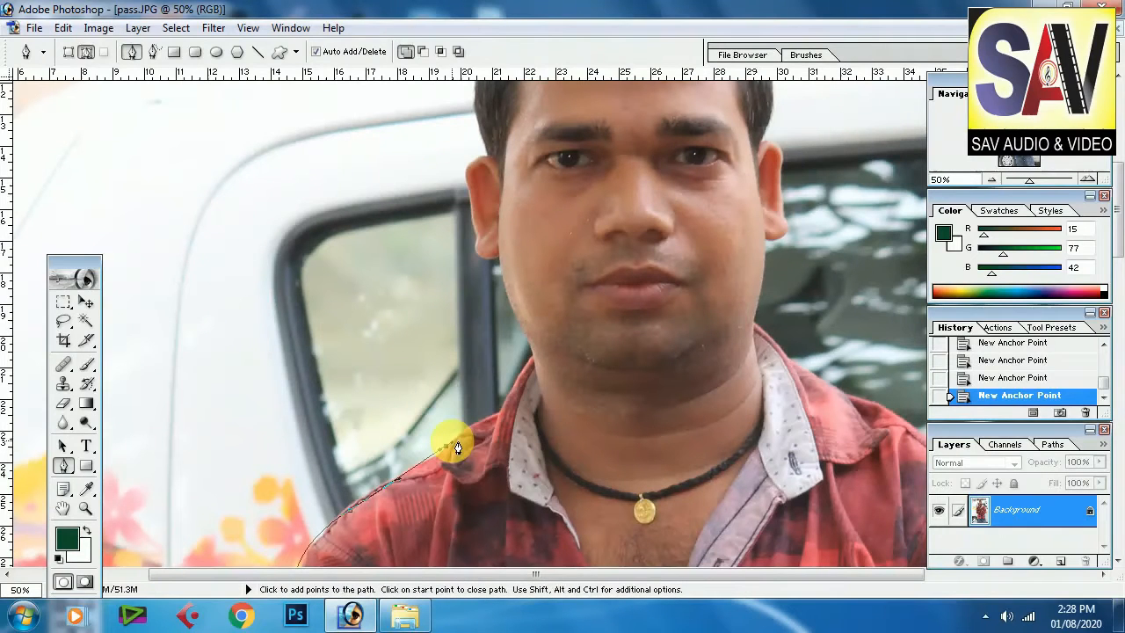
{"action": "key", "text": "ctrl+plus"}
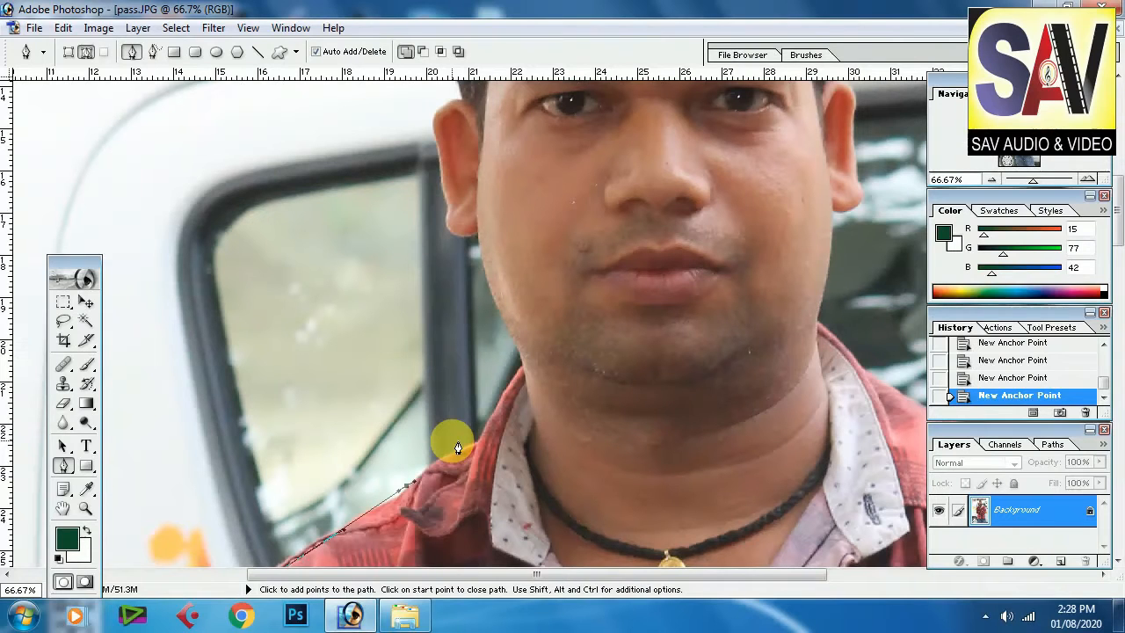
{"action": "left_click_drag", "start_coordinate": [427, 419], "coordinate": [492, 393]}
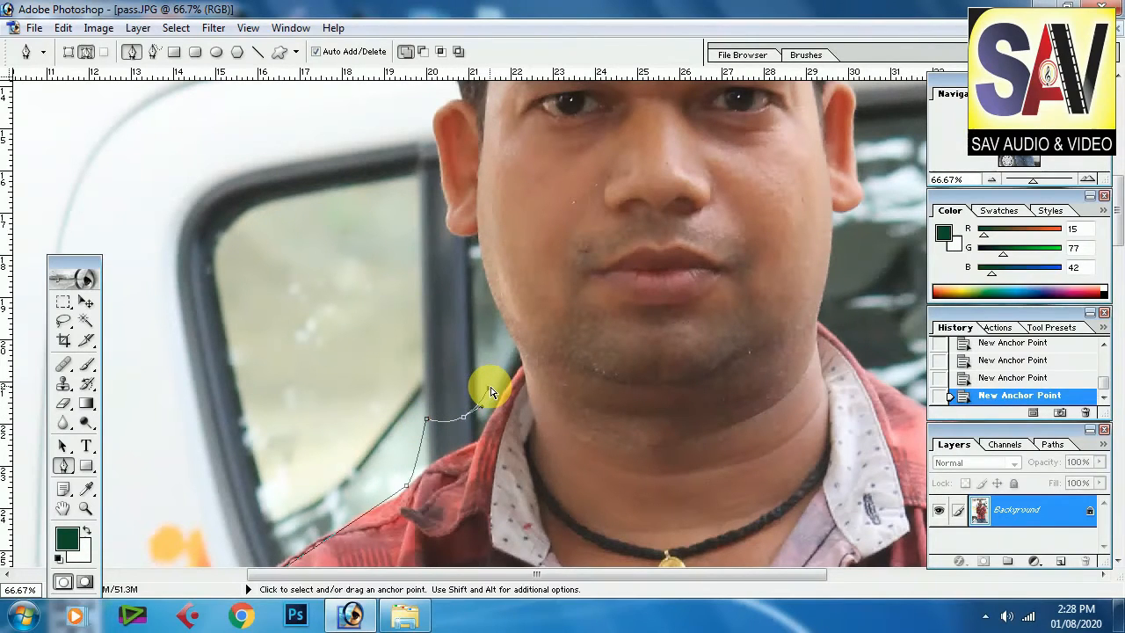
Step: Step back through the last four path edits to remove the recent anchor points
{"action": "key", "text": "ctrl+alt+z"}
{"action": "key", "text": "ctrl+alt+z"}
{"action": "key", "text": "ctrl+alt+z"}
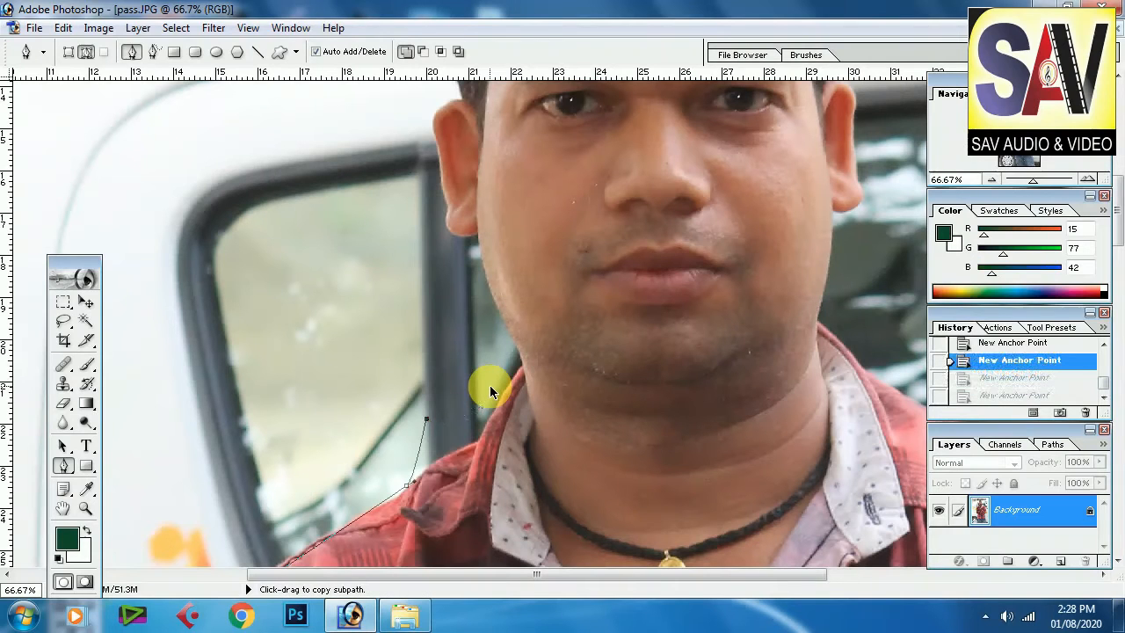
{"action": "key", "text": "ctrl+alt+z"}
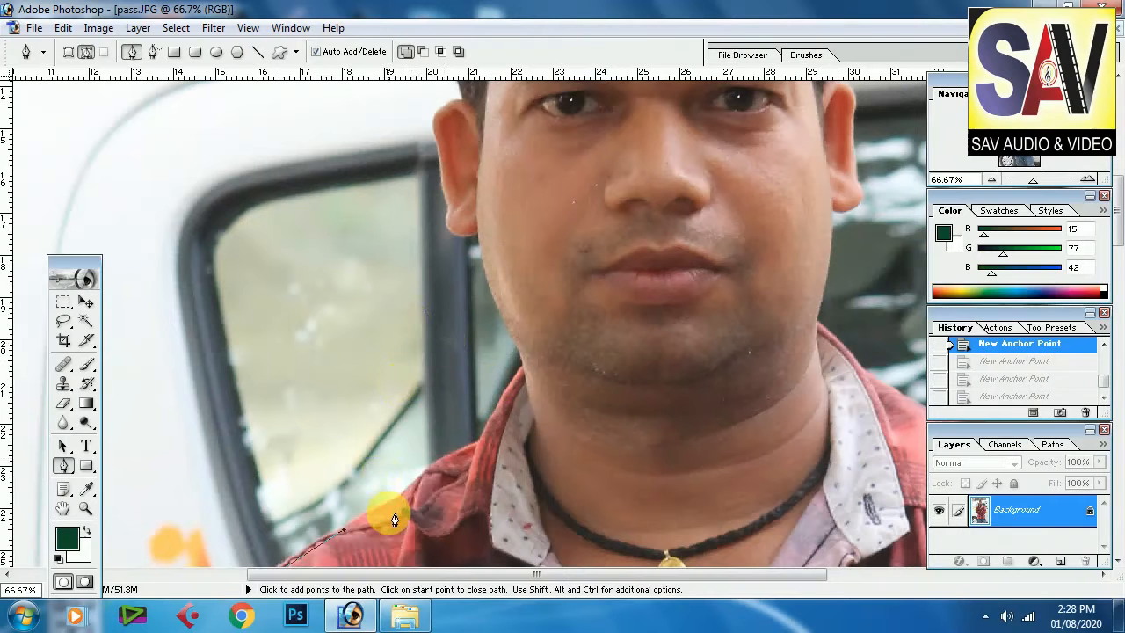
Step: Continue the path up the side of the neck and around the left ear at high zoom
{"action": "left_click", "coordinate": [429, 480]}
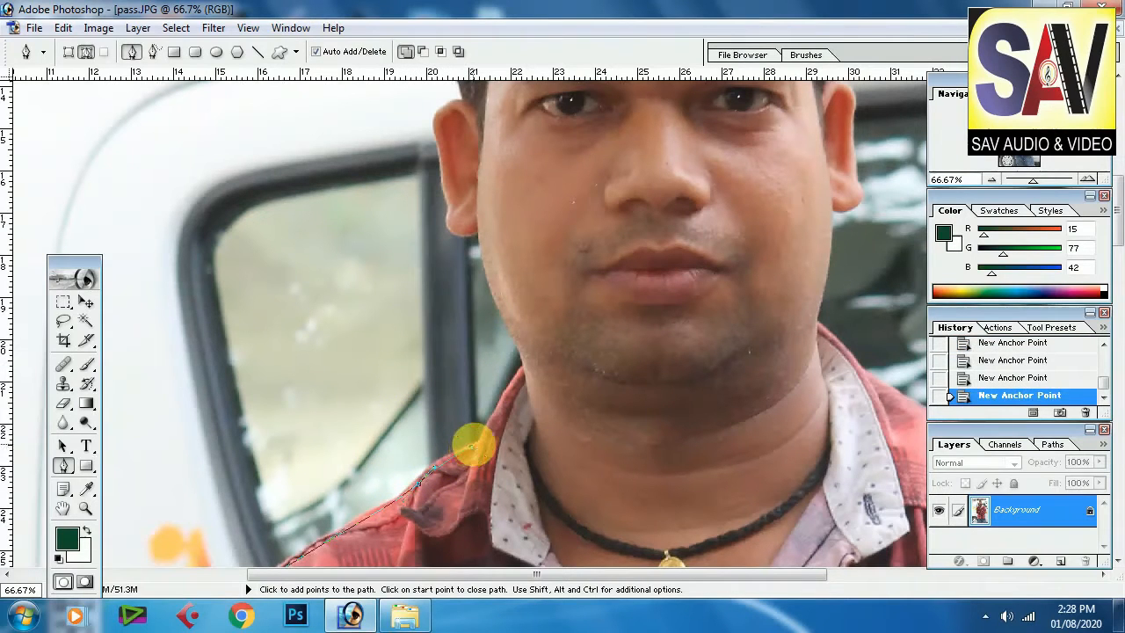
{"action": "key", "text": "ctrl+plus"}
{"action": "key", "text": "ctrl+plus"}
{"action": "key", "text": "ctrl+plus"}
{"action": "left_click_drag", "start_coordinate": [756, 422], "coordinate": [545, 194]}
{"action": "left_click", "coordinate": [496, 305]}
{"action": "mouse_move", "coordinate": [396, 132]}
{"action": "left_mouse_down"}
{"action": "mouse_move", "coordinate": [417, 373]}
{"action": "mouse_move", "coordinate": [409, 535]}
{"action": "left_mouse_up"}
{"action": "left_click", "coordinate": [400, 352]}
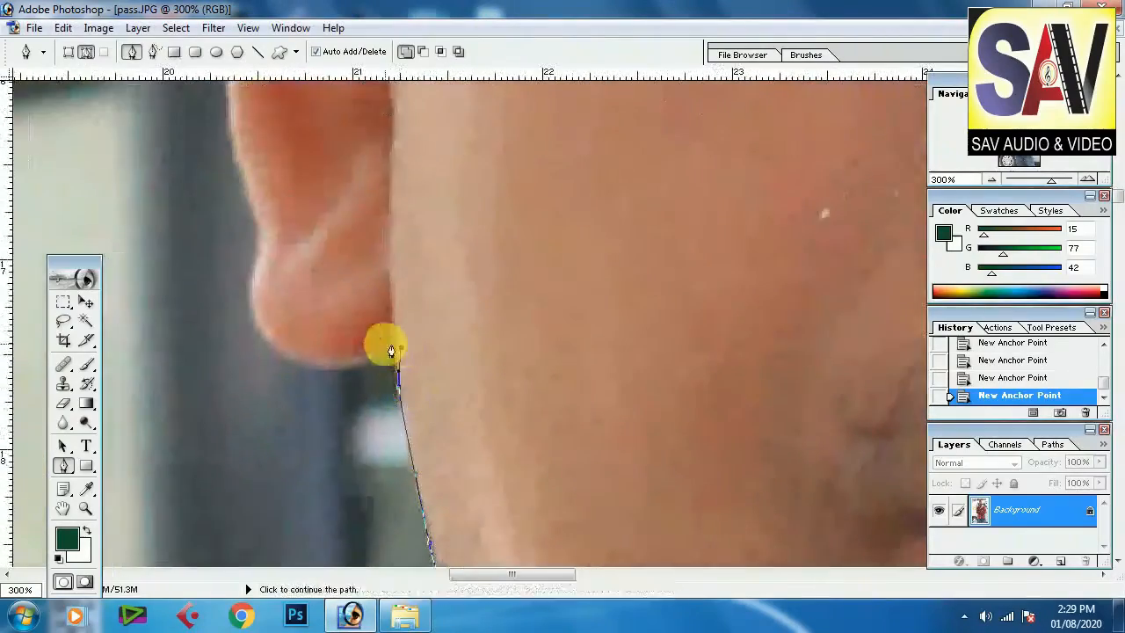
{"action": "left_click_drag", "start_coordinate": [427, 460], "coordinate": [434, 416]}
{"action": "left_click_drag", "start_coordinate": [391, 270], "coordinate": [387, 207]}
{"action": "mouse_move", "coordinate": [365, 122]}
{"action": "left_mouse_down"}
{"action": "mouse_move", "coordinate": [405, 254]}
{"action": "mouse_move", "coordinate": [440, 454]}
{"action": "left_mouse_up"}
{"action": "left_click_drag", "start_coordinate": [437, 431], "coordinate": [428, 376]}
{"action": "mouse_move", "coordinate": [473, 322]}
{"action": "left_mouse_down"}
{"action": "mouse_move", "coordinate": [513, 286]}
{"action": "mouse_move", "coordinate": [475, 356]}
{"action": "left_mouse_up"}
{"action": "left_click_drag", "start_coordinate": [489, 356], "coordinate": [507, 342]}
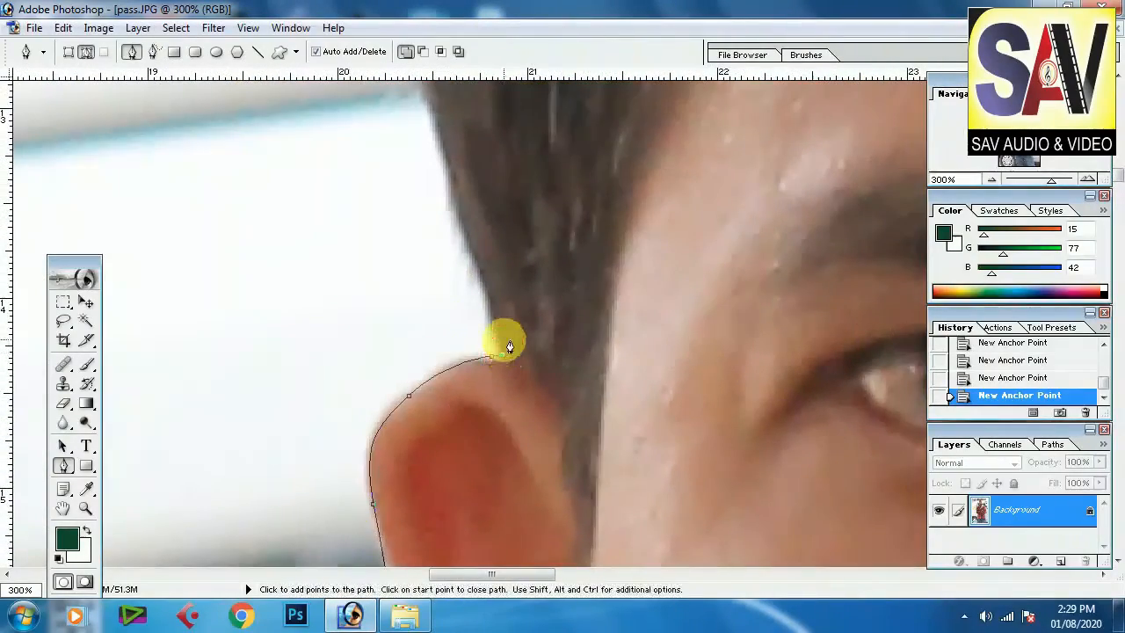
Step: Trace the path over the hair and around the head down to the right ear
{"action": "key", "text": "ctrl+plus"}
{"action": "key", "text": "ctrl+plus"}
{"action": "left_click_drag", "start_coordinate": [482, 123], "coordinate": [454, 545]}
{"action": "left_click_drag", "start_coordinate": [449, 337], "coordinate": [475, 255]}
{"action": "left_click_drag", "start_coordinate": [527, 132], "coordinate": [422, 422]}
{"action": "left_click_drag", "start_coordinate": [440, 352], "coordinate": [571, 286]}
{"action": "left_click_drag", "start_coordinate": [703, 185], "coordinate": [396, 378]}
{"action": "mouse_move", "coordinate": [498, 236]}
{"action": "left_mouse_down"}
{"action": "mouse_move", "coordinate": [587, 246]}
{"action": "mouse_move", "coordinate": [308, 220]}
{"action": "left_mouse_up"}
{"action": "left_click_drag", "start_coordinate": [823, 266], "coordinate": [866, 327]}
{"action": "left_click_drag", "start_coordinate": [818, 509], "coordinate": [756, 114]}
{"action": "left_click_drag", "start_coordinate": [741, 186], "coordinate": [702, 282]}
{"action": "left_click_drag", "start_coordinate": [821, 293], "coordinate": [671, 105]}
{"action": "left_click_drag", "start_coordinate": [756, 245], "coordinate": [744, 339]}
{"action": "left_click_drag", "start_coordinate": [747, 492], "coordinate": [734, 97]}
{"action": "left_click_drag", "start_coordinate": [789, 290], "coordinate": [793, 352]}
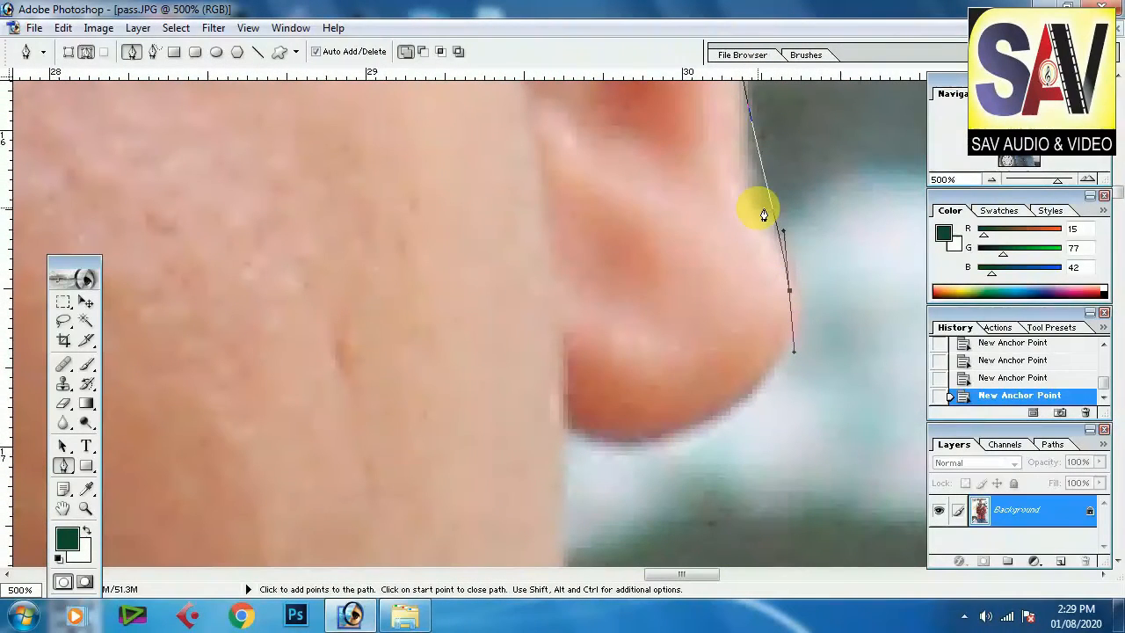
Step: Remove the last anchor point and retrace the path around the right ear and jawline
{"action": "key", "text": "ctrl+z"}
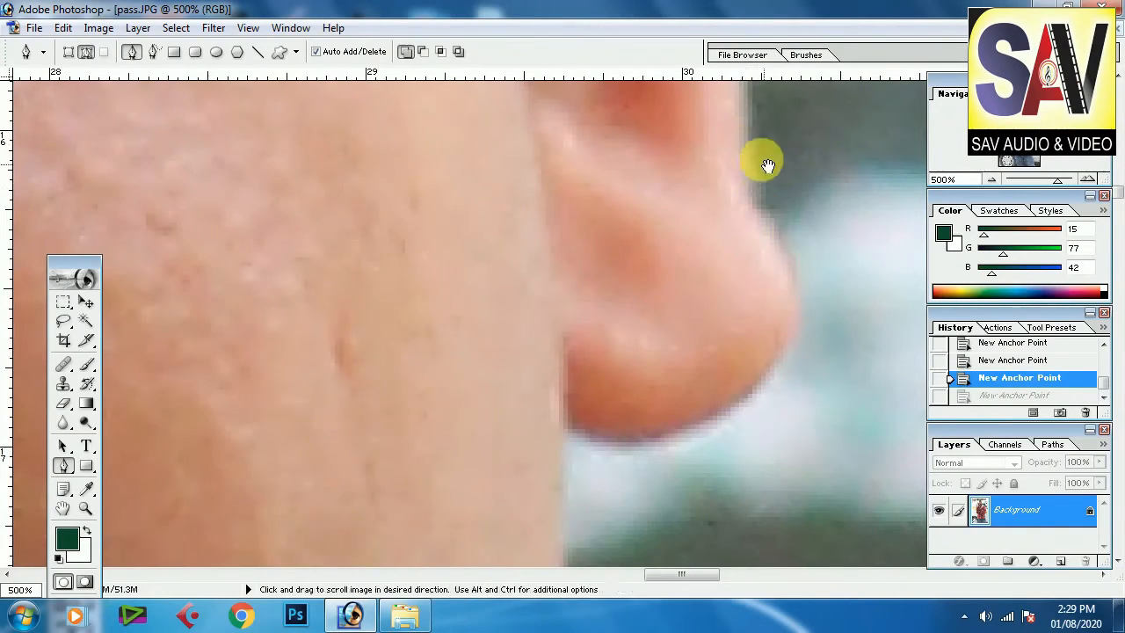
{"action": "left_click_drag", "start_coordinate": [804, 237], "coordinate": [801, 405]}
{"action": "left_click_drag", "start_coordinate": [743, 257], "coordinate": [756, 371]}
{"action": "left_click_drag", "start_coordinate": [794, 453], "coordinate": [802, 499]}
{"action": "left_click_drag", "start_coordinate": [778, 487], "coordinate": [816, 195]}
{"action": "left_click_drag", "start_coordinate": [763, 288], "coordinate": [713, 318]}
{"action": "left_click", "coordinate": [607, 307]}
{"action": "left_click_drag", "start_coordinate": [612, 356], "coordinate": [662, 115]}
{"action": "left_click_drag", "start_coordinate": [639, 347], "coordinate": [666, 230]}
{"action": "left_click_drag", "start_coordinate": [635, 276], "coordinate": [621, 109]}
{"action": "left_click_drag", "start_coordinate": [702, 195], "coordinate": [714, 209]}
{"action": "left_click_drag", "start_coordinate": [844, 270], "coordinate": [731, 263]}
Step: Extend the path along the right collar and down the right shoulder
{"action": "key", "text": "ctrl+minus"}
{"action": "key", "text": "ctrl+minus"}
{"action": "key", "text": "ctrl+minus"}
{"action": "left_click_drag", "start_coordinate": [710, 407], "coordinate": [648, 274]}
{"action": "left_click_drag", "start_coordinate": [764, 310], "coordinate": [813, 323]}
{"action": "left_click_drag", "start_coordinate": [848, 386], "coordinate": [650, 235]}
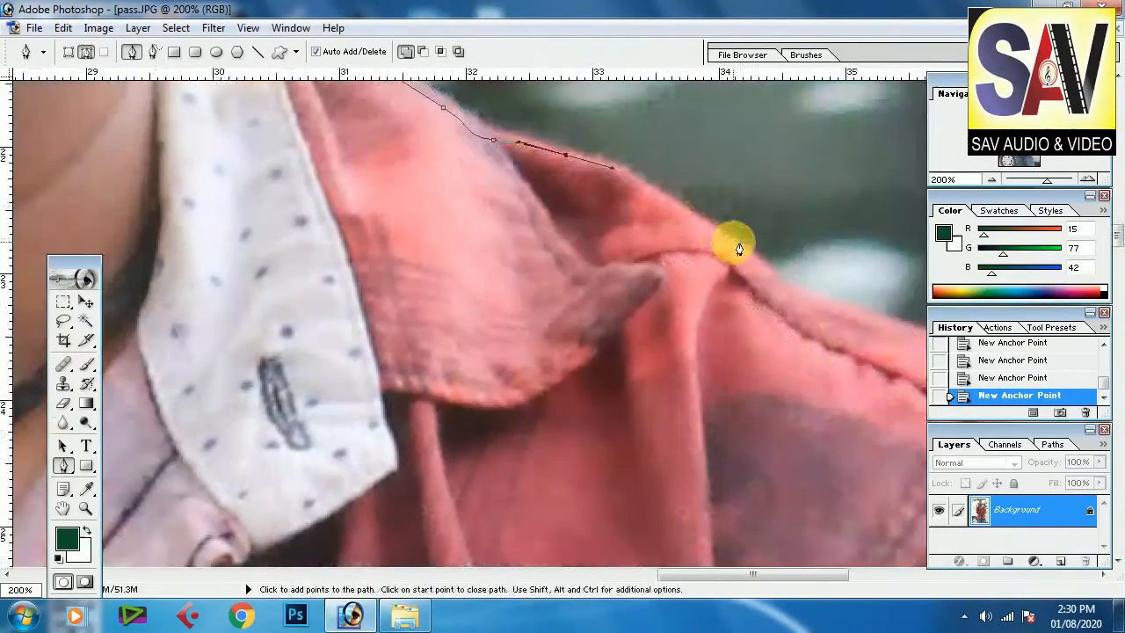
{"action": "left_click", "coordinate": [775, 291]}
{"action": "left_click_drag", "start_coordinate": [823, 308], "coordinate": [891, 330]}
{"action": "left_click_drag", "start_coordinate": [901, 404], "coordinate": [585, 243]}
{"action": "left_click_drag", "start_coordinate": [741, 243], "coordinate": [813, 289]}
{"action": "left_click_drag", "start_coordinate": [856, 326], "coordinate": [845, 313]}
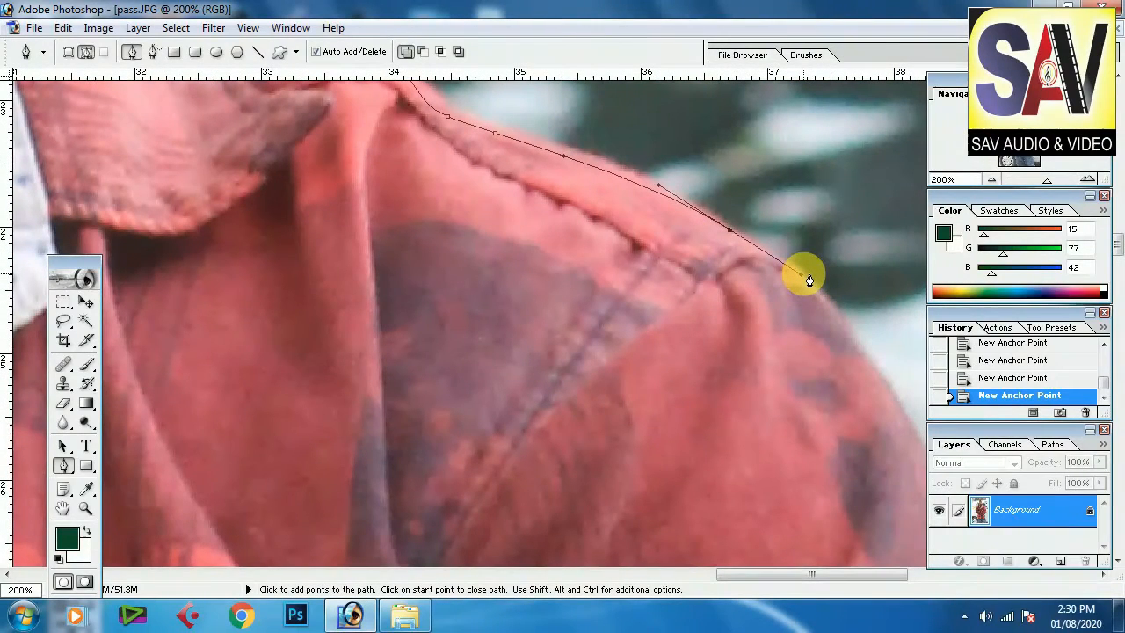
Step: Zoom out and in to review the traced path around the whole figure
{"action": "key", "text": "ctrl+minus"}
{"action": "key", "text": "ctrl+minus"}
{"action": "key", "text": "ctrl+minus"}
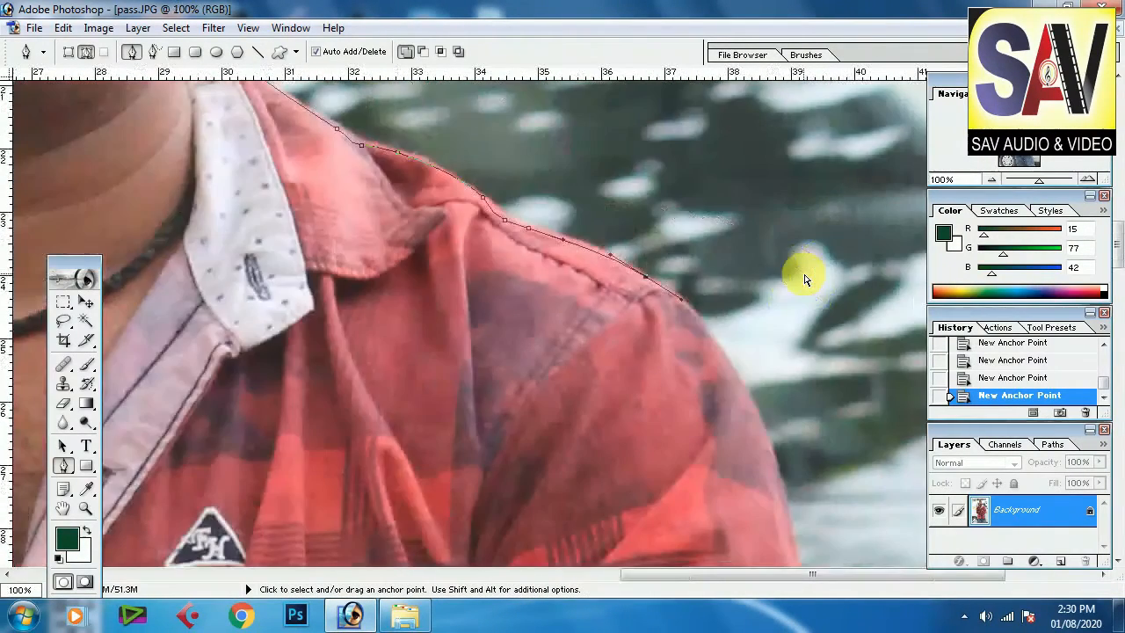
{"action": "key", "text": "ctrl+minus"}
{"action": "key", "text": "ctrl+minus"}
{"action": "key", "text": "ctrl+minus"}
{"action": "key", "text": "ctrl+minus"}
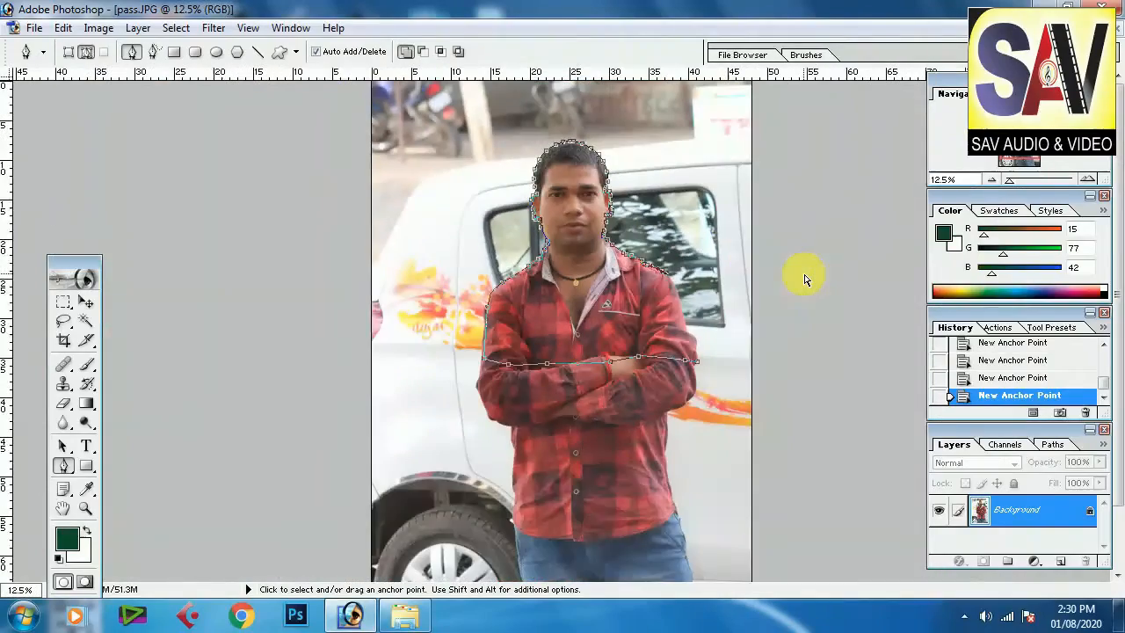
{"action": "key", "text": "ctrl+plus"}
{"action": "key", "text": "ctrl+plus"}
{"action": "key", "text": "ctrl+plus"}
{"action": "key", "text": "ctrl+plus"}
{"action": "key", "text": "ctrl+plus"}
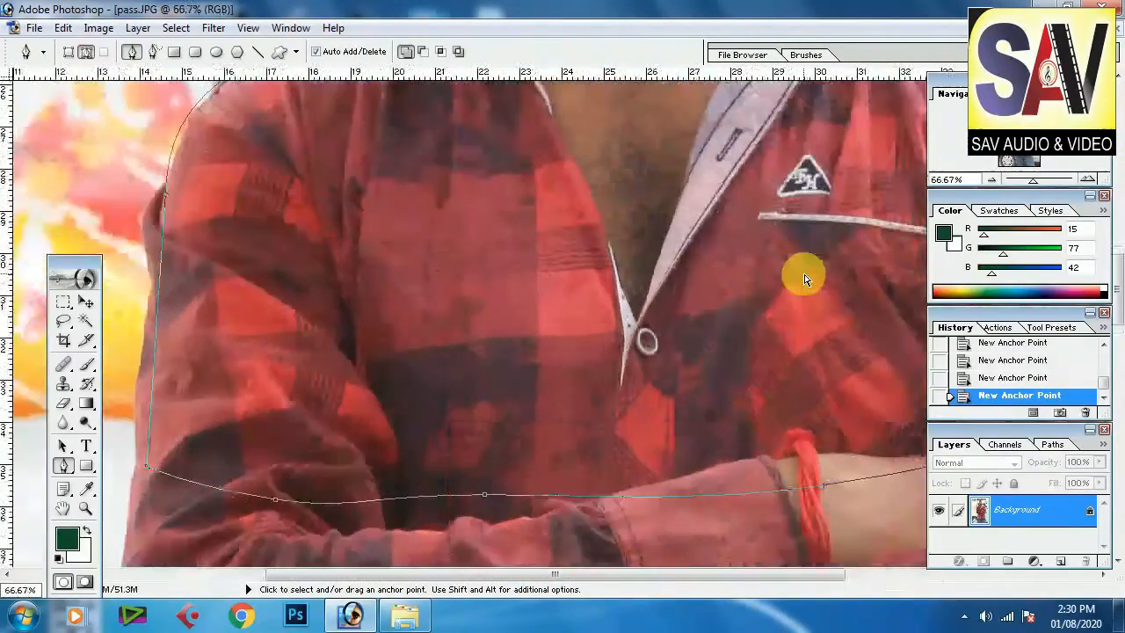
{"action": "key", "text": "ctrl+minus"}
{"action": "key", "text": "ctrl+minus"}
{"action": "key", "text": "ctrl+minus"}
{"action": "key", "text": "ctrl+minus"}
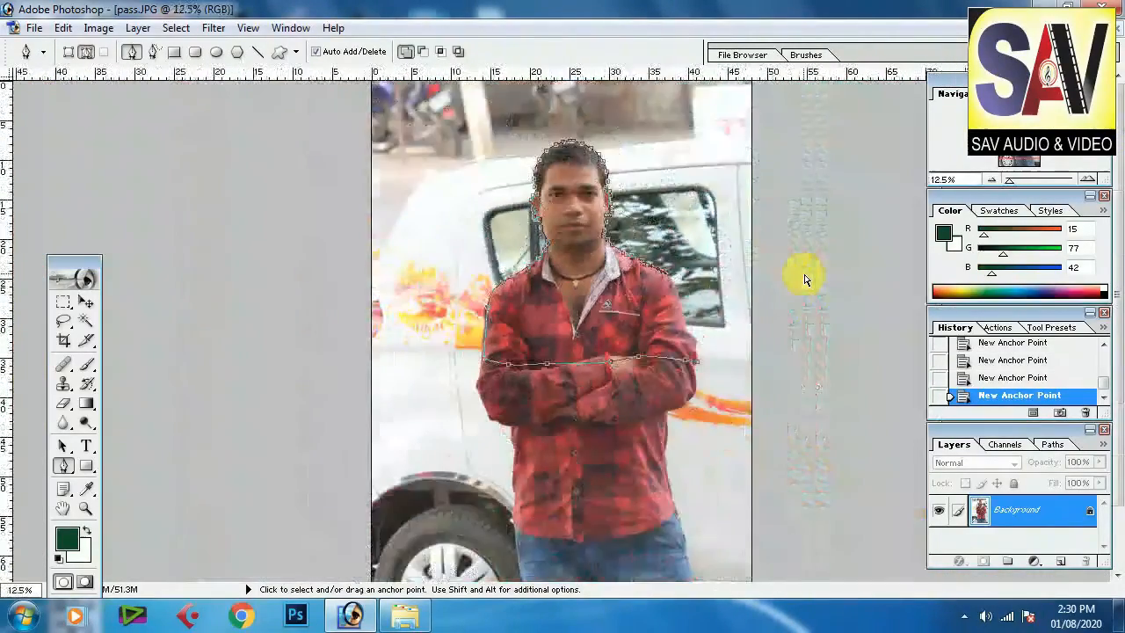
Step: Add a curved anchor point down the right sleeve and undo it
{"action": "key", "text": "ctrl+plus"}
{"action": "key", "text": "ctrl+plus"}
{"action": "key", "text": "ctrl+plus"}
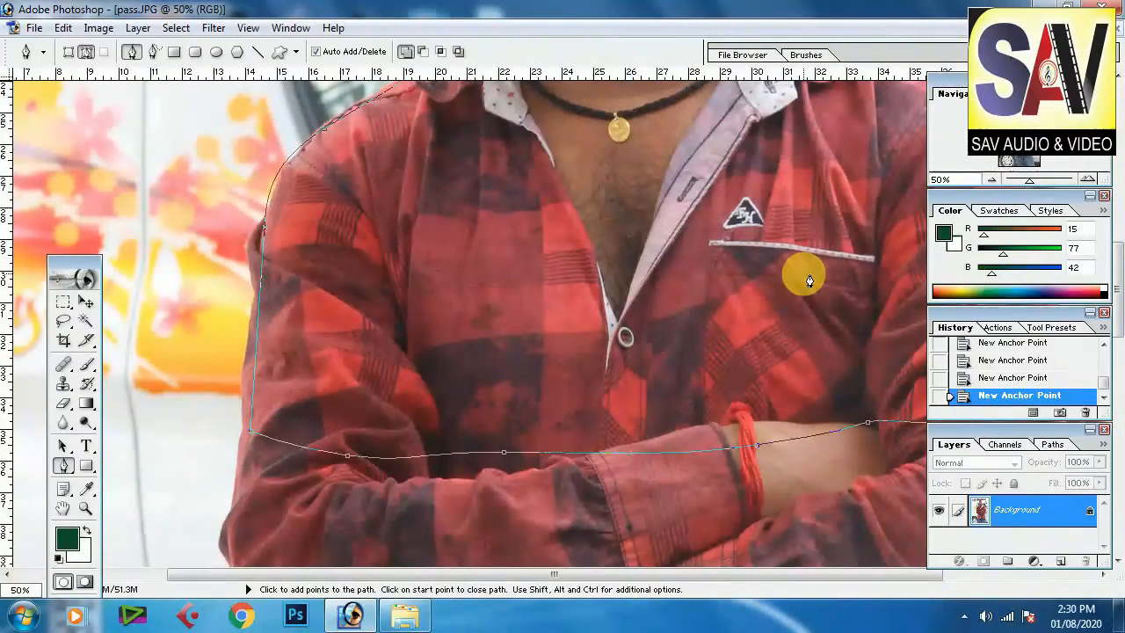
{"action": "key", "text": "space"}
{"action": "left_click_drag", "start_coordinate": [798, 274], "coordinate": [587, 357]}
{"action": "left_click_drag", "start_coordinate": [819, 360], "coordinate": [822, 276]}
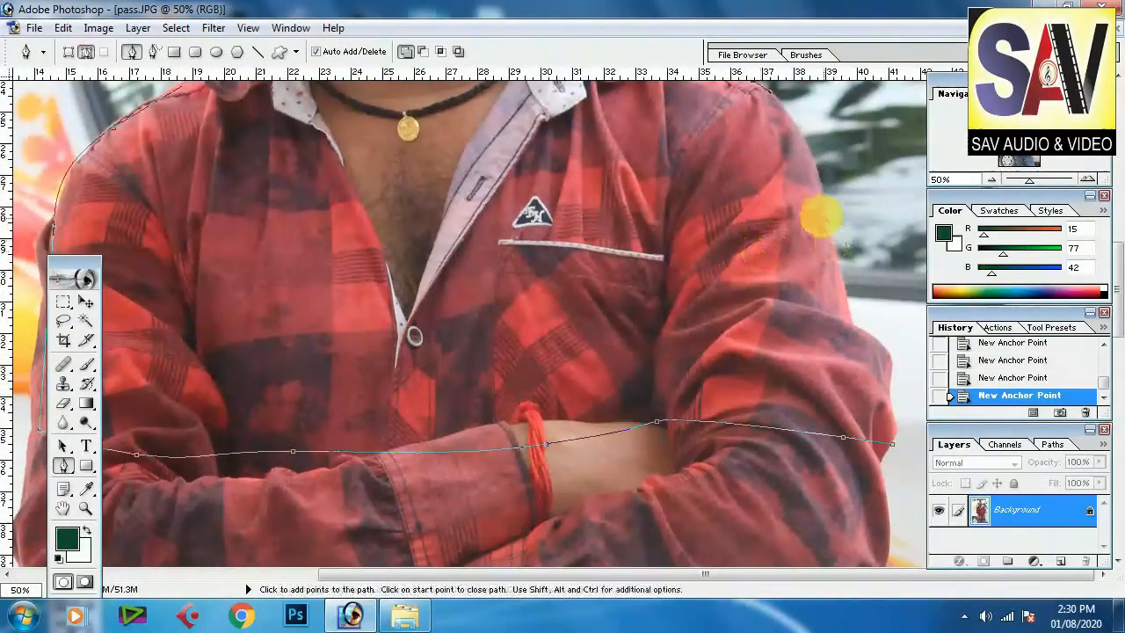
{"action": "left_click_drag", "start_coordinate": [819, 176], "coordinate": [830, 245]}
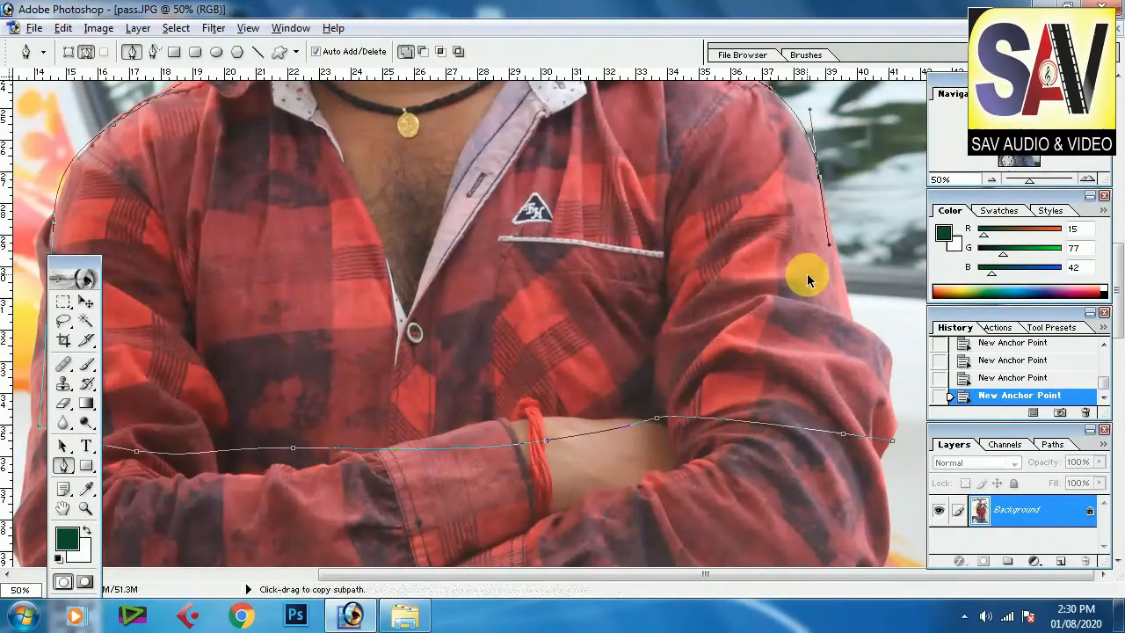
{"action": "key", "text": "ctrl+z"}
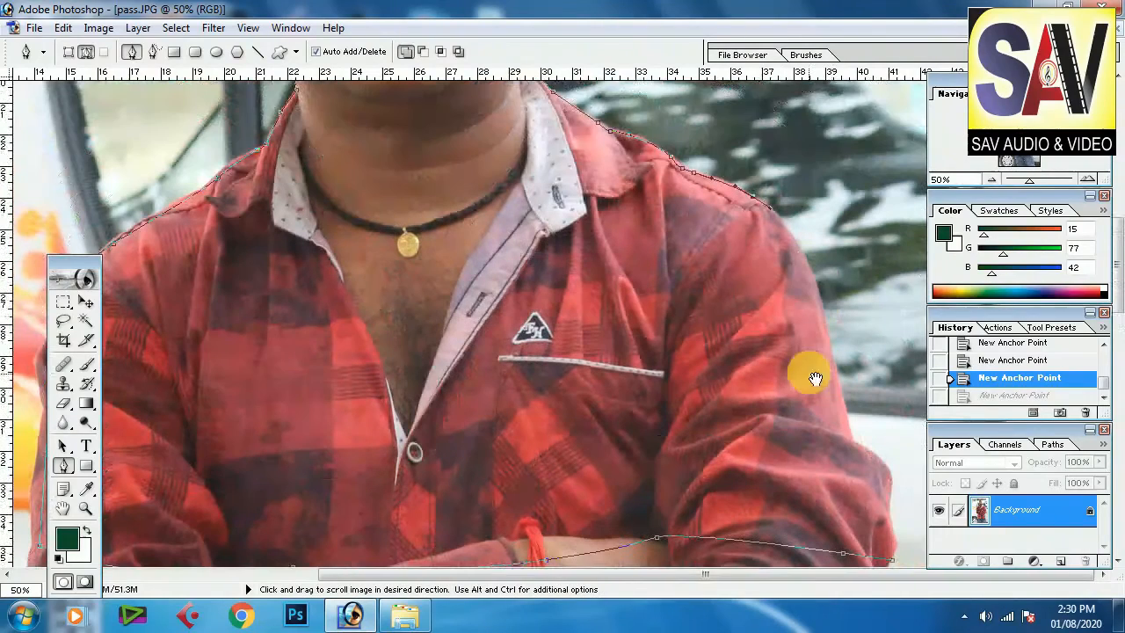
Step: Extend the path down the right sleeve and close it at the starting anchor point
{"action": "scroll", "coordinate": [796, 308], "scroll_direction": "up", "scroll_amount": 3}
{"action": "left_click_drag", "start_coordinate": [833, 339], "coordinate": [835, 367]}
{"action": "key", "text": "space"}
{"action": "left_click_drag", "start_coordinate": [842, 435], "coordinate": [869, 297]}
{"action": "left_click", "coordinate": [844, 266]}
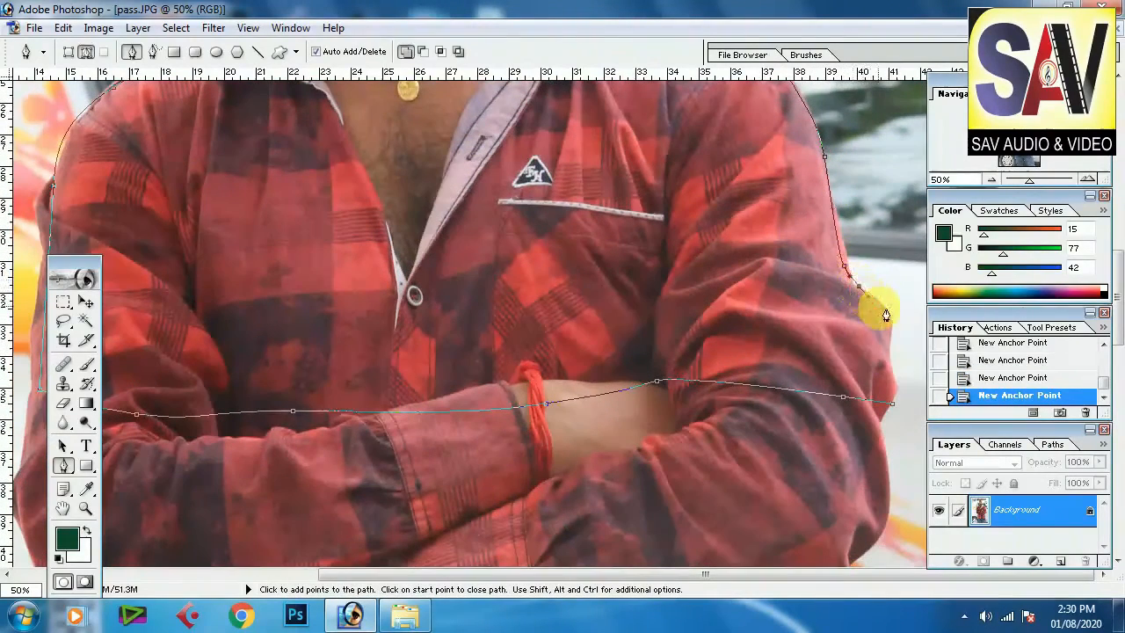
{"action": "left_click", "coordinate": [892, 402]}
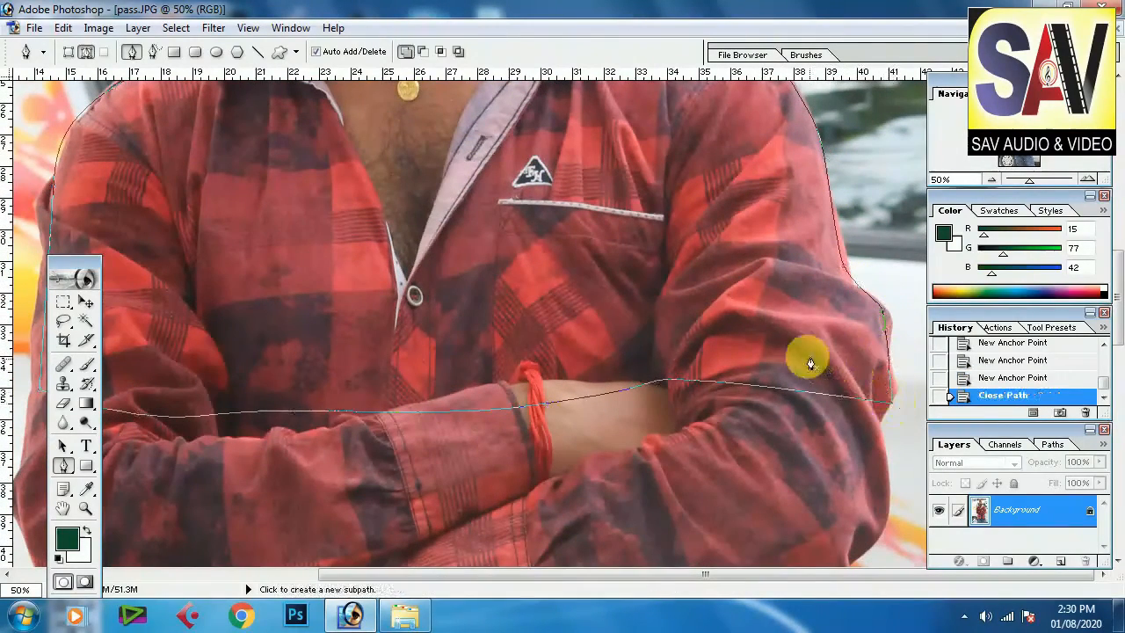
Step: Convert the closed path into a new anti-aliased selection with Make Selection
{"action": "right_click", "coordinate": [675, 282]}
{"action": "left_click", "coordinate": [774, 364]}
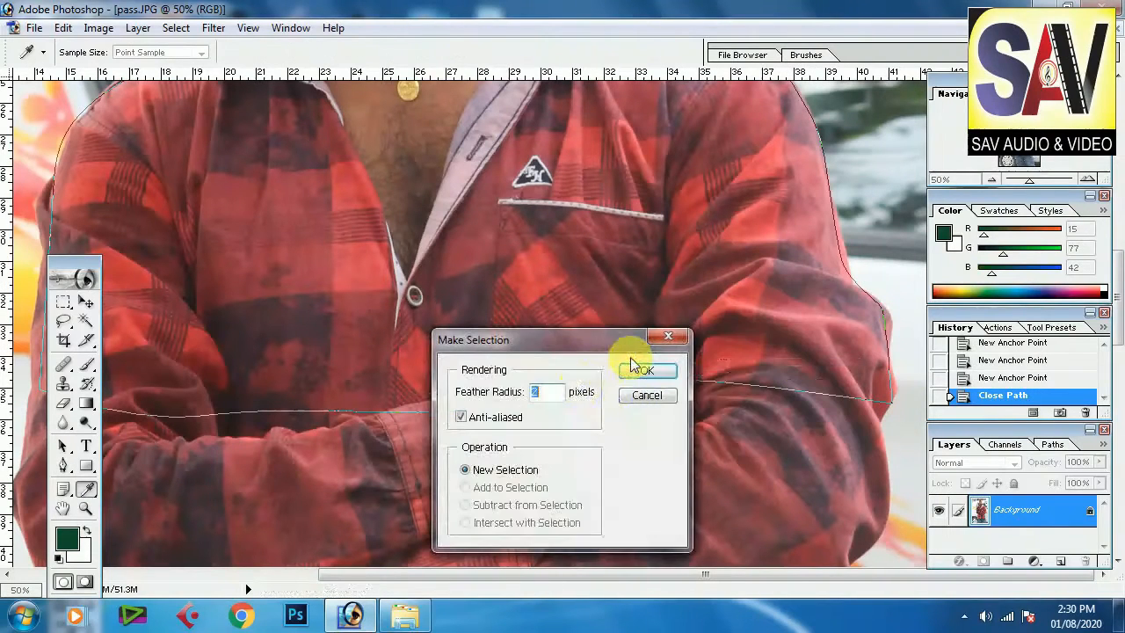
{"action": "left_click_drag", "start_coordinate": [603, 334], "coordinate": [673, 209]}
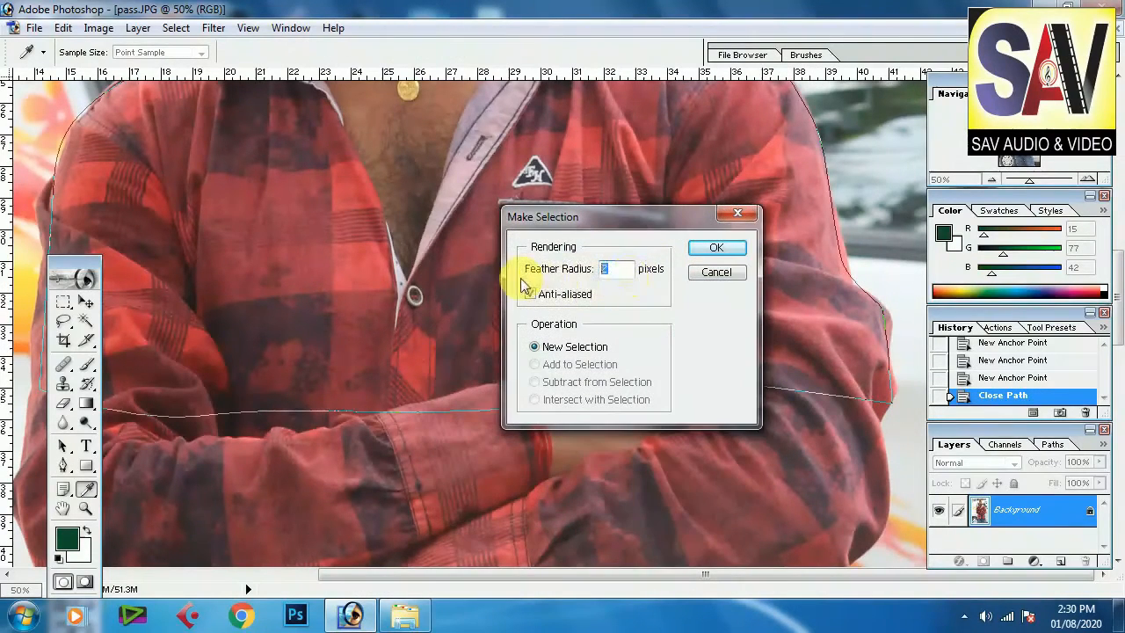
{"action": "key", "text": "Return"}
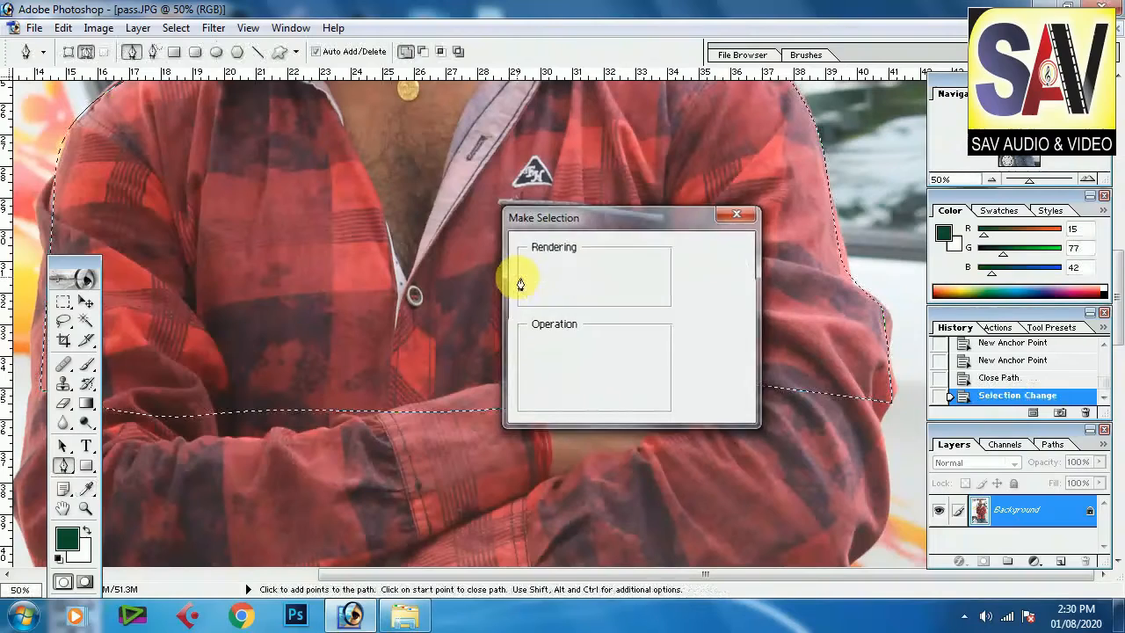
Step: Create a new white document from the 2 x 3 preset, set to 1.2 × 1.3 inches at 300 pixels/inch
{"action": "key", "text": "ctrl+minus"}
{"action": "key", "text": "ctrl+minus"}
{"action": "key", "text": "ctrl+minus"}
{"action": "key", "text": "ctrl+minus"}
{"action": "key", "text": "ctrl+minus"}
{"action": "key", "text": "ctrl+minus"}
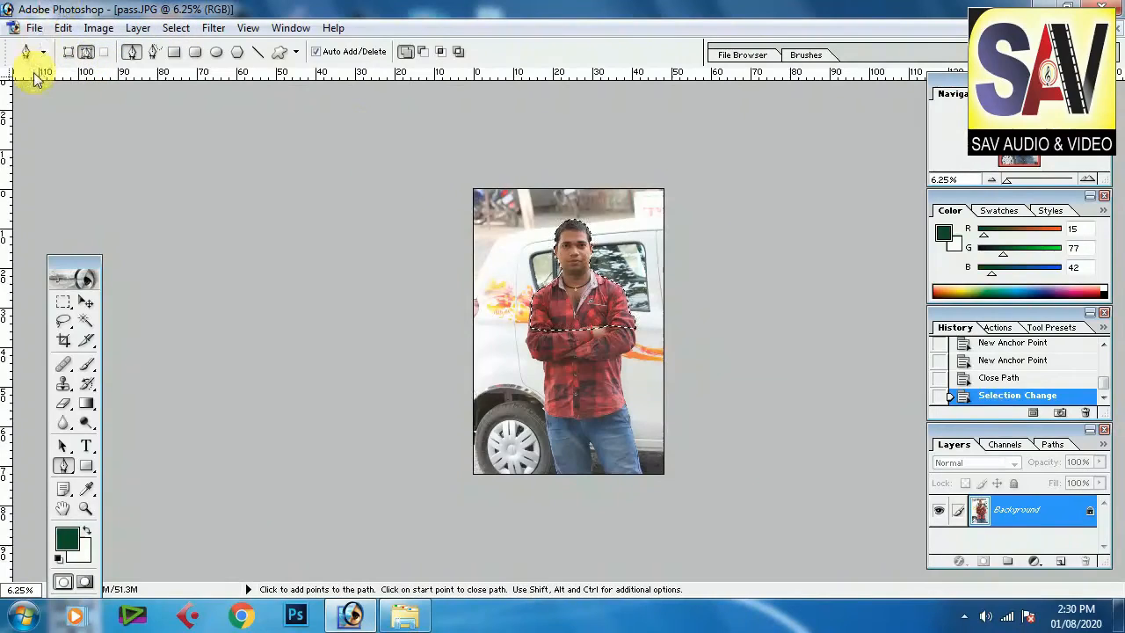
{"action": "left_click", "coordinate": [33, 28]}
{"action": "left_click", "coordinate": [63, 48]}
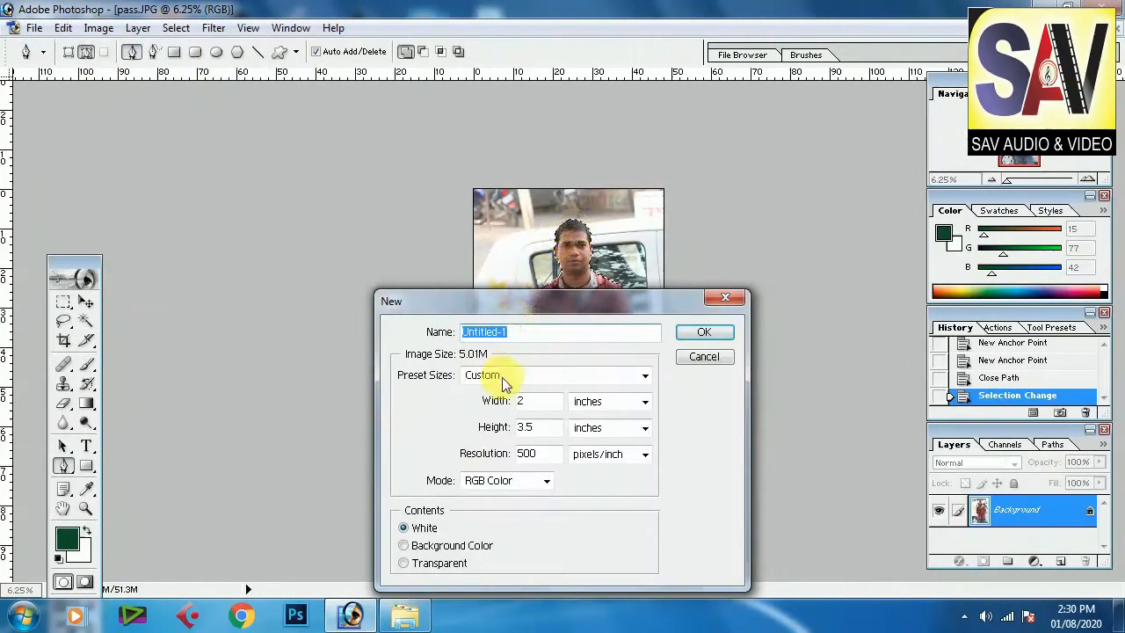
{"action": "left_click_drag", "start_coordinate": [557, 308], "coordinate": [492, 163]}
{"action": "left_click", "coordinate": [477, 232]}
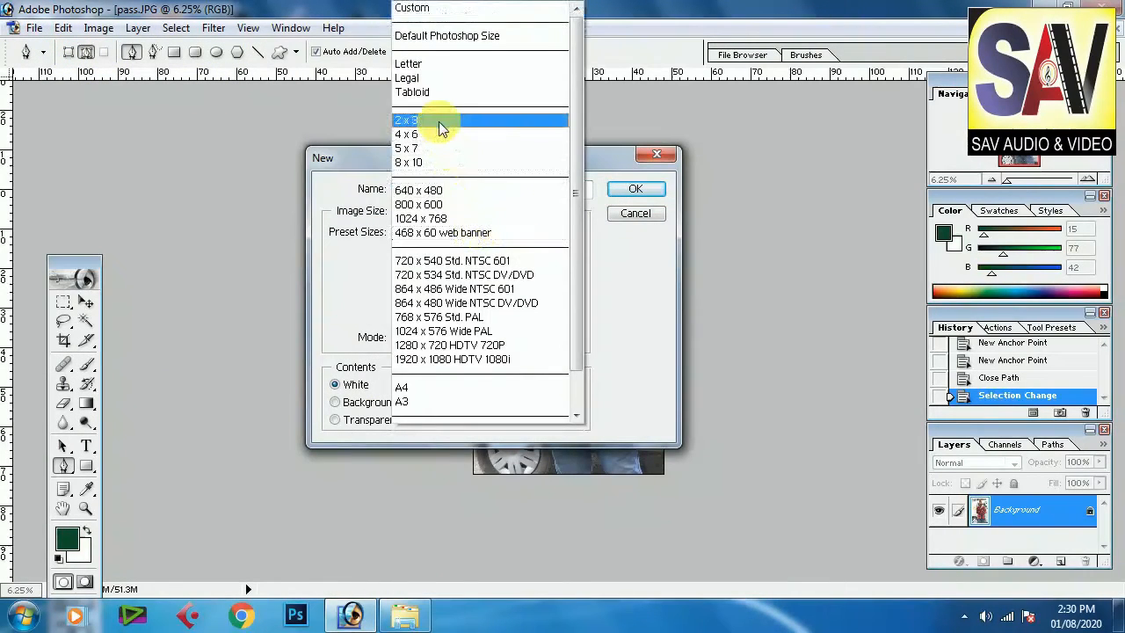
{"action": "left_click", "coordinate": [439, 120]}
{"action": "double_click", "coordinate": [473, 267]}
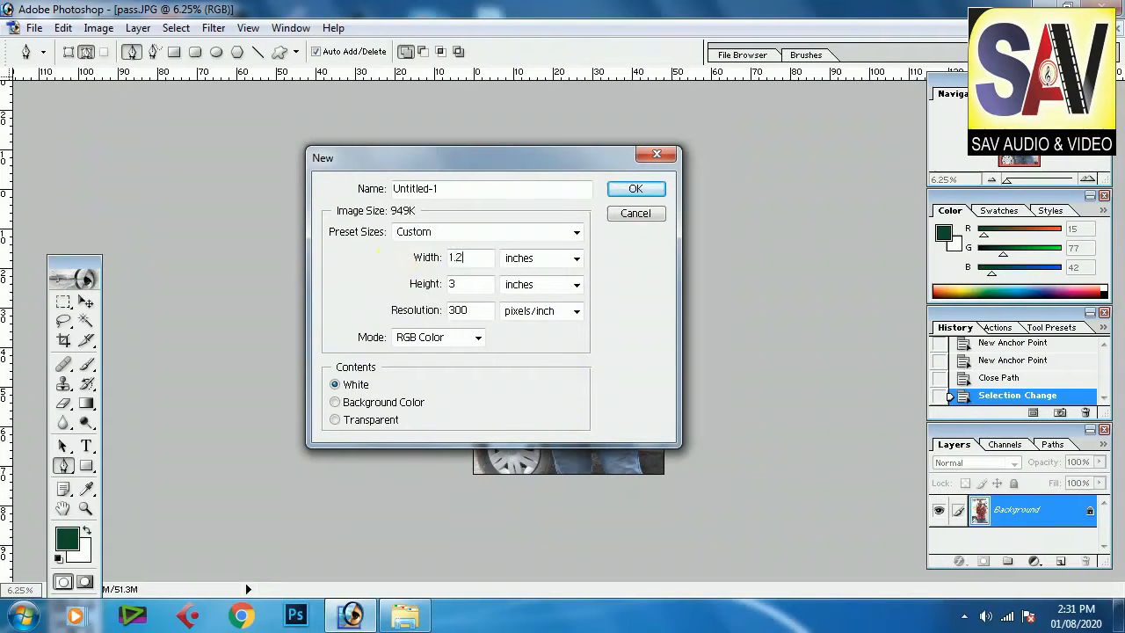
{"action": "double_click", "coordinate": [473, 286]}
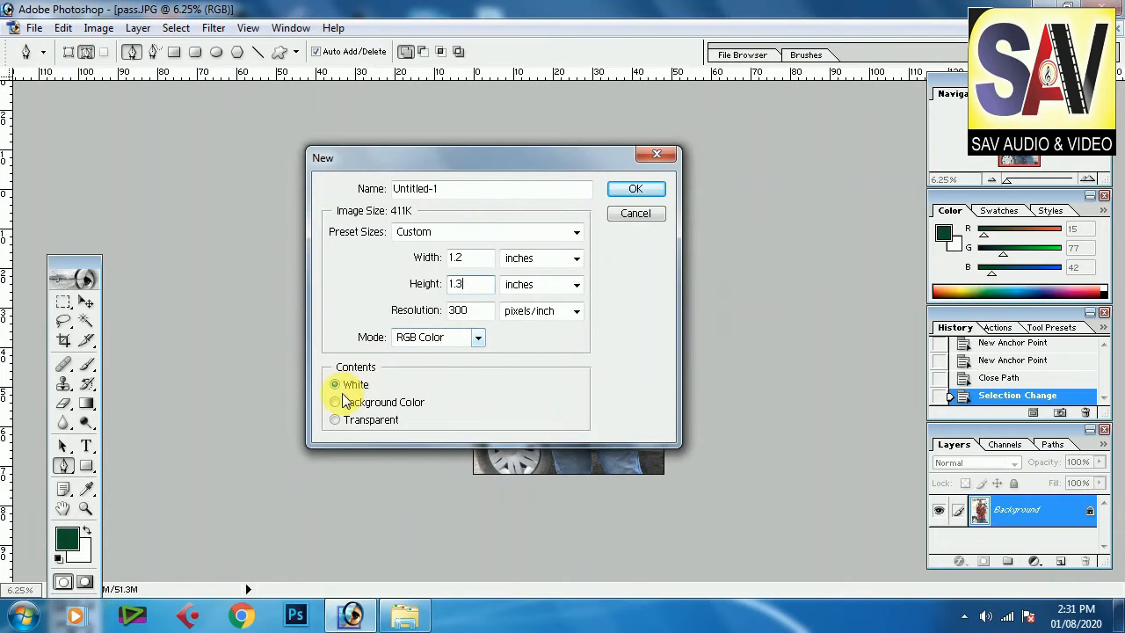
{"action": "left_click", "coordinate": [635, 188]}
Step: Move the selected figure from pass.JPG into the new document with the Move tool
{"action": "left_click_drag", "start_coordinate": [234, 99], "coordinate": [687, 167]}
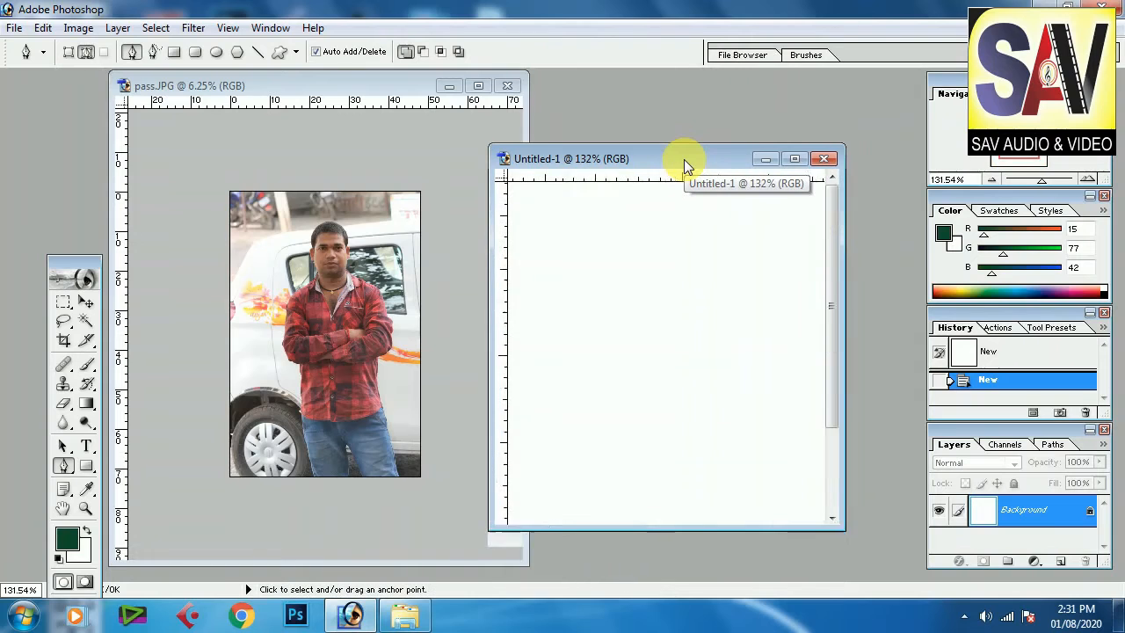
{"action": "left_click", "coordinate": [87, 305]}
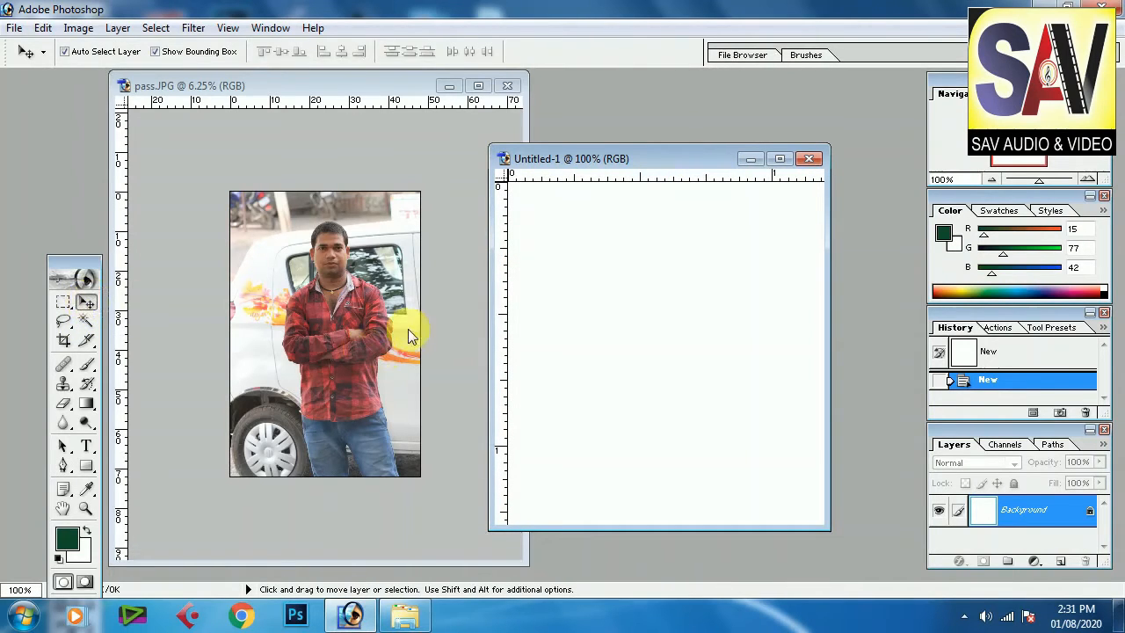
{"action": "left_click", "coordinate": [350, 295]}
{"action": "left_click_drag", "start_coordinate": [346, 266], "coordinate": [660, 333]}
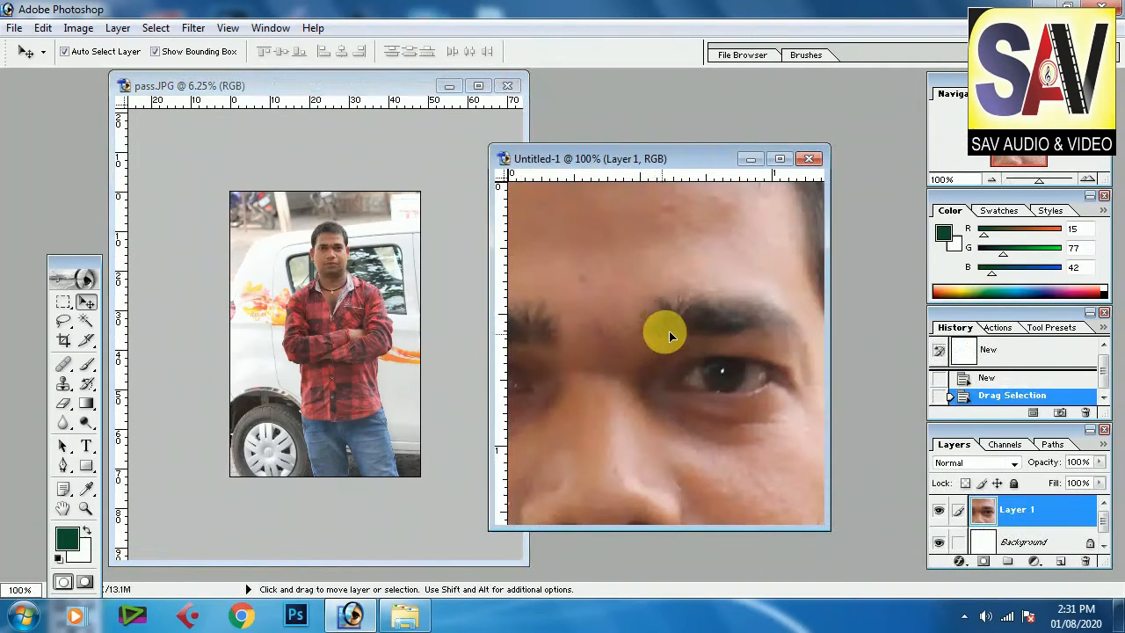
Step: Free-transform the pasted figure, scaling it down to about 19.6% and positioning it within the canvas
{"action": "left_click", "coordinate": [782, 159]}
{"action": "scroll", "coordinate": [663, 322], "scroll_direction": "down", "scroll_amount": 4}
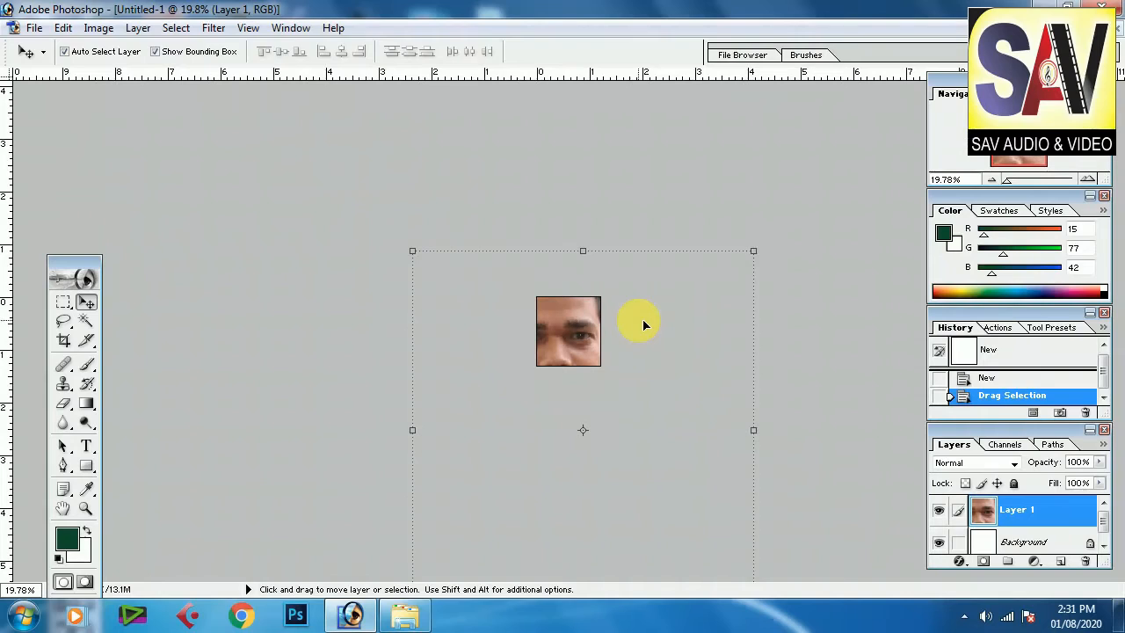
{"action": "key", "text": "ctrl+t"}
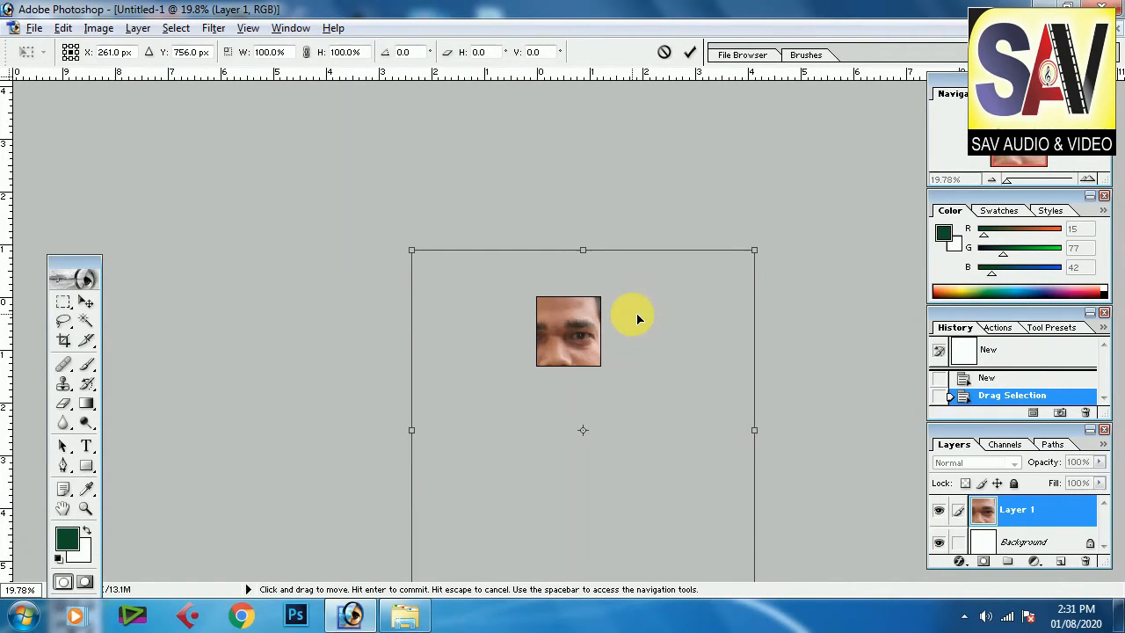
{"action": "left_click_drag", "start_coordinate": [411, 249], "coordinate": [544, 392]}
{"action": "scroll", "coordinate": [575, 316], "scroll_direction": "up", "scroll_amount": 16}
{"action": "left_click_drag", "start_coordinate": [575, 404], "coordinate": [627, 324]}
{"action": "left_click_drag", "start_coordinate": [401, 184], "coordinate": [431, 231]}
{"action": "scroll", "coordinate": [809, 483], "scroll_direction": "up", "scroll_amount": 4}
{"action": "scroll", "coordinate": [813, 485], "scroll_direction": "down", "scroll_amount": 3}
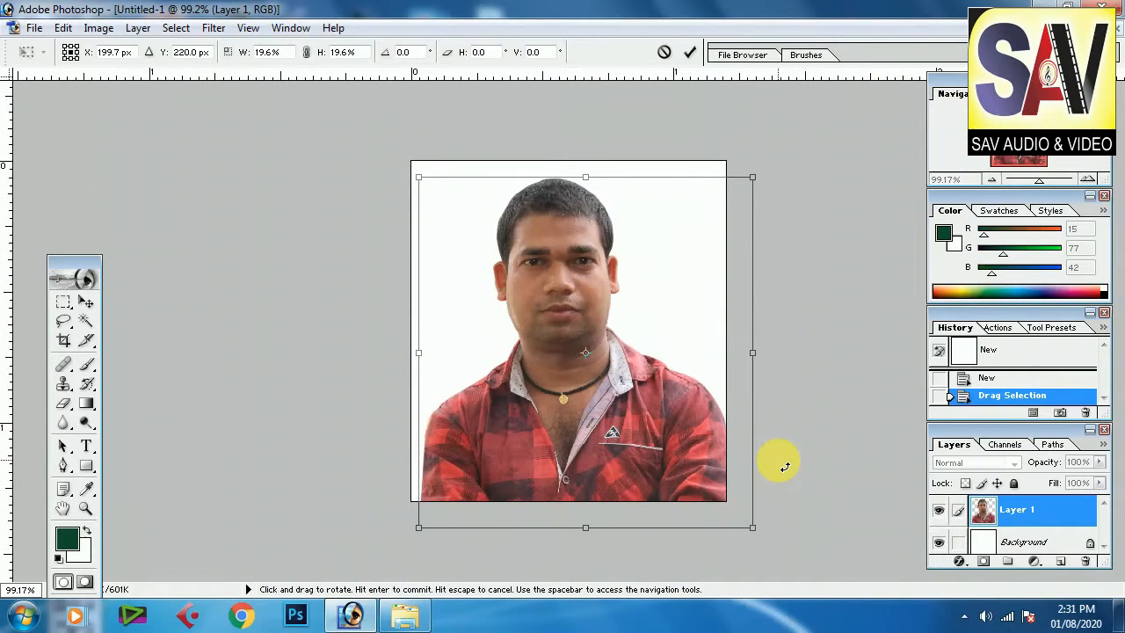
{"action": "key", "text": "Left"}
{"action": "key", "text": "Left"}
{"action": "key", "text": "Left"}
{"action": "key", "text": "Left"}
{"action": "key", "text": "Left"}
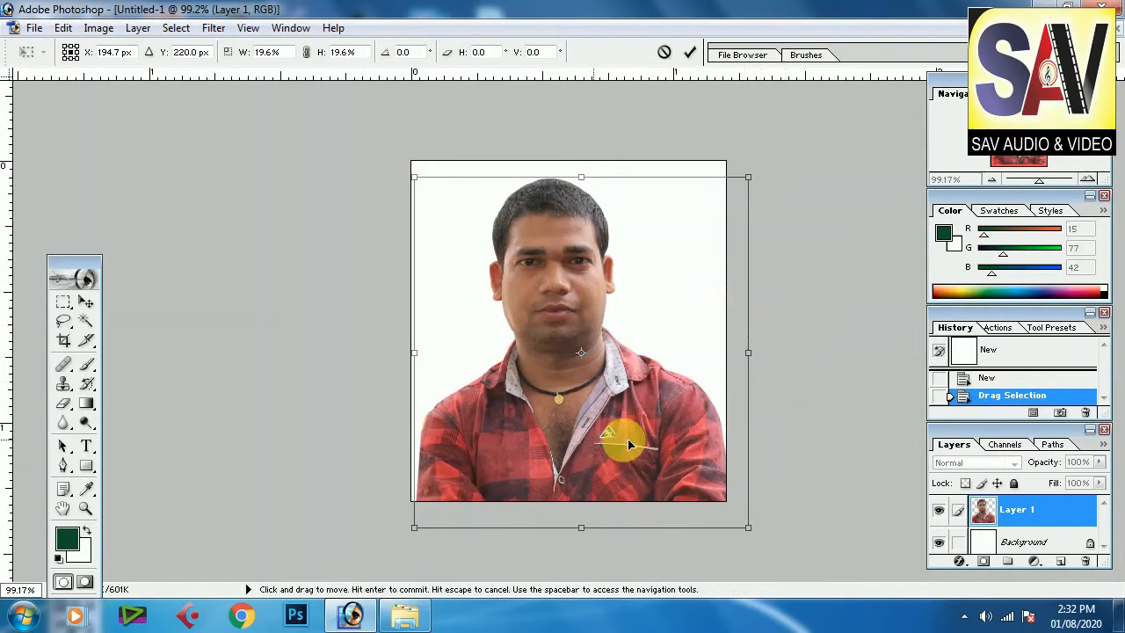
Step: Rotate the figure about 1.4°, enlarge it to 21.2% and nudge it into place before committing the transform
{"action": "left_click_drag", "start_coordinate": [836, 469], "coordinate": [866, 495]}
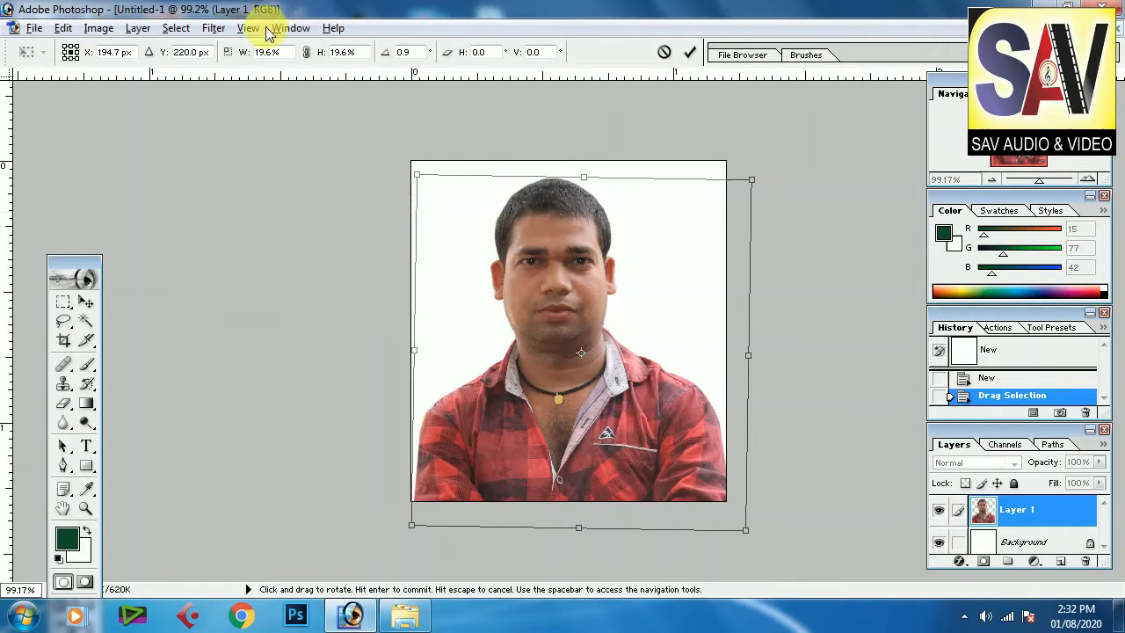
{"action": "left_click_drag", "start_coordinate": [417, 174], "coordinate": [410, 164]}
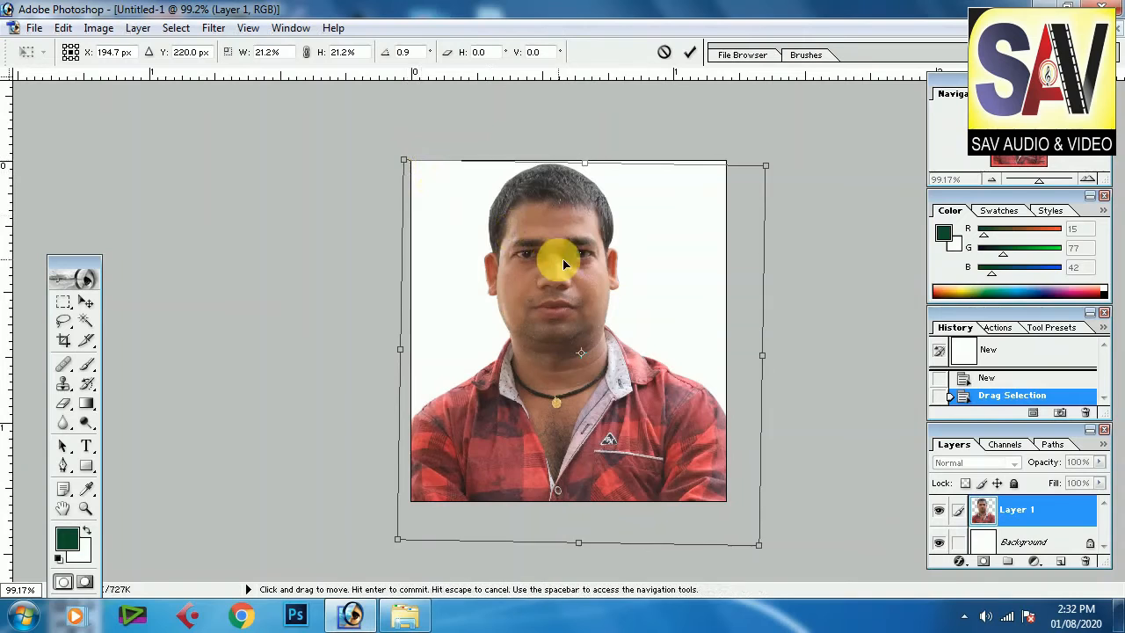
{"action": "left_click_drag", "start_coordinate": [562, 258], "coordinate": [571, 270]}
{"action": "left_click_drag", "start_coordinate": [877, 481], "coordinate": [879, 493]}
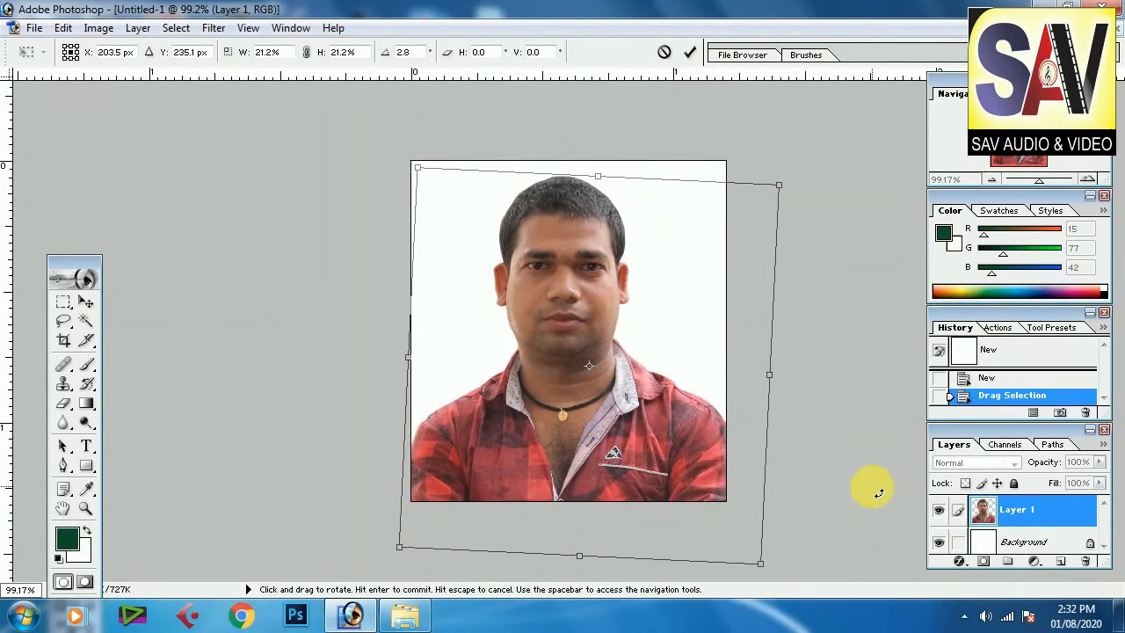
{"action": "key", "text": "Left"}
{"action": "key", "text": "Left"}
{"action": "key", "text": "Left"}
{"action": "key", "text": "Up"}
{"action": "key", "text": "Up"}
{"action": "key", "text": "Up"}
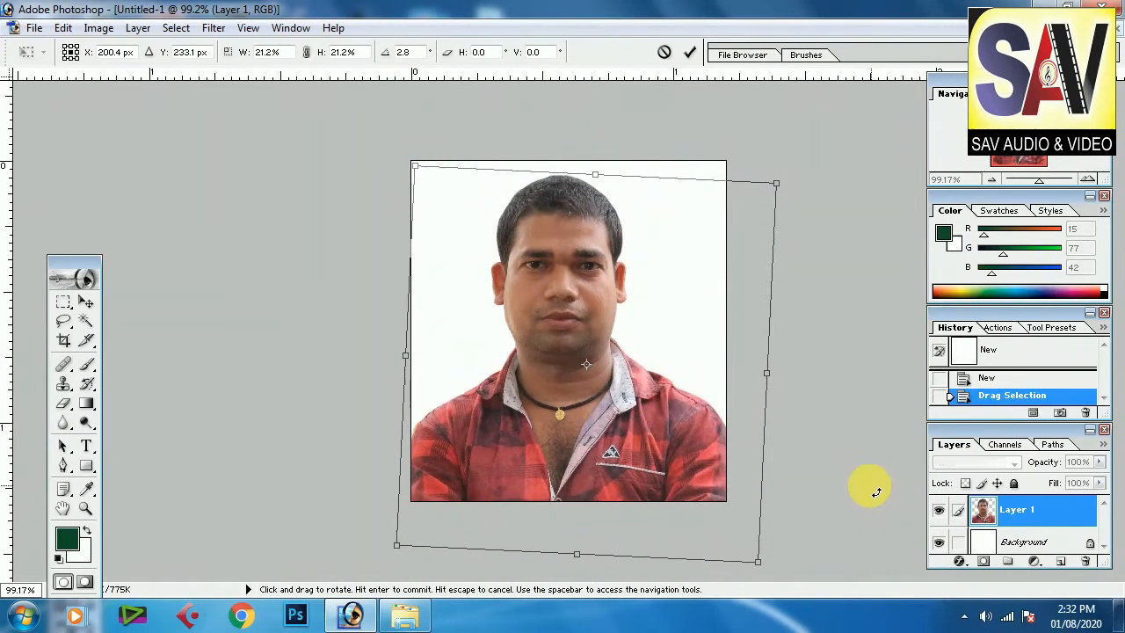
{"action": "left_click_drag", "start_coordinate": [875, 497], "coordinate": [877, 480]}
{"action": "key", "text": "Right"}
{"action": "key", "text": "Right"}
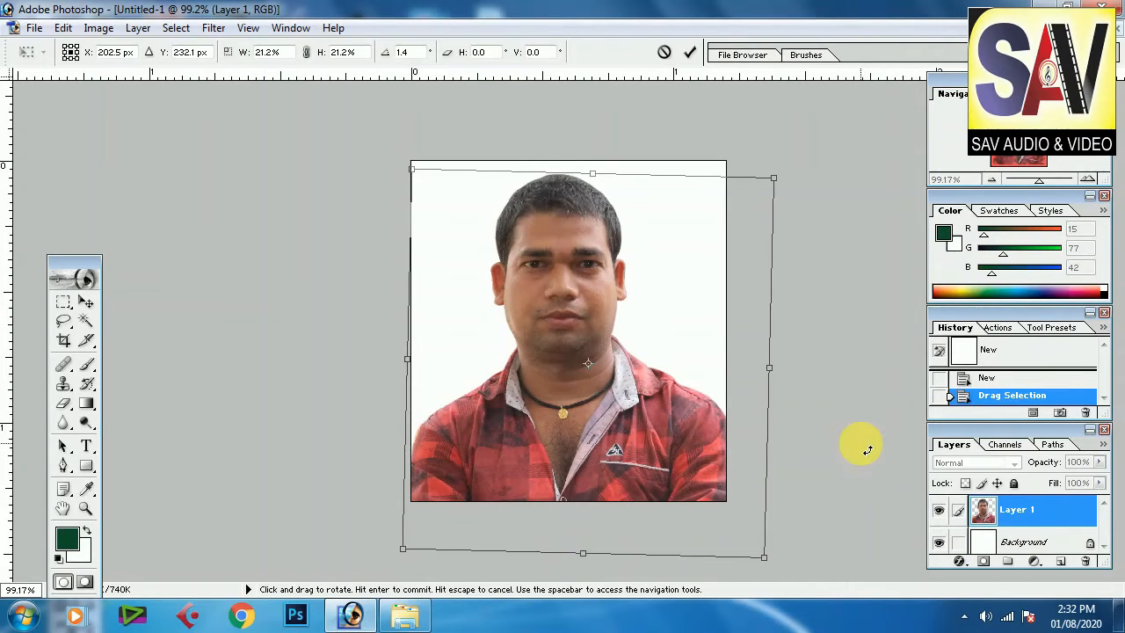
{"action": "key", "text": "Return"}
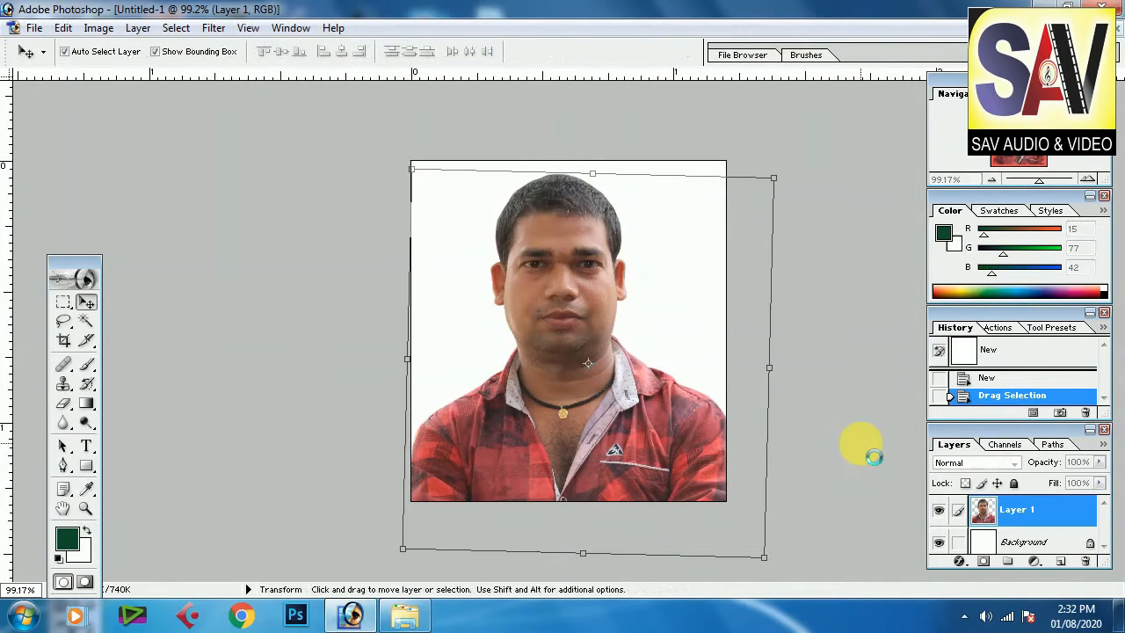
Step: Select the Background layer and close the History, Color and Navigator panels
{"action": "left_click", "coordinate": [1037, 547]}
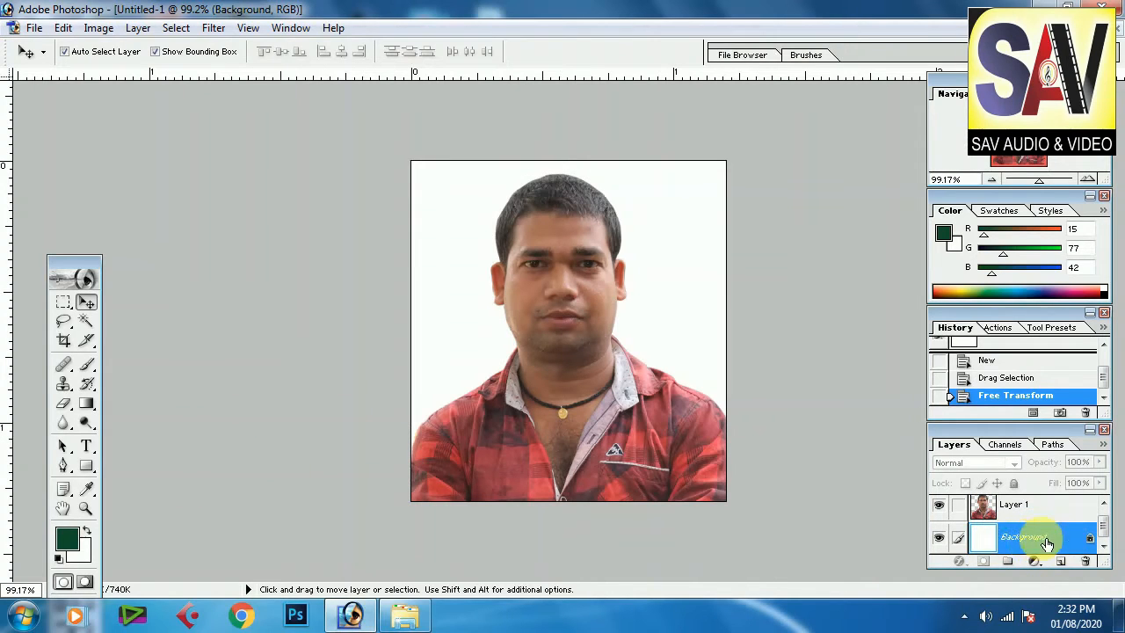
{"action": "left_click", "coordinate": [1104, 313]}
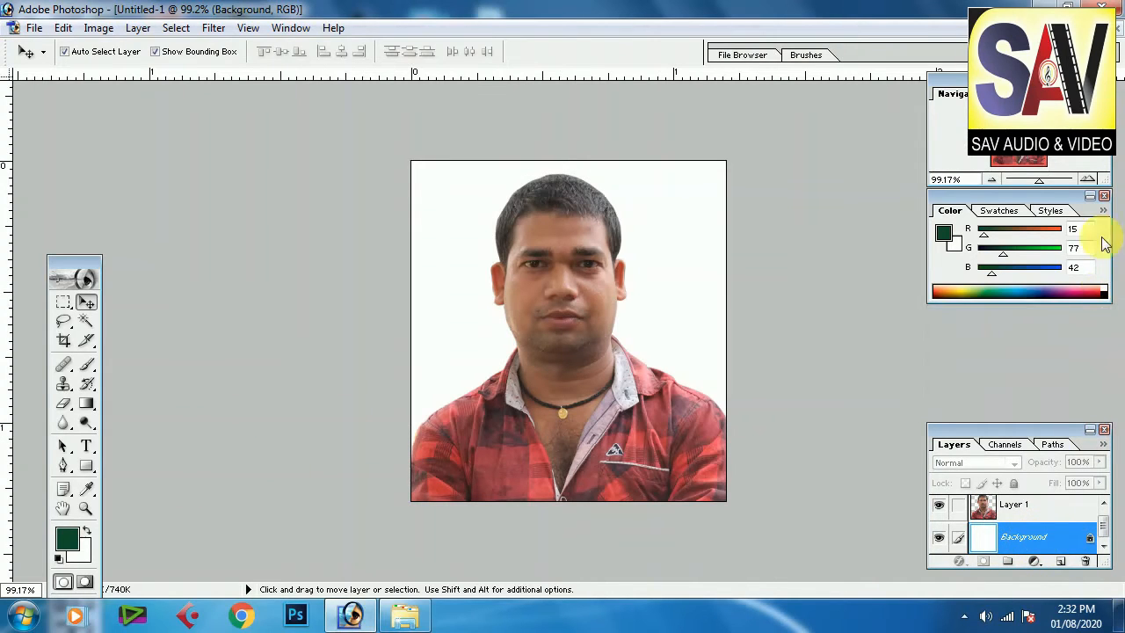
{"action": "left_click", "coordinate": [1103, 193]}
{"action": "left_click", "coordinate": [1105, 91]}
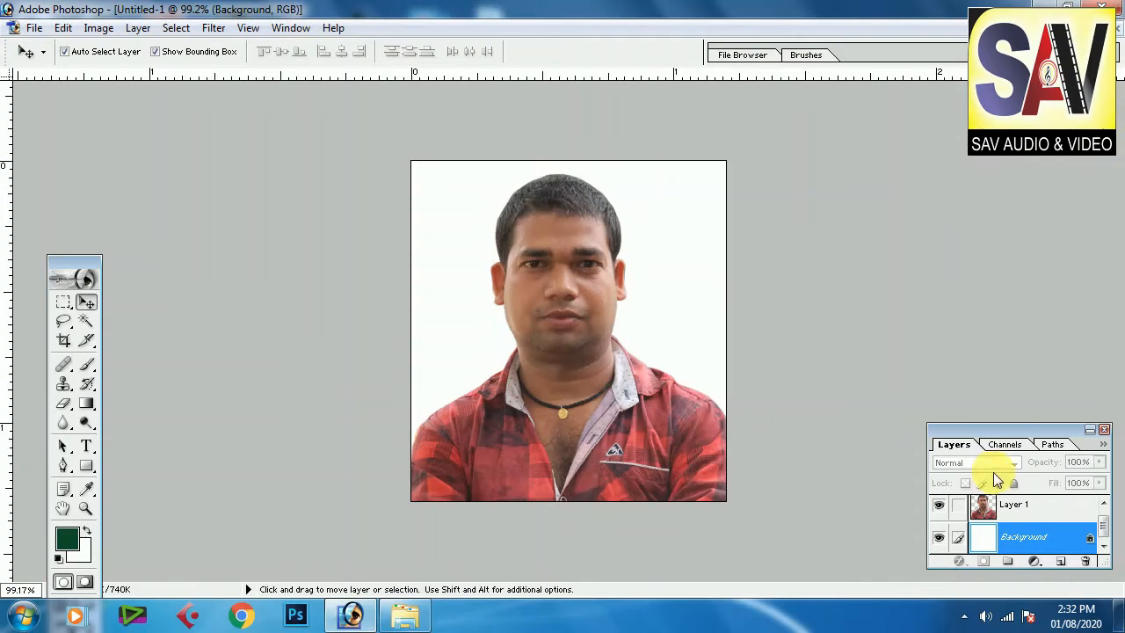
Step: Move the Layers panel and the toolbox higher in the workspace
{"action": "left_click_drag", "start_coordinate": [1013, 437], "coordinate": [986, 140]}
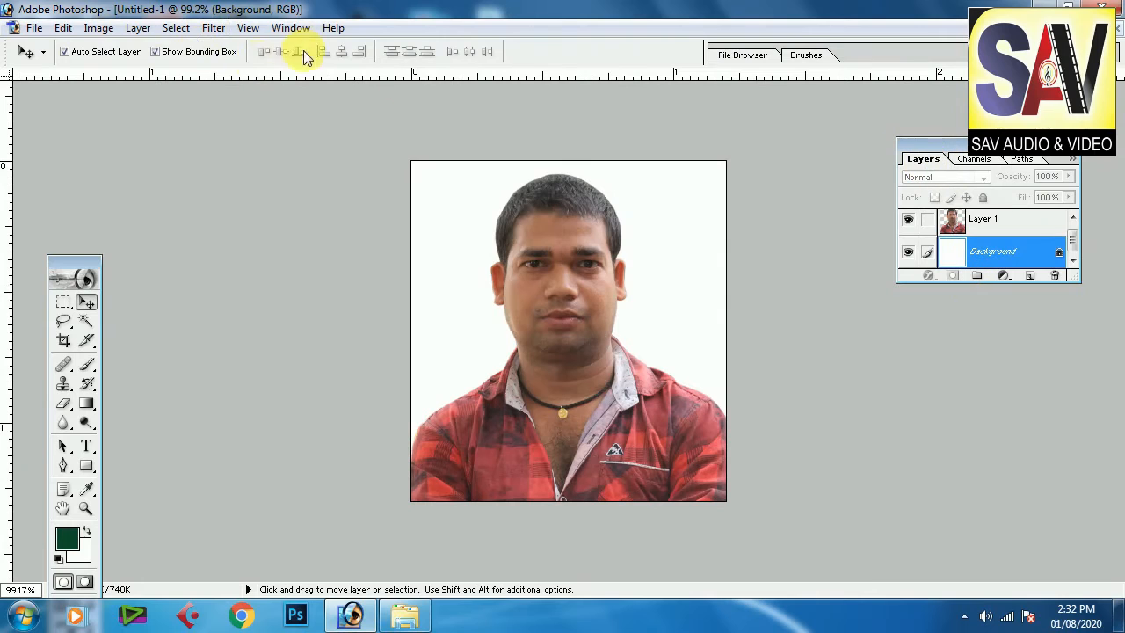
{"action": "left_click", "coordinate": [290, 28]}
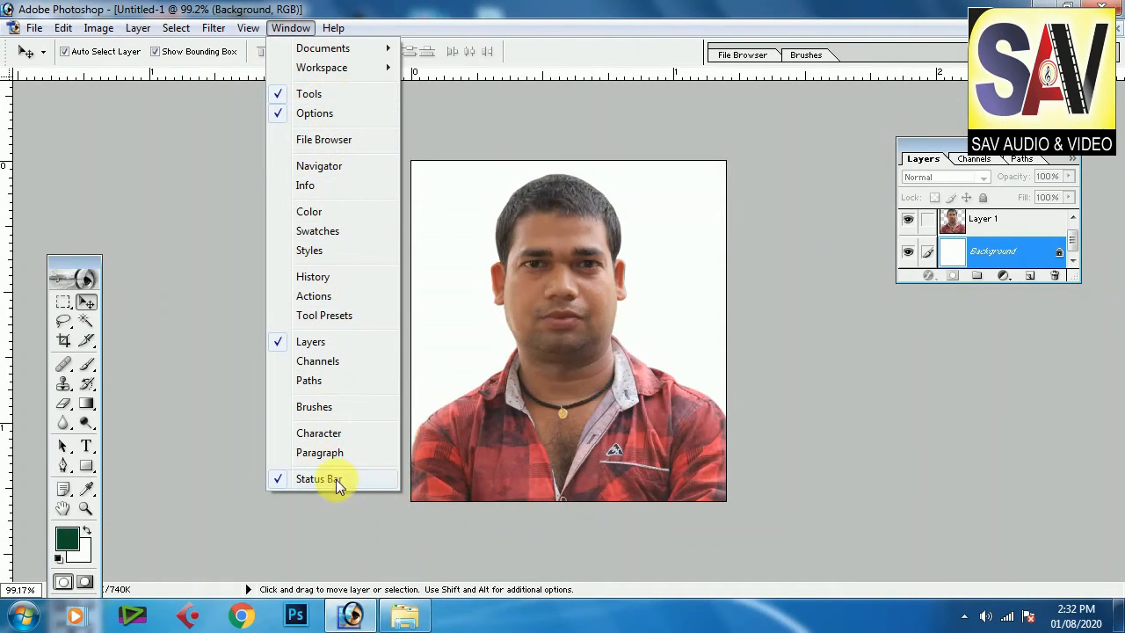
{"action": "mouse_move", "coordinate": [322, 32]}
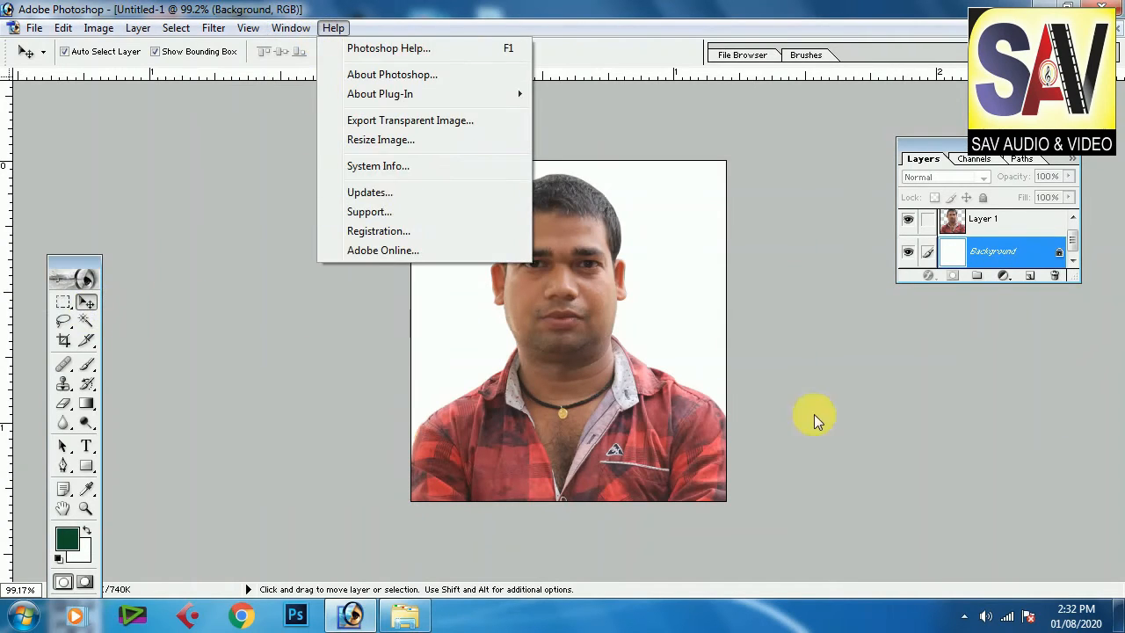
{"action": "left_click", "coordinate": [1030, 254]}
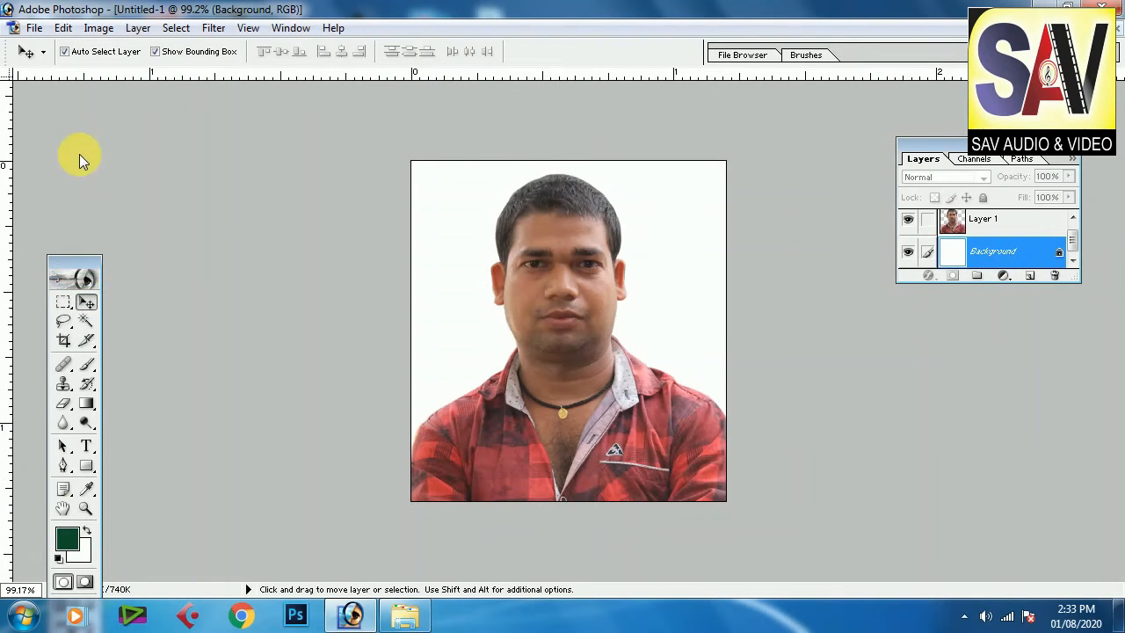
{"action": "left_click_drag", "start_coordinate": [79, 158], "coordinate": [80, 160]}
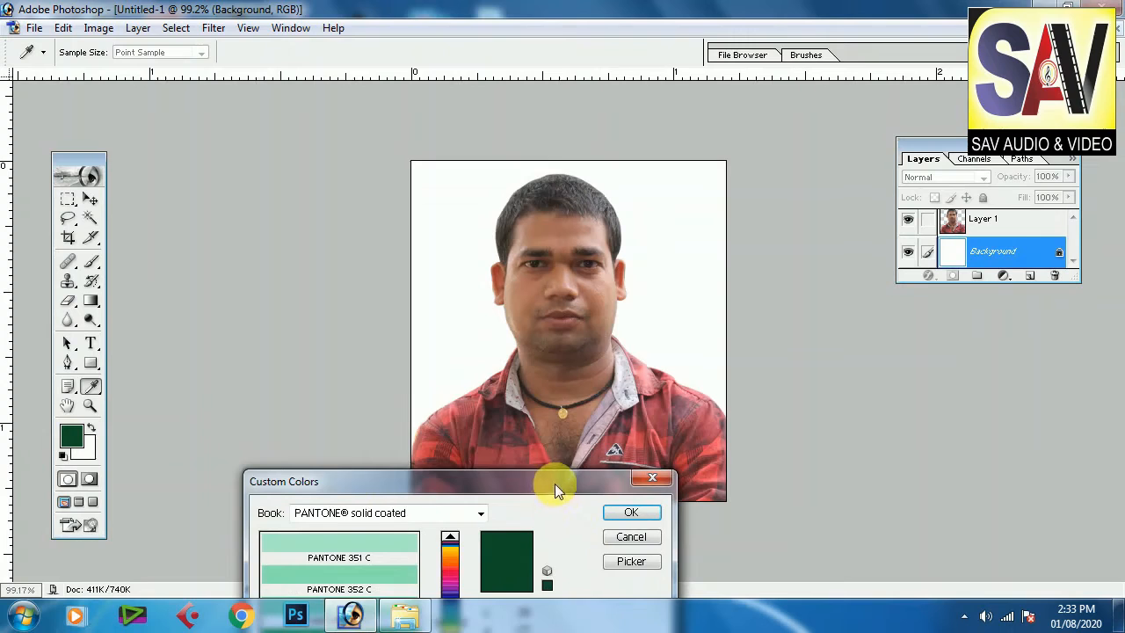
Step: Set the foreground color to PANTONE Process Blue C and fill the background with it using the Paint Bucket Tool
{"action": "left_click_drag", "start_coordinate": [555, 483], "coordinate": [567, 313]}
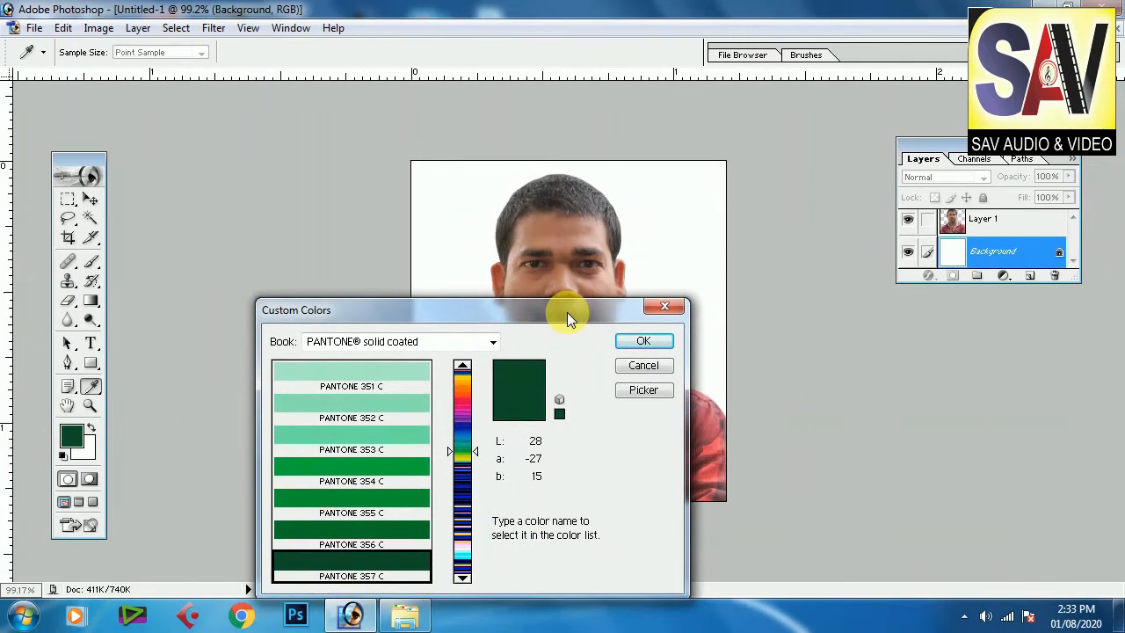
{"action": "left_click", "coordinate": [468, 442]}
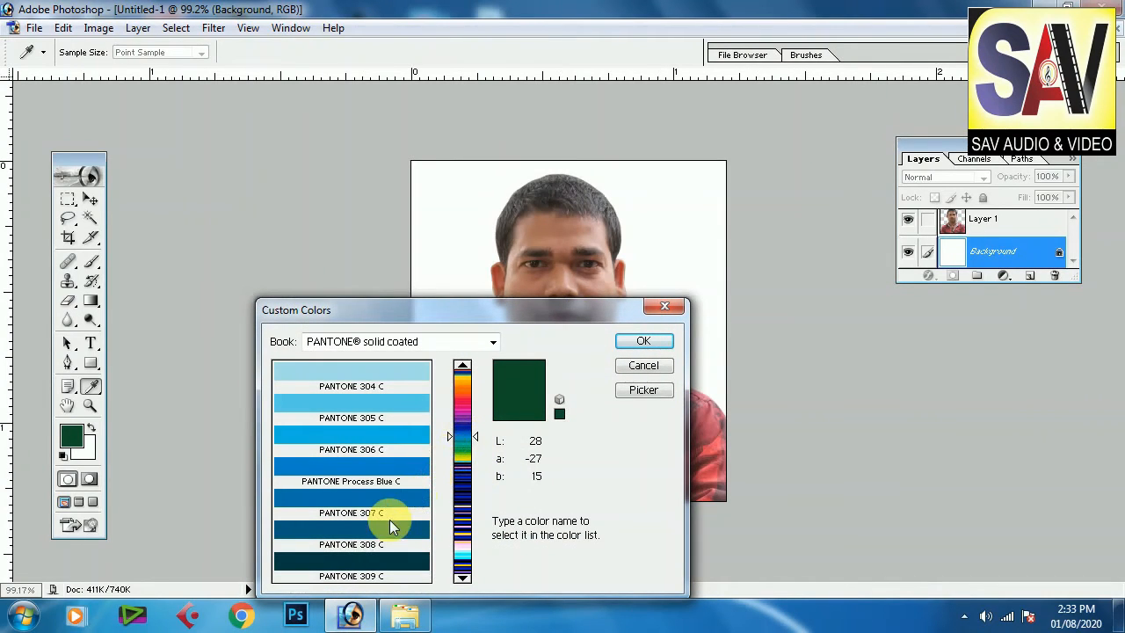
{"action": "left_click", "coordinate": [397, 468]}
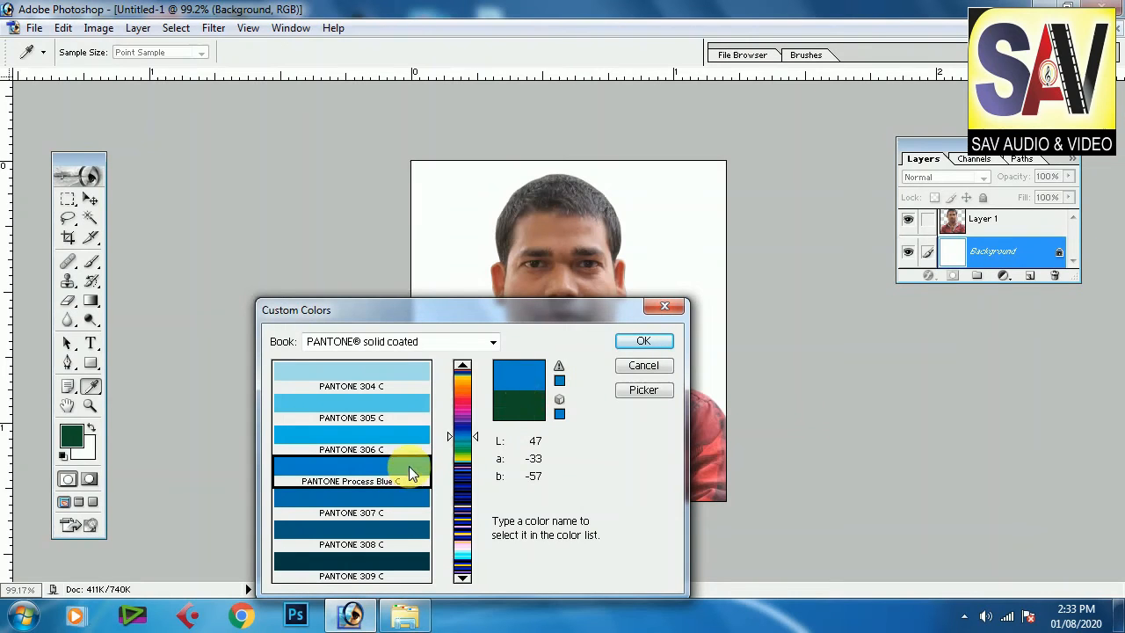
{"action": "left_click", "coordinate": [641, 343]}
{"action": "left_click", "coordinate": [91, 301]}
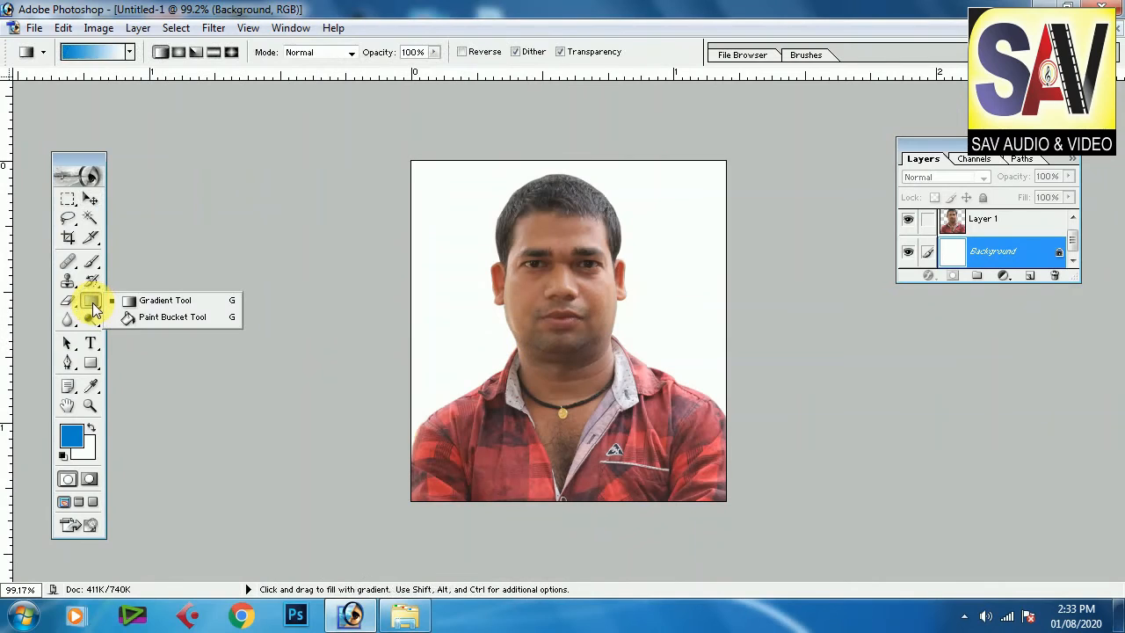
{"action": "left_click", "coordinate": [156, 318]}
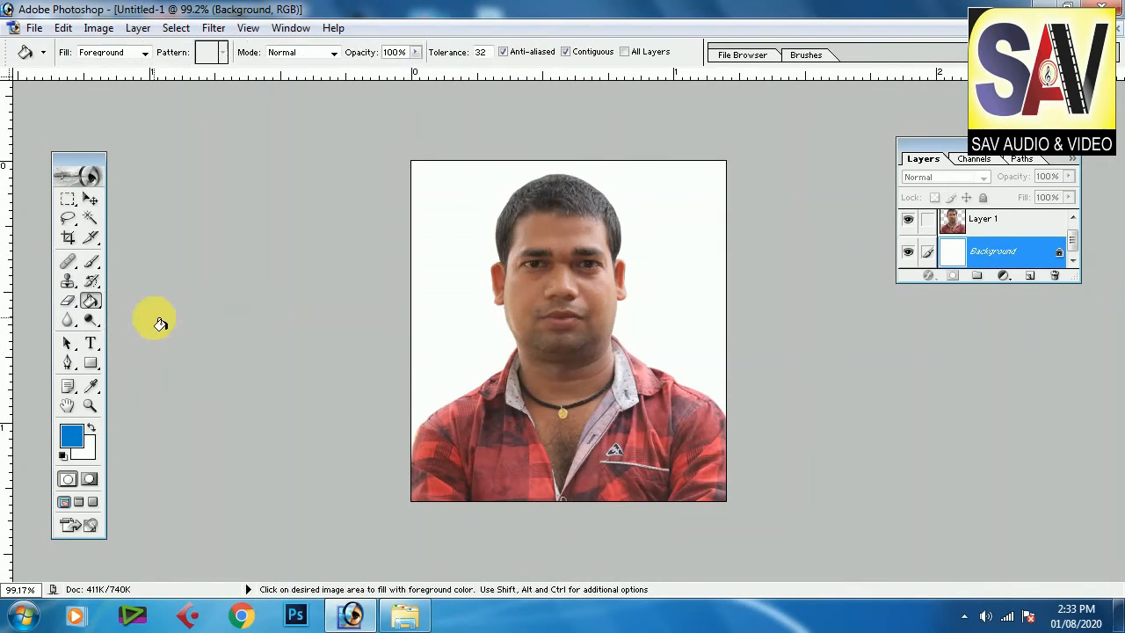
{"action": "left_click", "coordinate": [685, 300]}
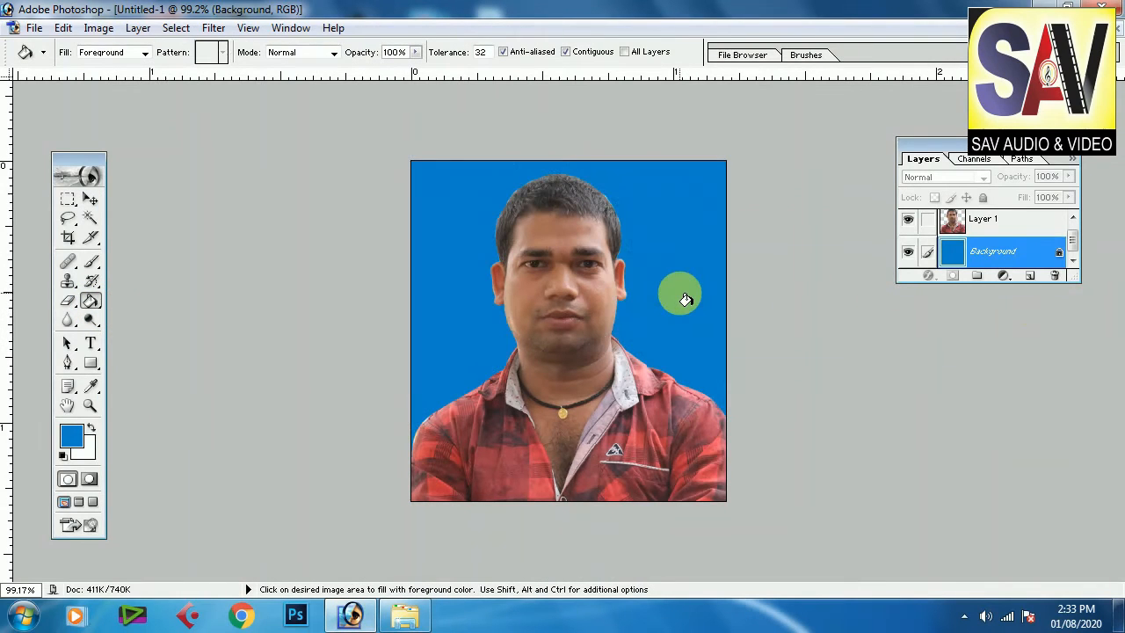
Step: Pick a darker blue (004975) as the foreground color and refill the background with it
{"action": "left_click", "coordinate": [72, 440]}
{"action": "left_click", "coordinate": [609, 387]}
{"action": "left_click", "coordinate": [644, 390]}
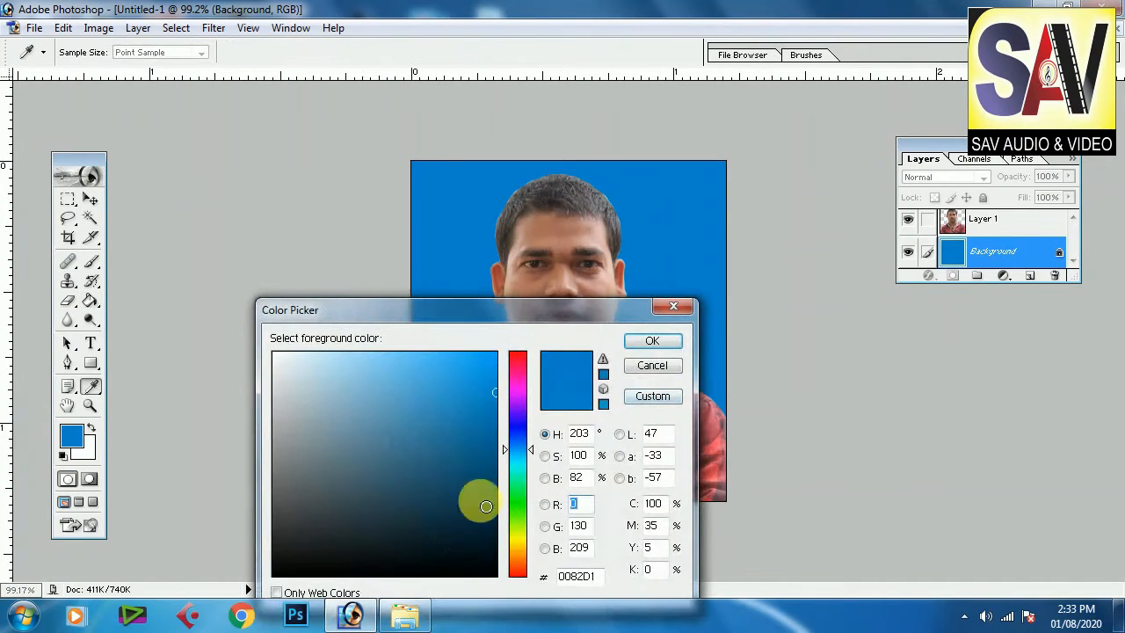
{"action": "left_click", "coordinate": [495, 473]}
{"action": "left_click", "coordinate": [664, 341]}
{"action": "key", "text": "g"}
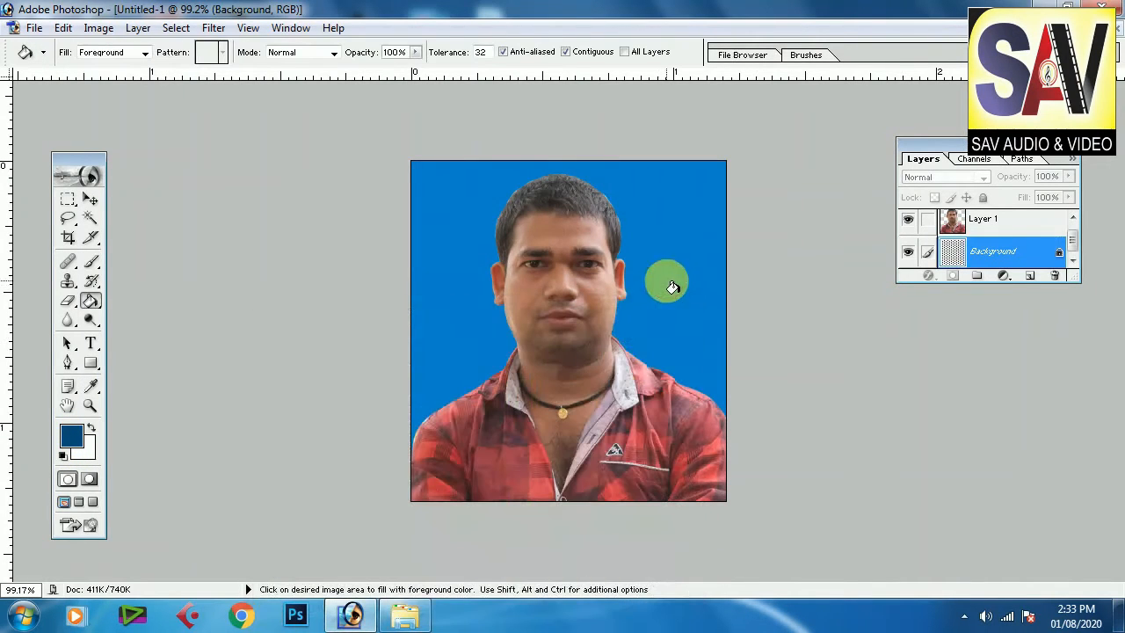
{"action": "left_click", "coordinate": [668, 283]}
Step: Change the foreground color to bright blue 0042FF and fill the background with it
{"action": "left_click", "coordinate": [72, 436]}
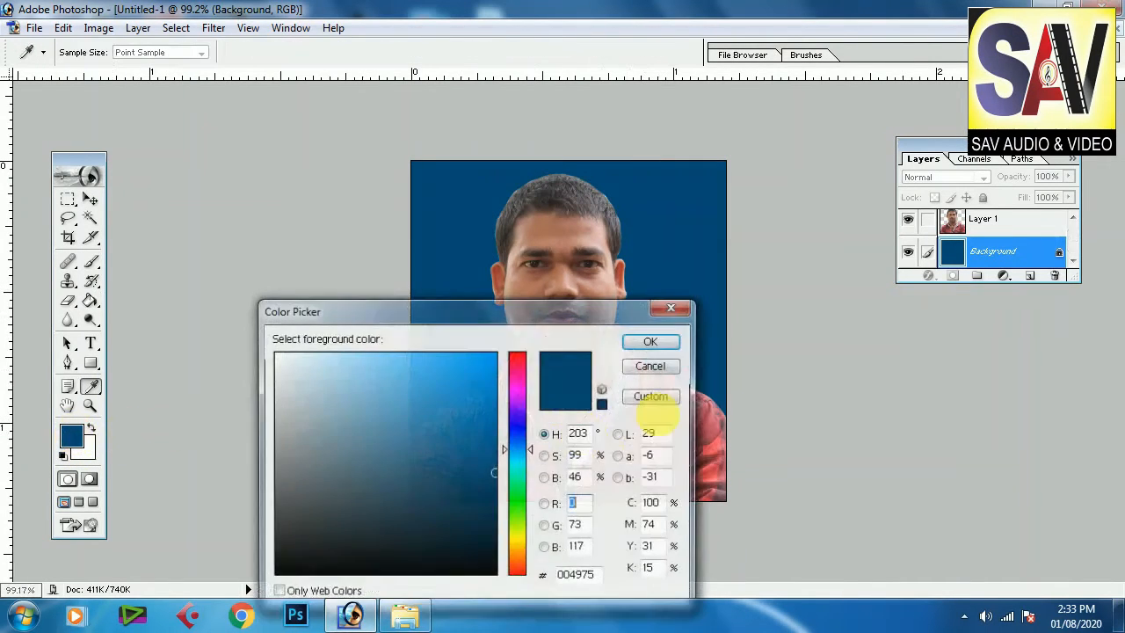
{"action": "left_click", "coordinate": [518, 436]}
{"action": "left_click", "coordinate": [497, 353]}
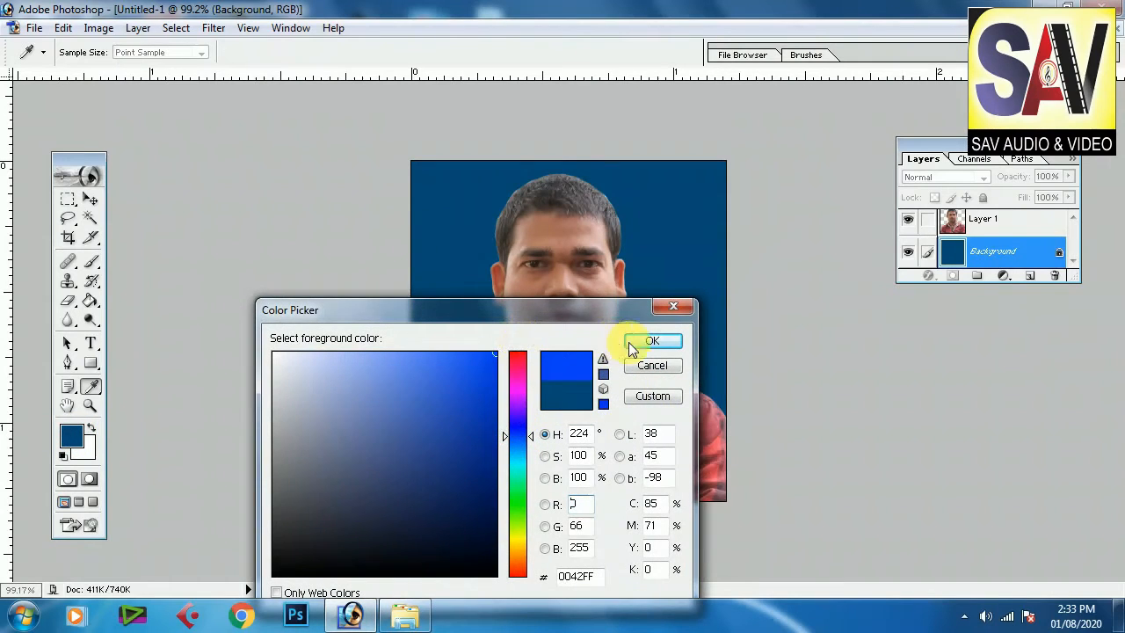
{"action": "left_click", "coordinate": [642, 341]}
{"action": "left_click", "coordinate": [655, 300]}
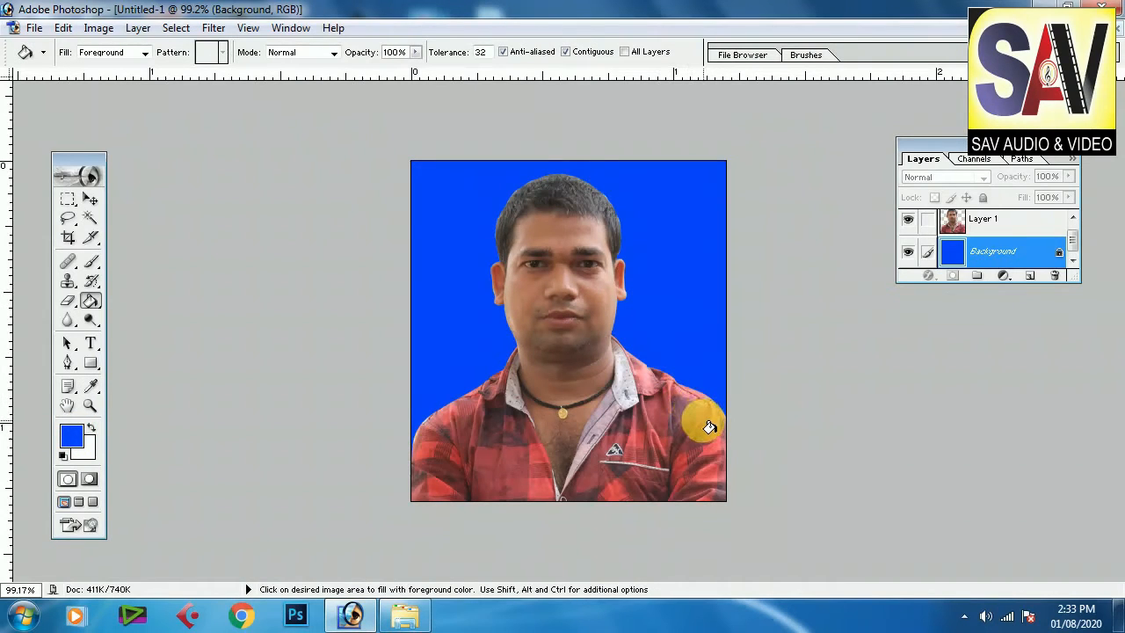
Step: Select Layer 1 containing the cut-out figure with the Move tool
{"action": "key", "text": "v"}
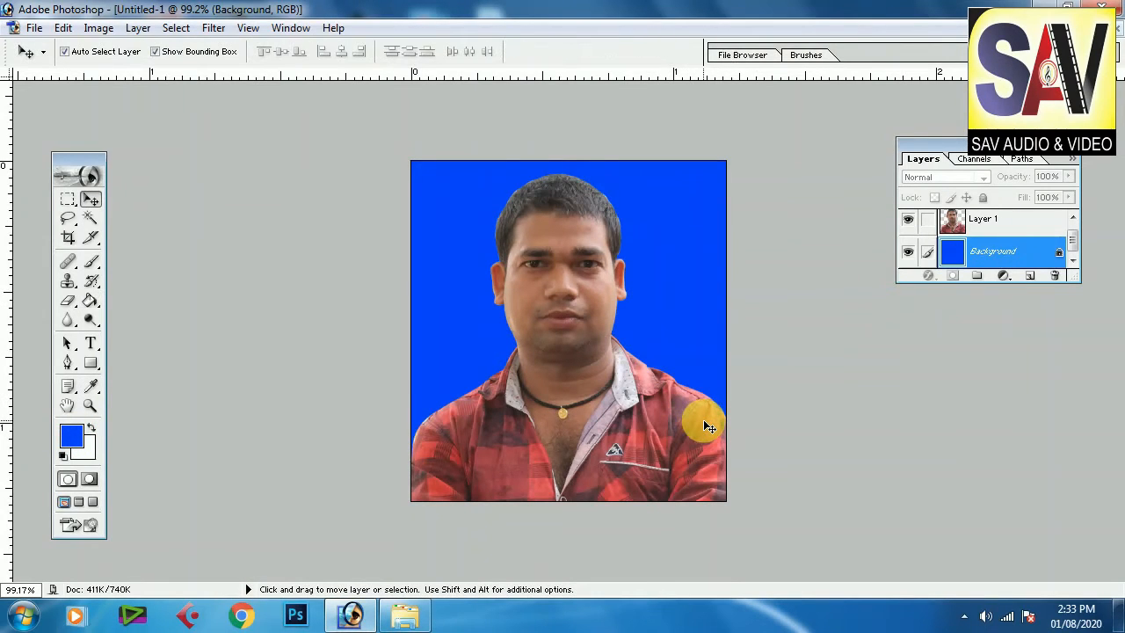
{"action": "left_click", "coordinate": [569, 309]}
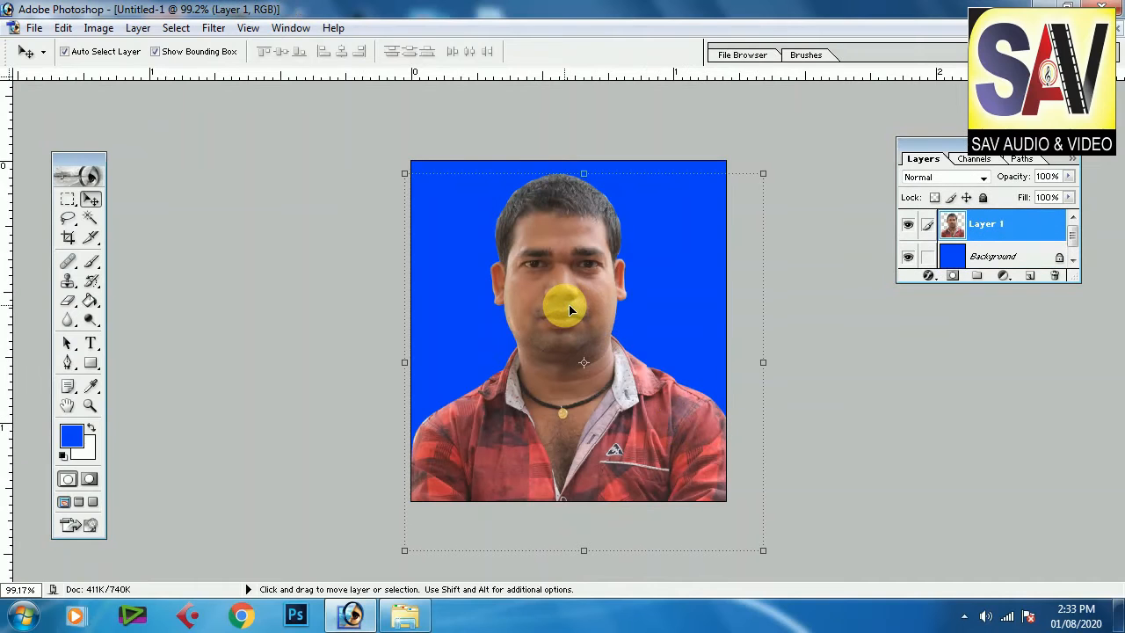
{"action": "key", "text": "ctrl+plus"}
{"action": "key", "text": "ctrl+plus"}
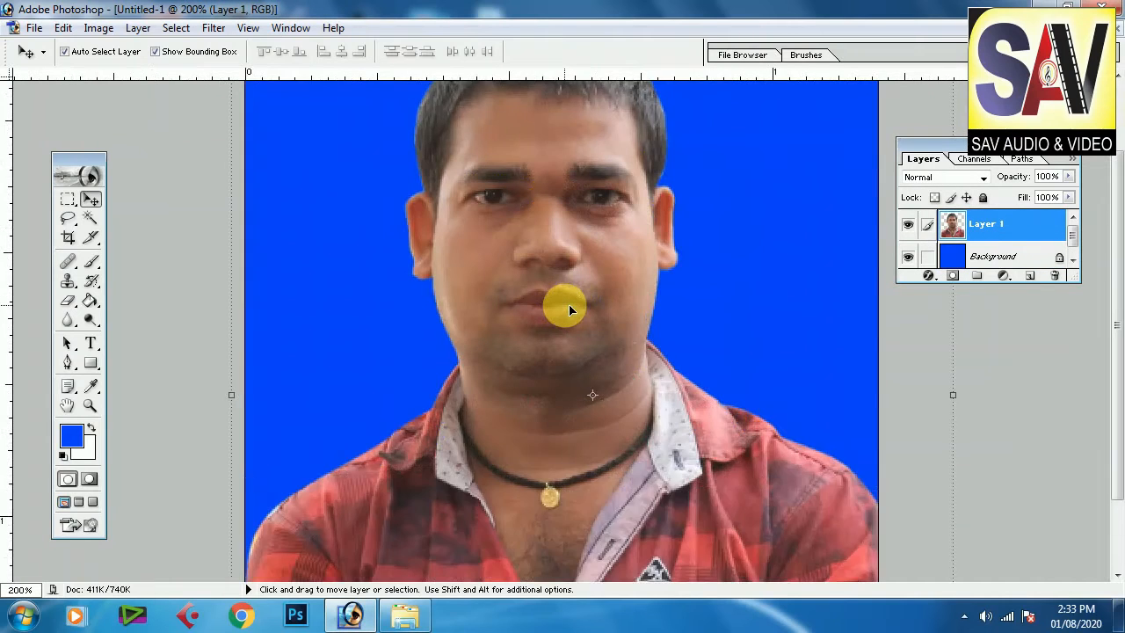
{"action": "scroll", "coordinate": [554, 264], "scroll_direction": "up", "scroll_amount": 5}
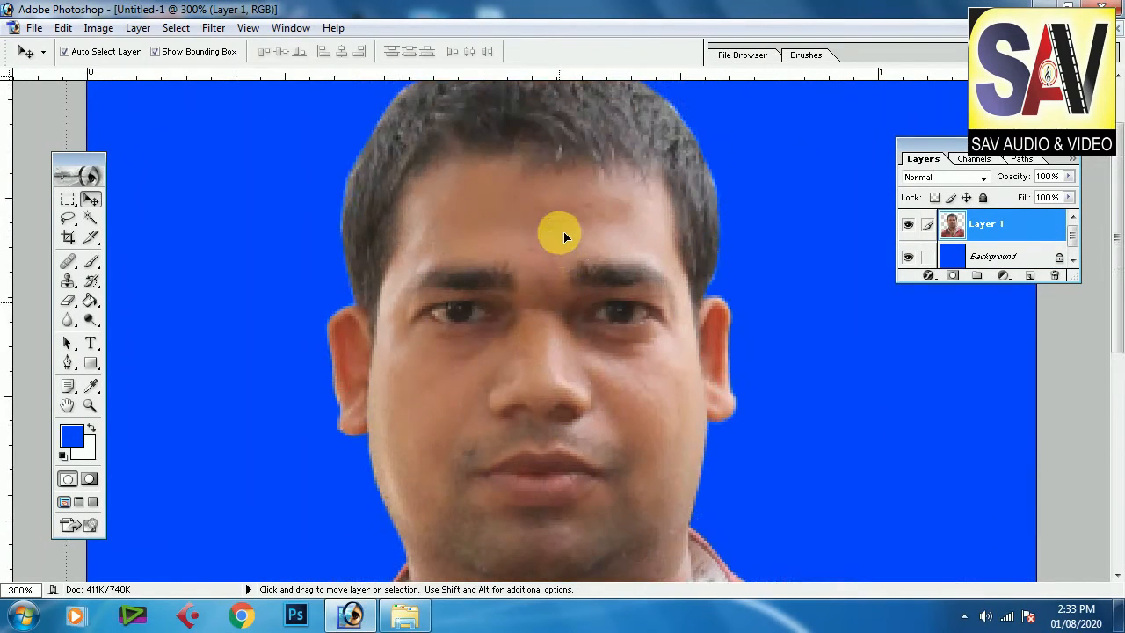
{"action": "left_click", "coordinate": [213, 27]}
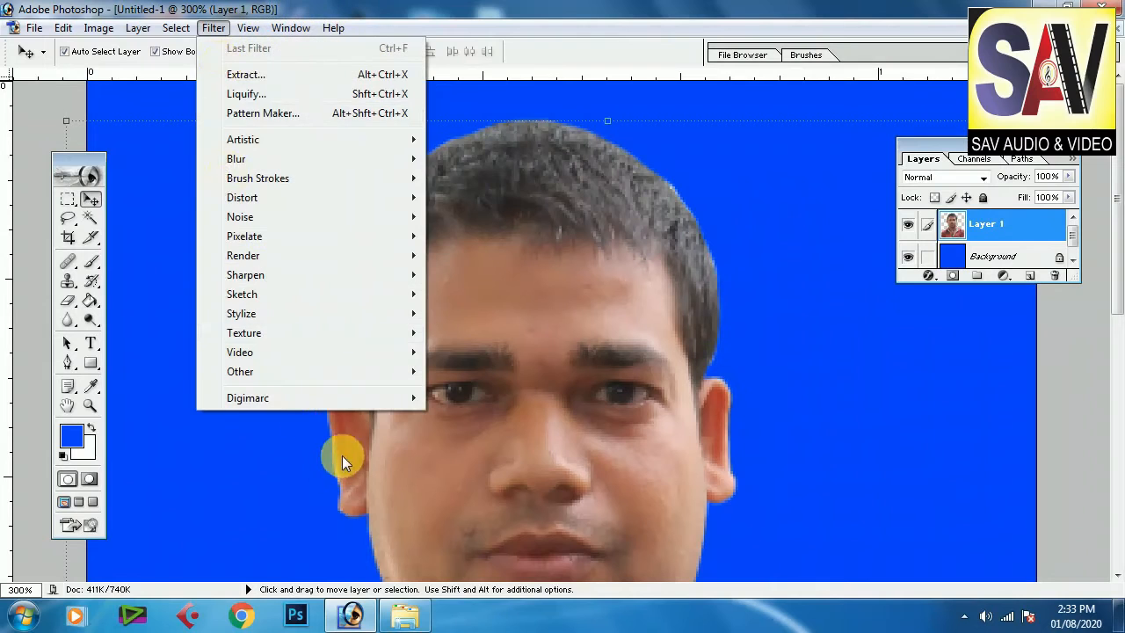
{"action": "left_click", "coordinate": [594, 331]}
{"action": "scroll", "coordinate": [601, 331], "scroll_direction": "down", "scroll_amount": 1}
{"action": "scroll", "coordinate": [602, 331], "scroll_direction": "up", "scroll_amount": 1}
{"action": "key", "text": "ctrl+plus"}
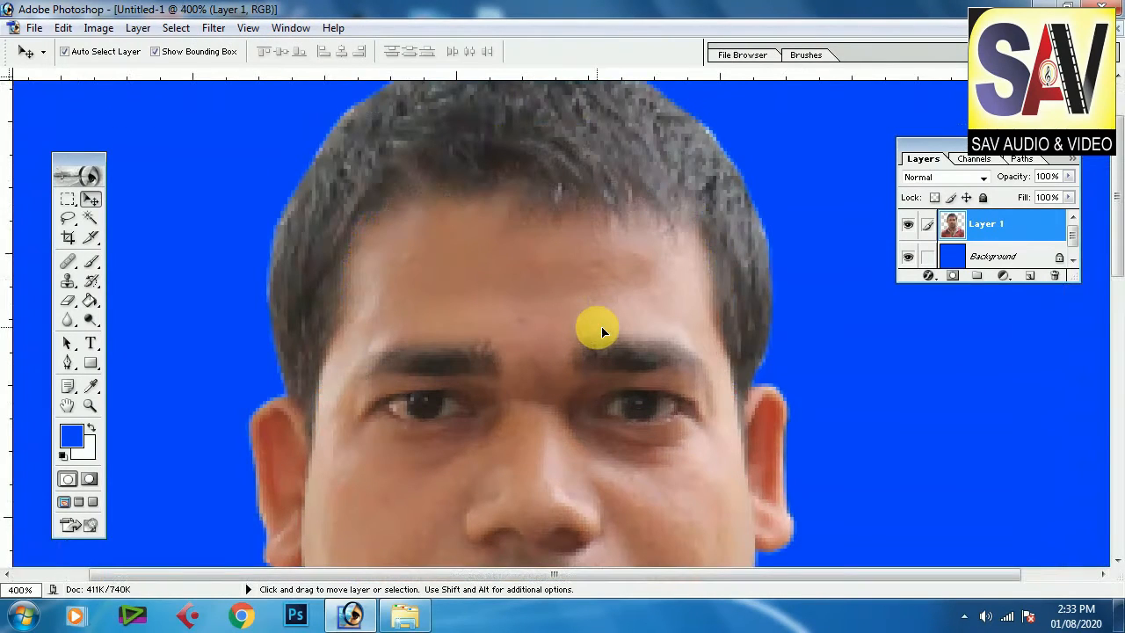
Step: Sample a light skin tone from the forehead as the foreground color with the Eyedropper
{"action": "left_click", "coordinate": [90, 387]}
{"action": "left_click", "coordinate": [386, 512]}
{"action": "left_click", "coordinate": [470, 308]}
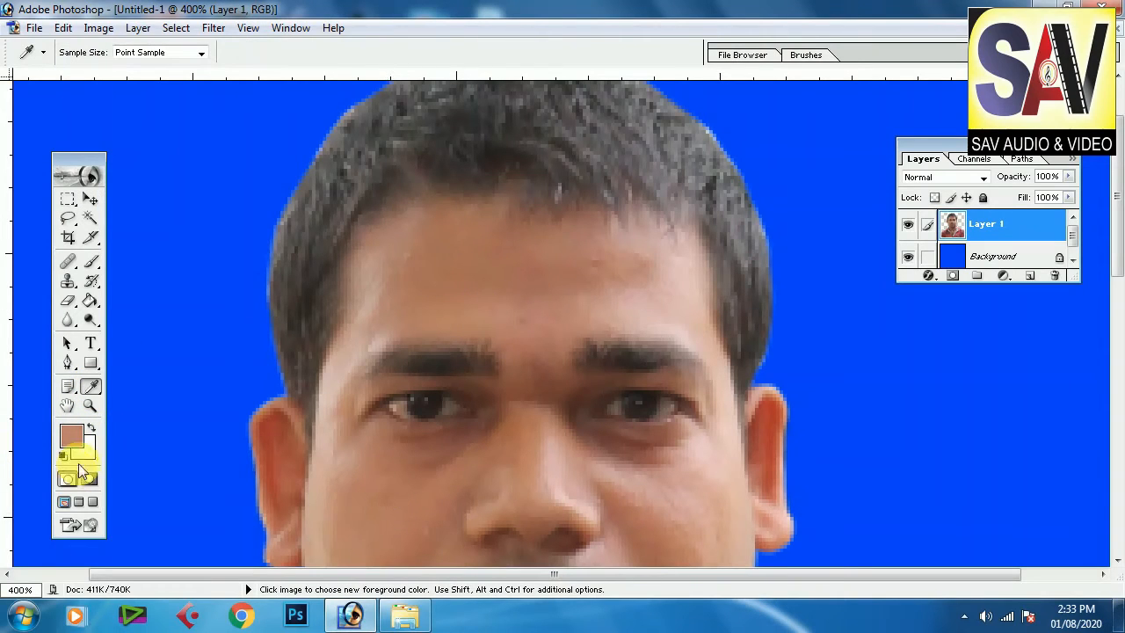
{"action": "left_click", "coordinate": [665, 318]}
{"action": "left_click", "coordinate": [661, 315]}
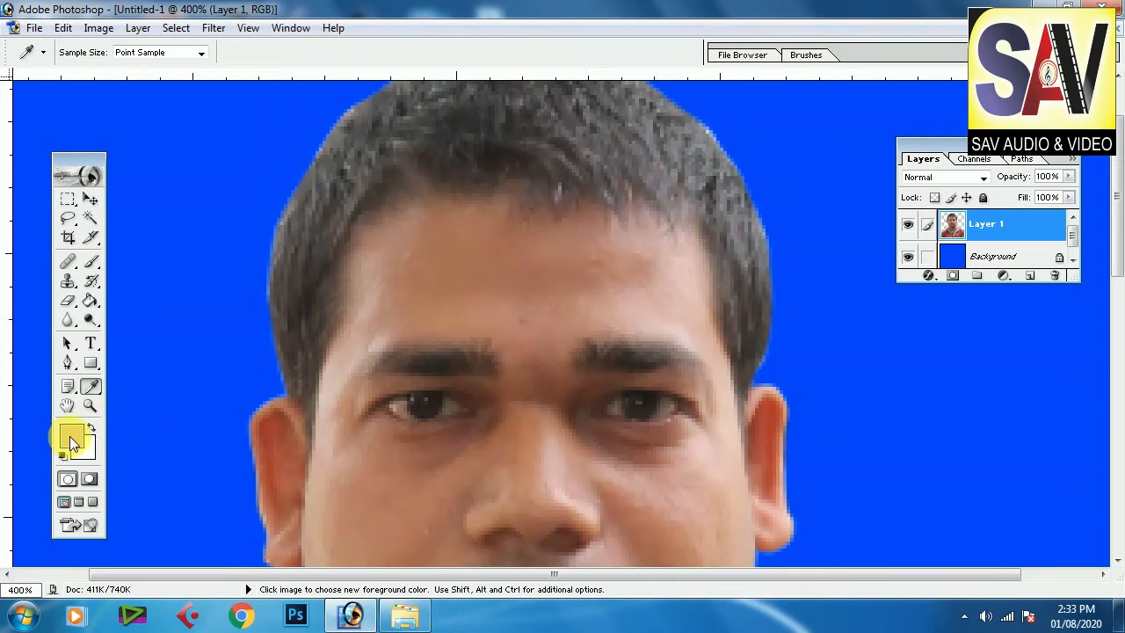
Step: Switch to the Brush tool, setting its opacity to 10% and its master diameter to 24 px
{"action": "left_click", "coordinate": [91, 261]}
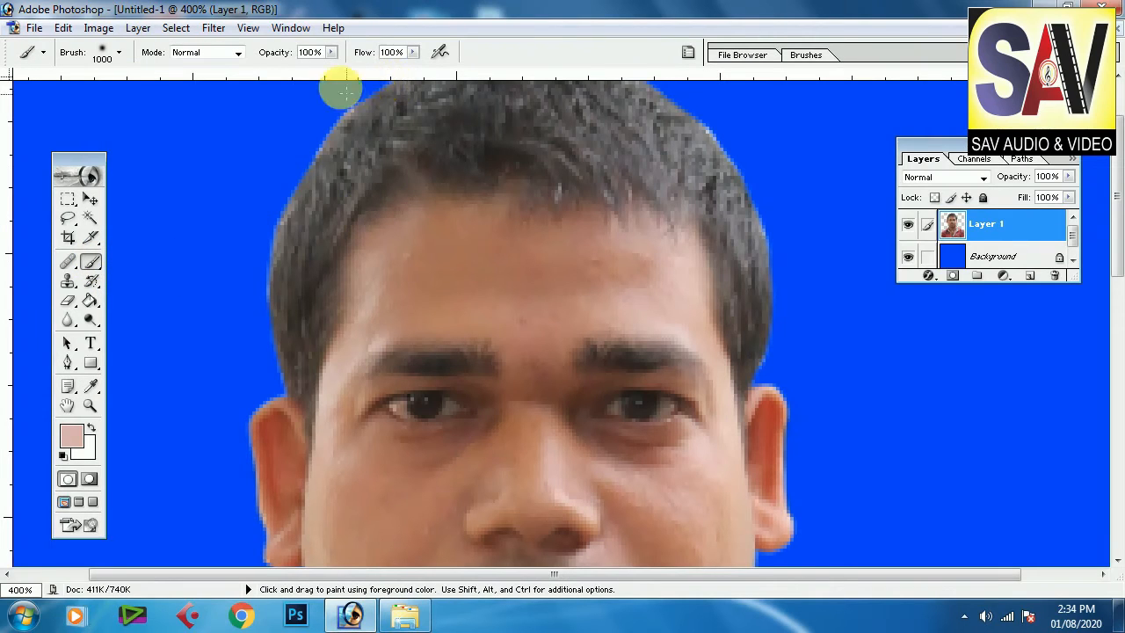
{"action": "left_click", "coordinate": [315, 55]}
{"action": "type", "text": "1"}
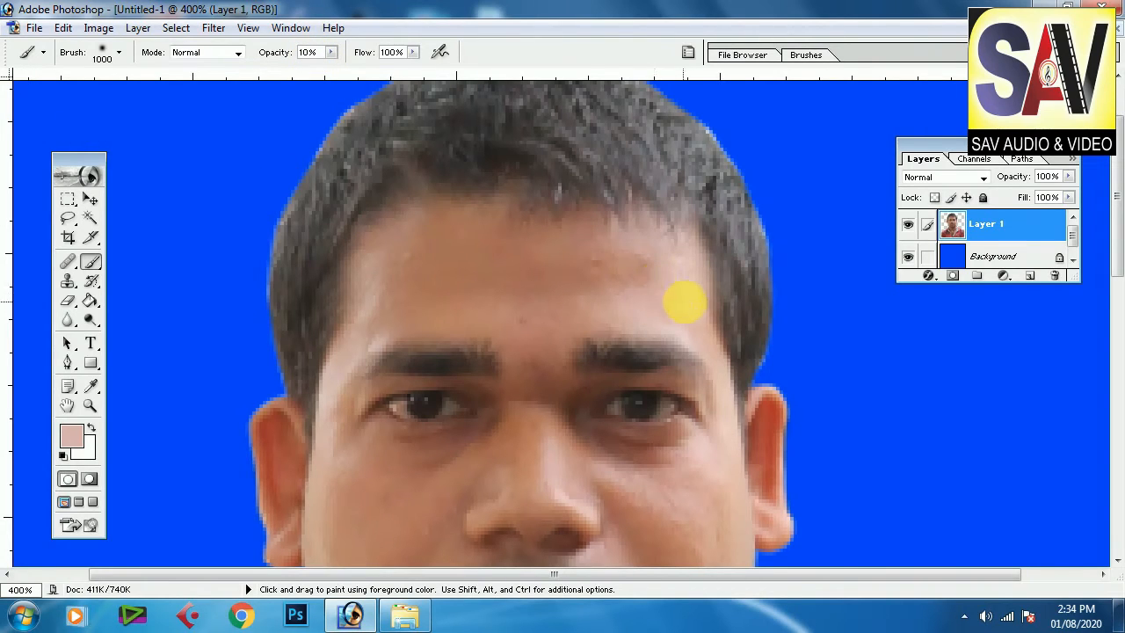
{"action": "right_click", "coordinate": [598, 281]}
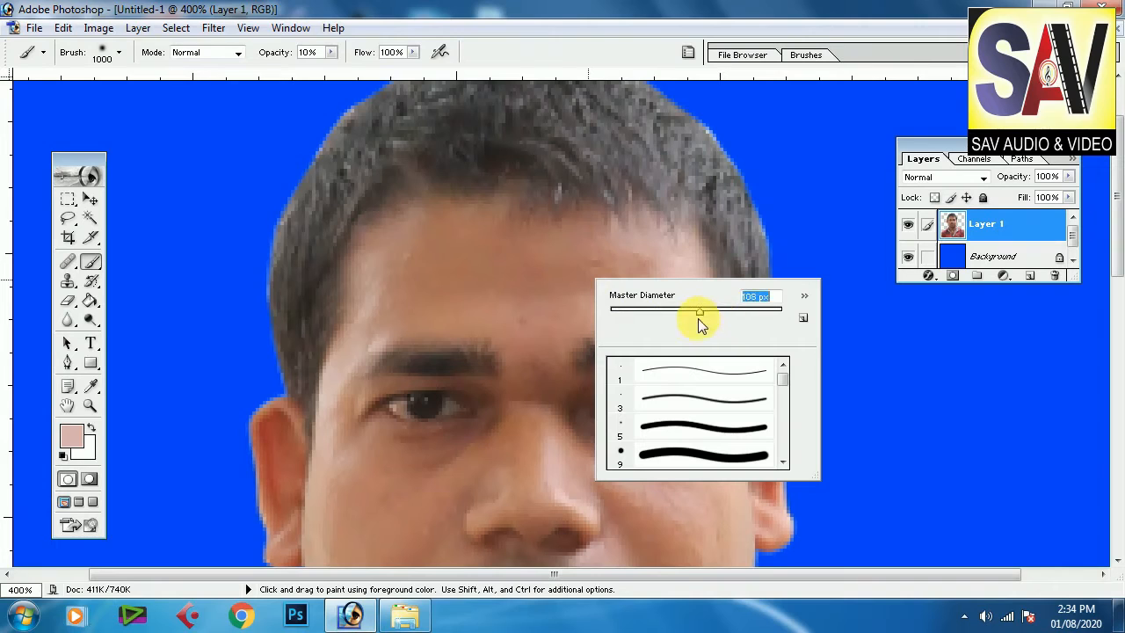
{"action": "left_click_drag", "start_coordinate": [657, 316], "coordinate": [638, 322]}
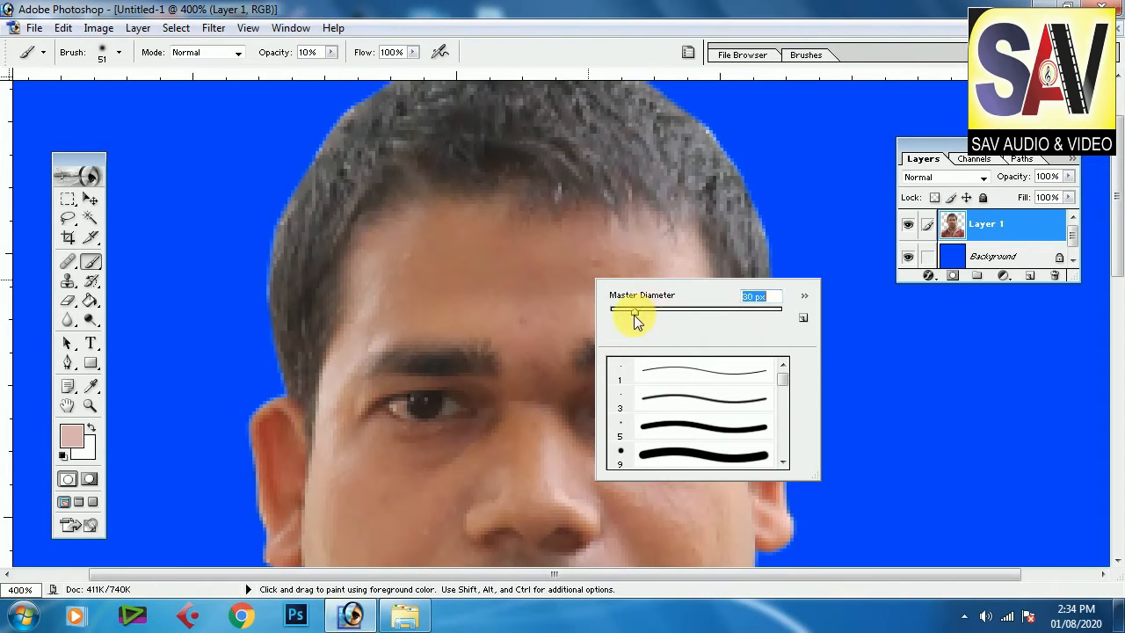
{"action": "left_click", "coordinate": [488, 297]}
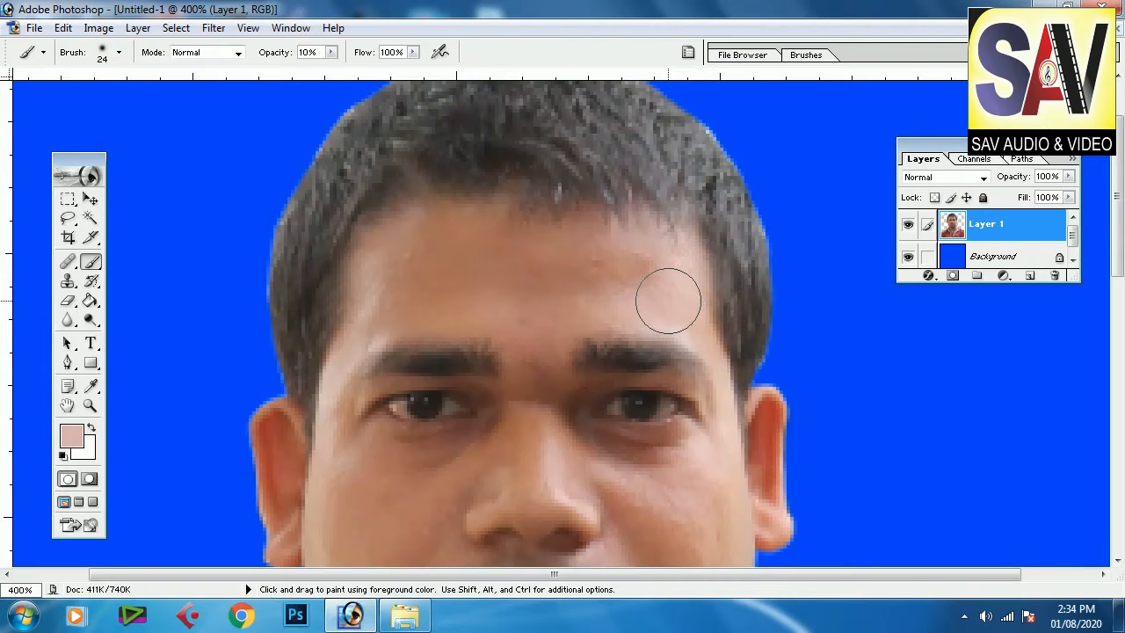
Step: Enlarge the brush to 30 px and paint soft skin-tone strokes across the forehead
{"action": "key", "text": "ctrl+plus"}
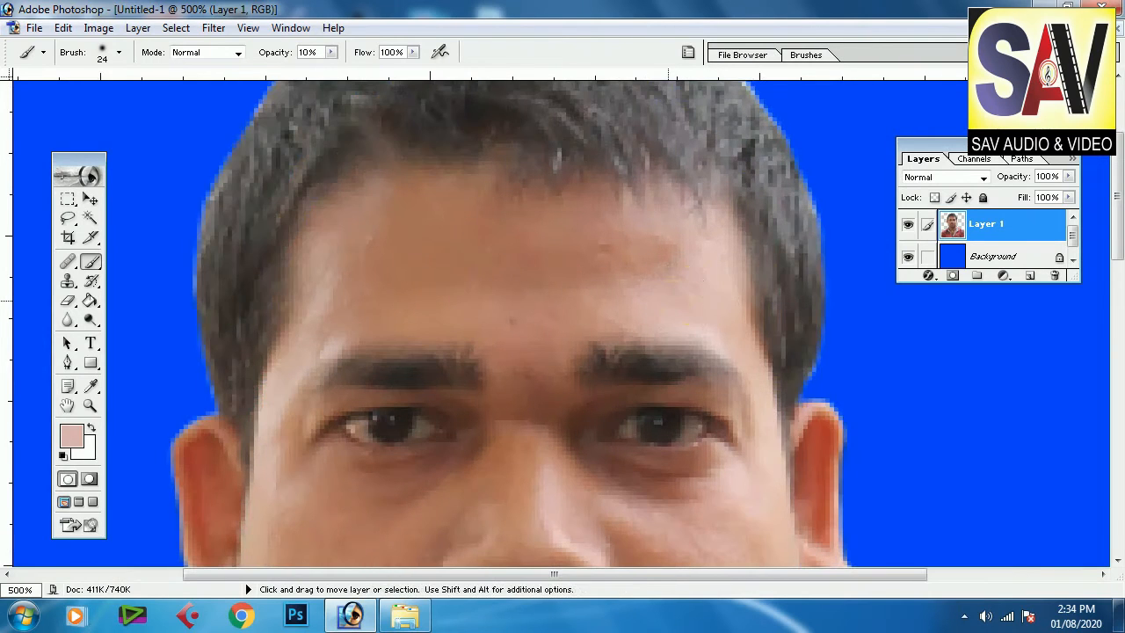
{"action": "scroll", "coordinate": [668, 300], "scroll_direction": "up", "scroll_amount": 1}
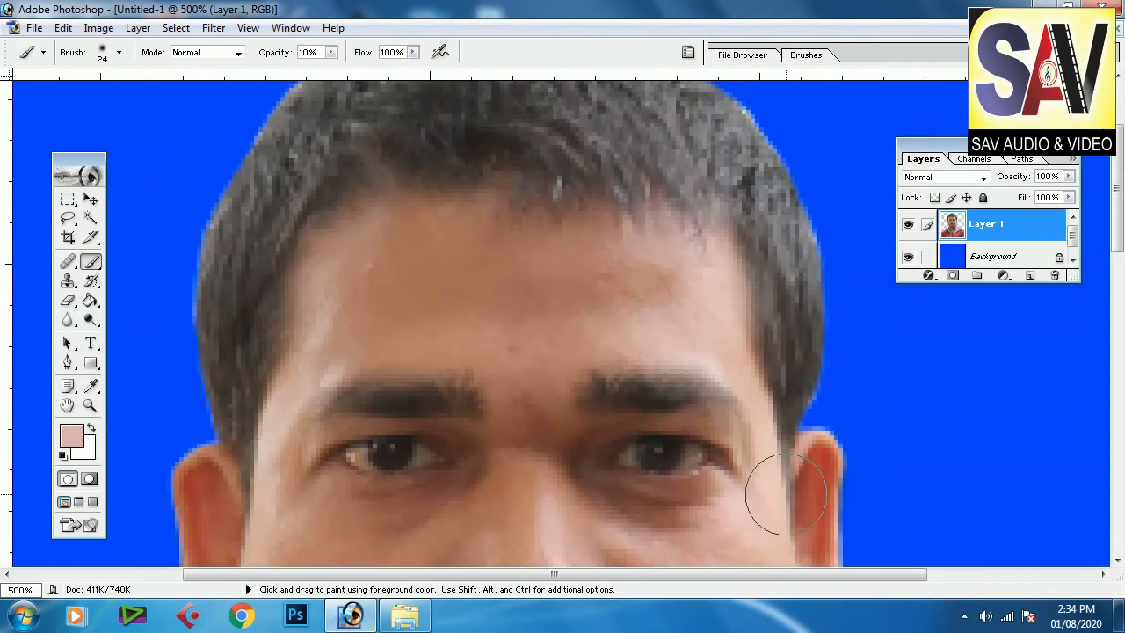
{"action": "left_click", "coordinate": [647, 281]}
{"action": "key", "text": "bracketright"}
{"action": "key", "text": "bracketleft"}
{"action": "mouse_move", "coordinate": [551, 288]}
{"action": "left_mouse_down"}
{"action": "mouse_move", "coordinate": [596, 277]}
{"action": "mouse_move", "coordinate": [650, 291]}
{"action": "mouse_move", "coordinate": [469, 242]}
{"action": "mouse_move", "coordinate": [407, 240]}
{"action": "left_mouse_up"}
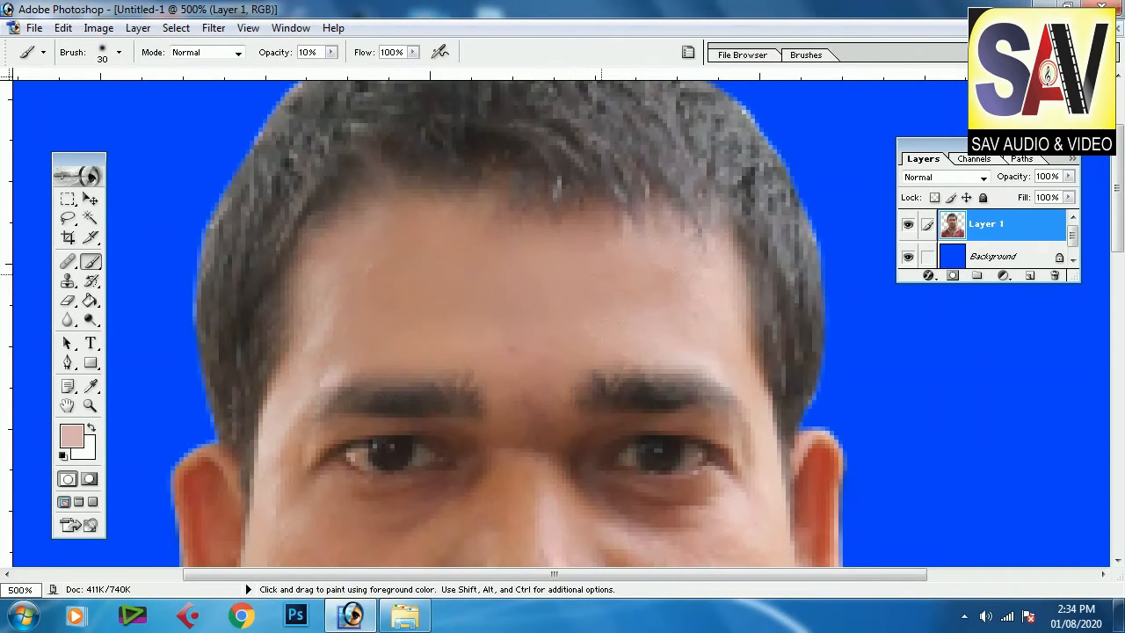
Step: Sample a darker skin tone near the left ear and brush it over the right cheek
{"action": "left_click", "coordinate": [92, 388]}
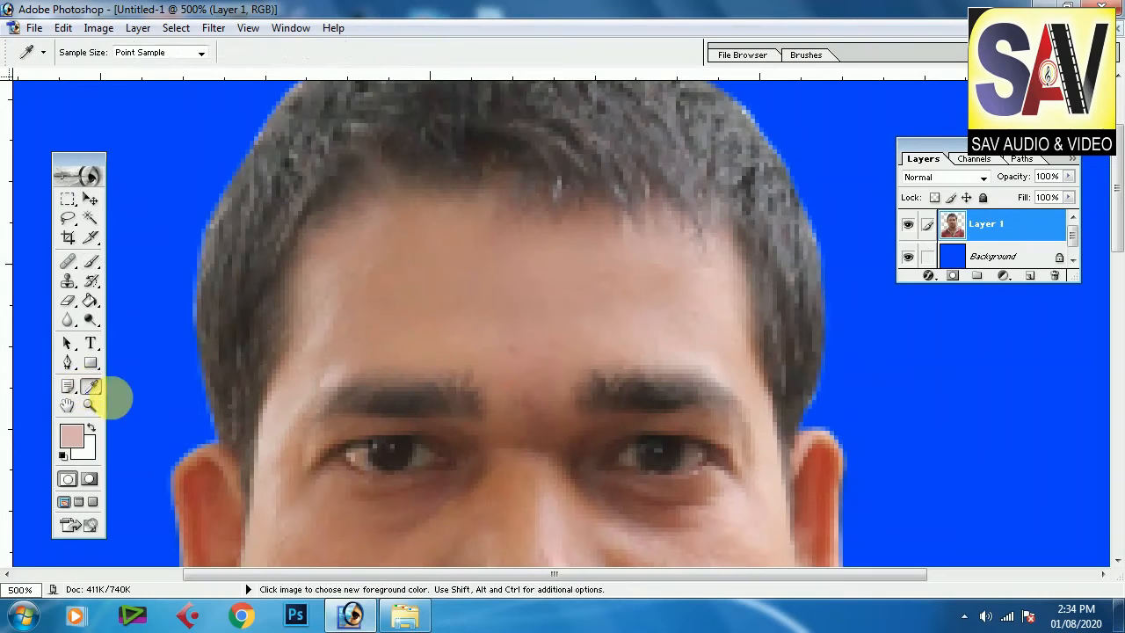
{"action": "scroll", "coordinate": [515, 394], "scroll_direction": "down", "scroll_amount": 3}
{"action": "left_click", "coordinate": [367, 499]}
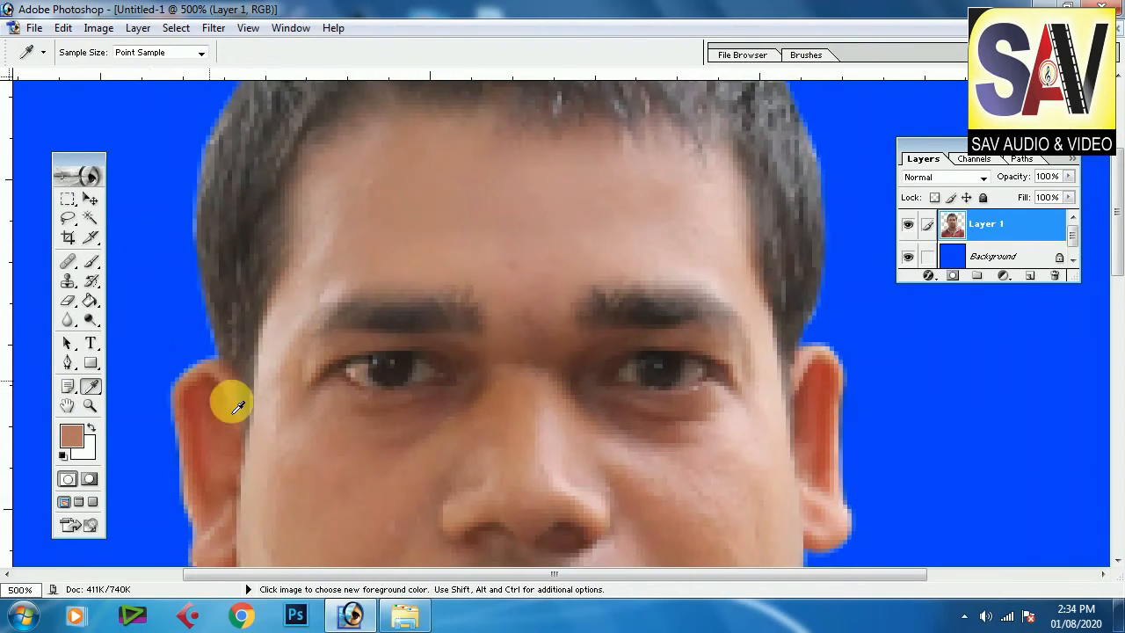
{"action": "left_click", "coordinate": [90, 261]}
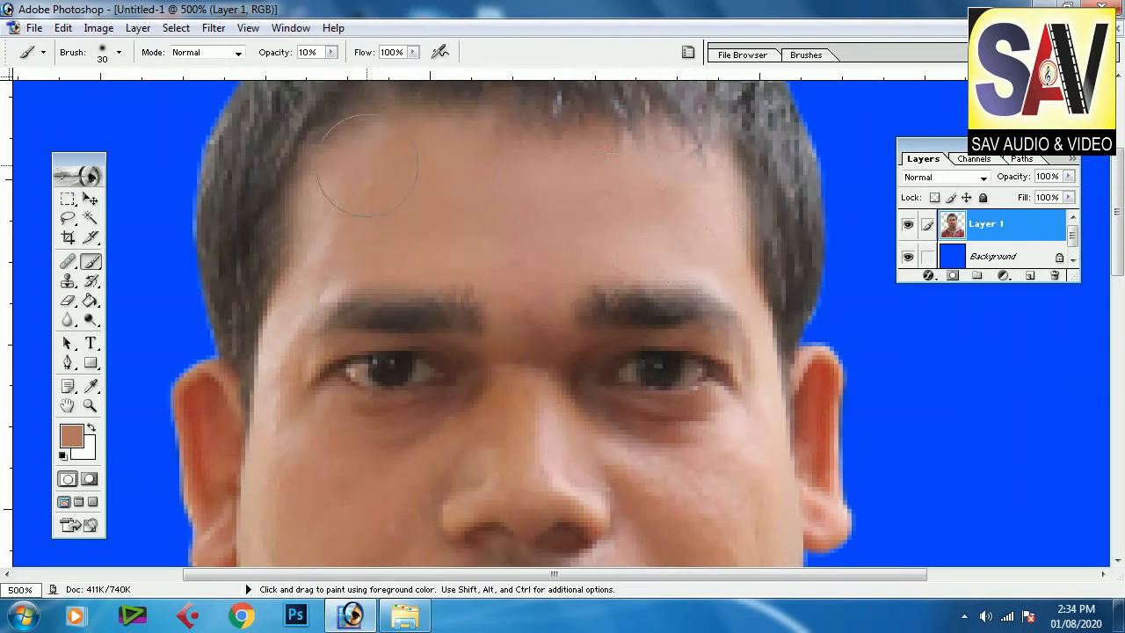
{"action": "scroll", "coordinate": [603, 326], "scroll_direction": "down", "scroll_amount": 1}
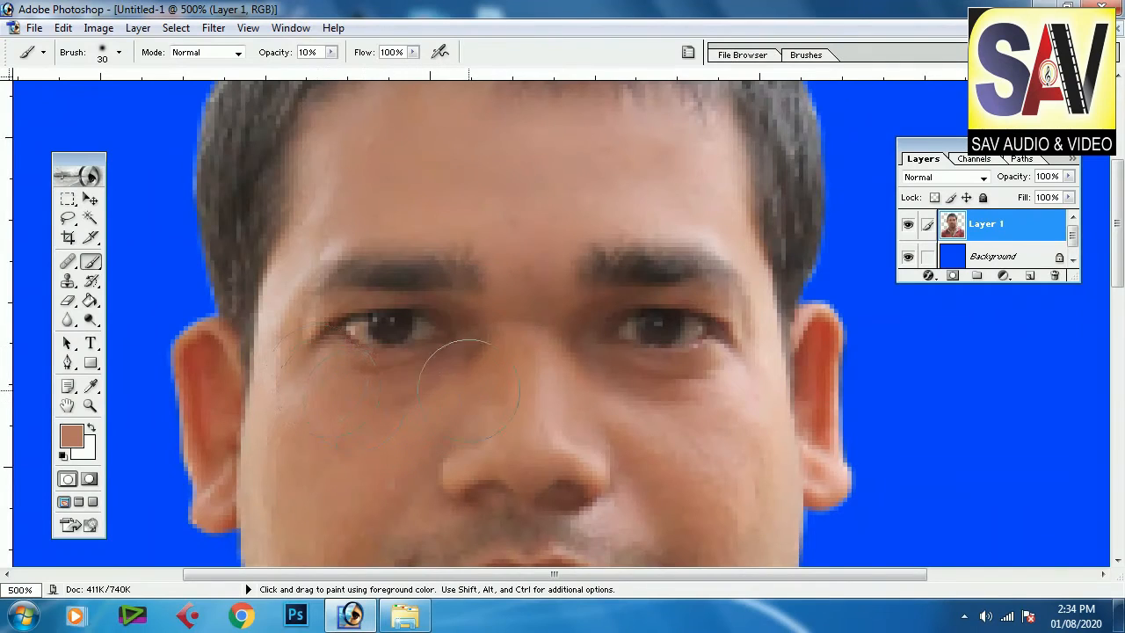
{"action": "scroll", "coordinate": [484, 406], "scroll_direction": "down", "scroll_amount": 6}
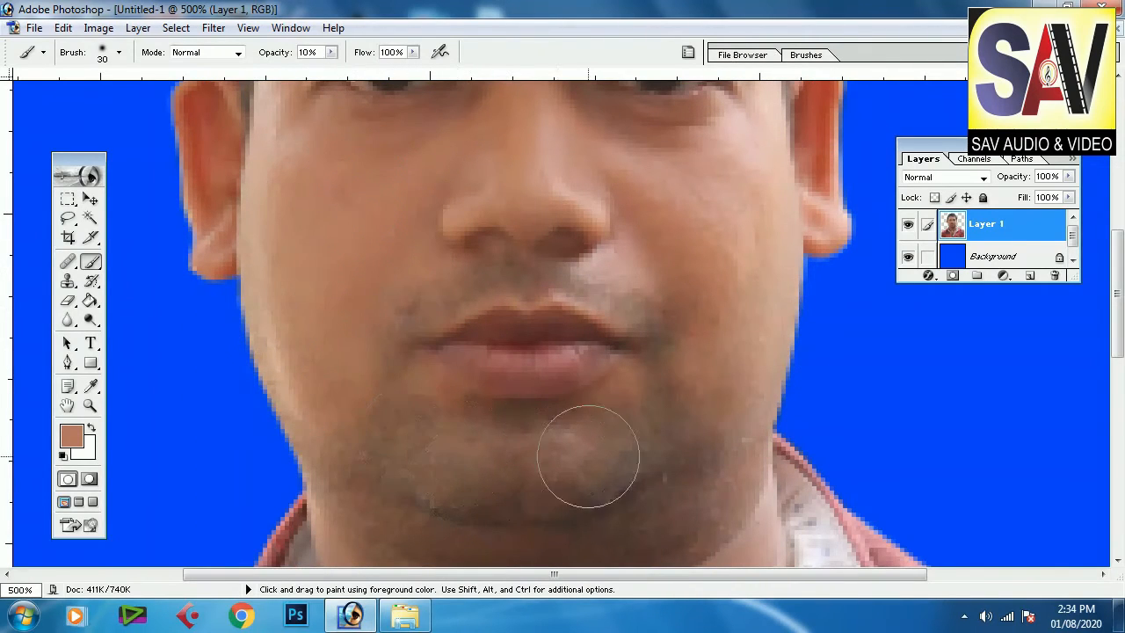
{"action": "mouse_move", "coordinate": [687, 392]}
{"action": "left_mouse_down"}
{"action": "mouse_move", "coordinate": [710, 375]}
{"action": "mouse_move", "coordinate": [694, 273]}
{"action": "mouse_move", "coordinate": [717, 309]}
{"action": "mouse_move", "coordinate": [711, 277]}
{"action": "left_mouse_up"}
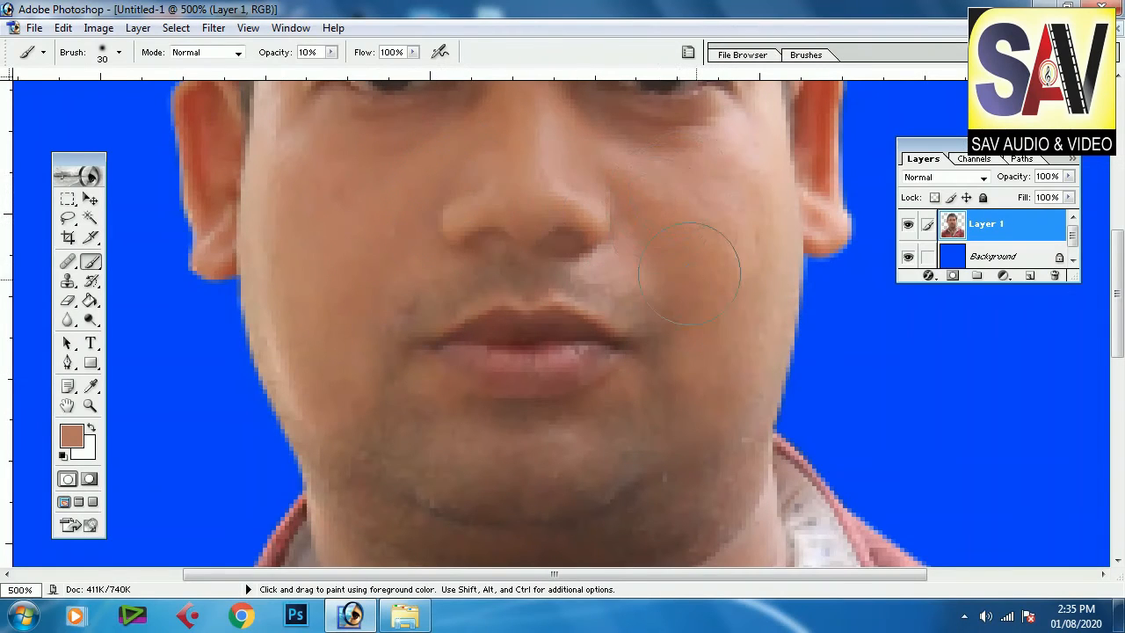
{"action": "scroll", "coordinate": [690, 272], "scroll_direction": "down", "scroll_amount": 5}
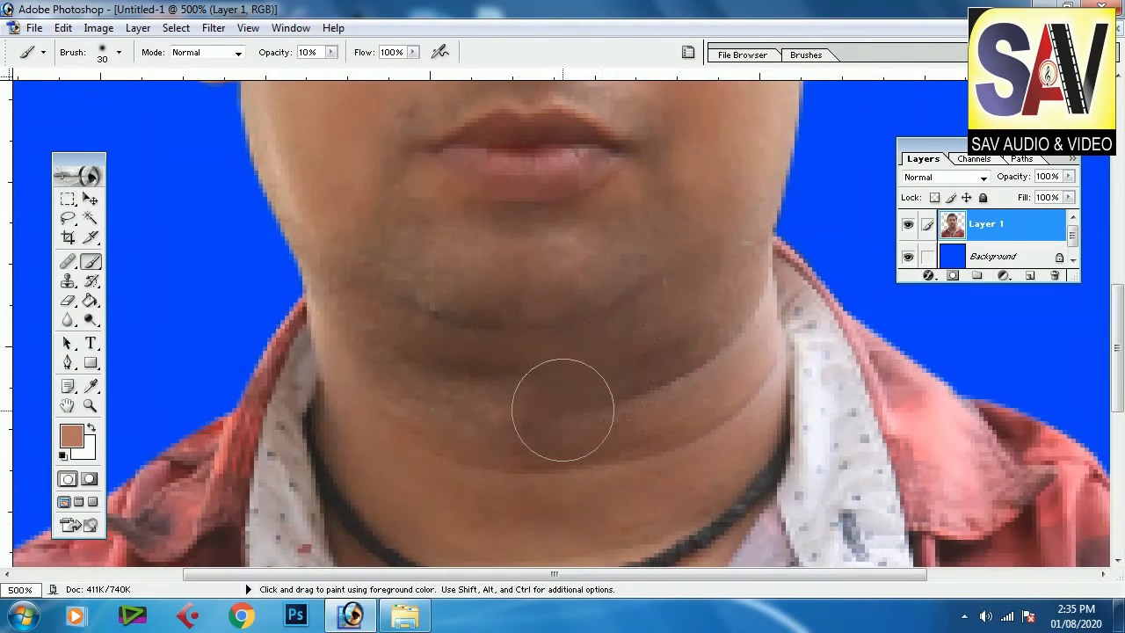
{"action": "scroll", "coordinate": [603, 340], "scroll_direction": "up", "scroll_amount": 4}
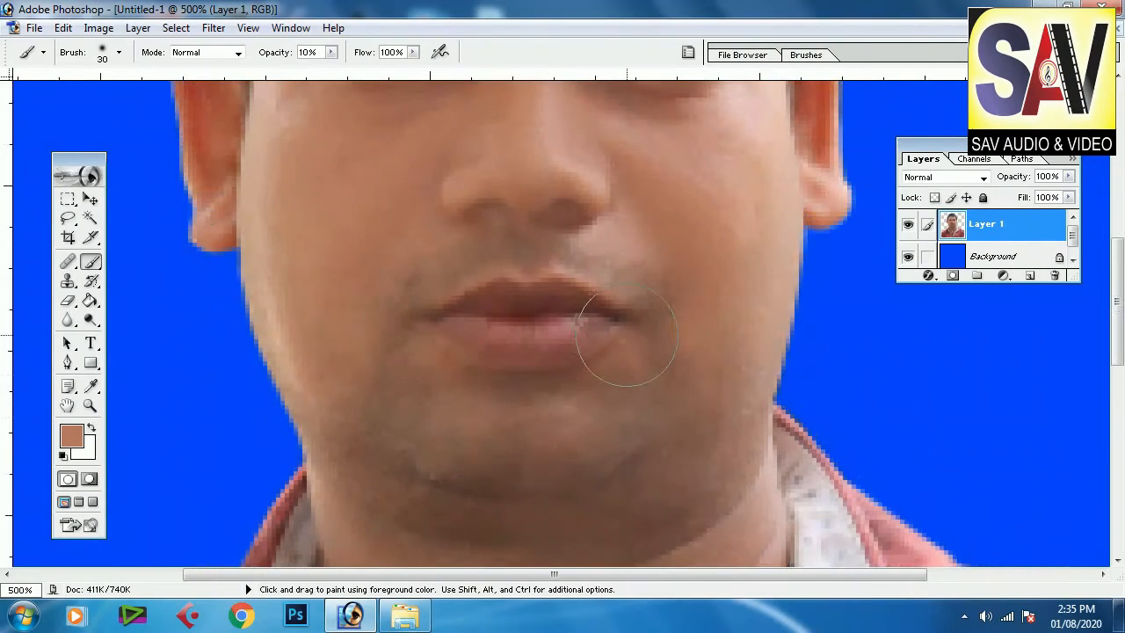
{"action": "scroll", "coordinate": [626, 336], "scroll_direction": "up", "scroll_amount": 4}
{"action": "scroll", "coordinate": [417, 412], "scroll_direction": "down", "scroll_amount": 1}
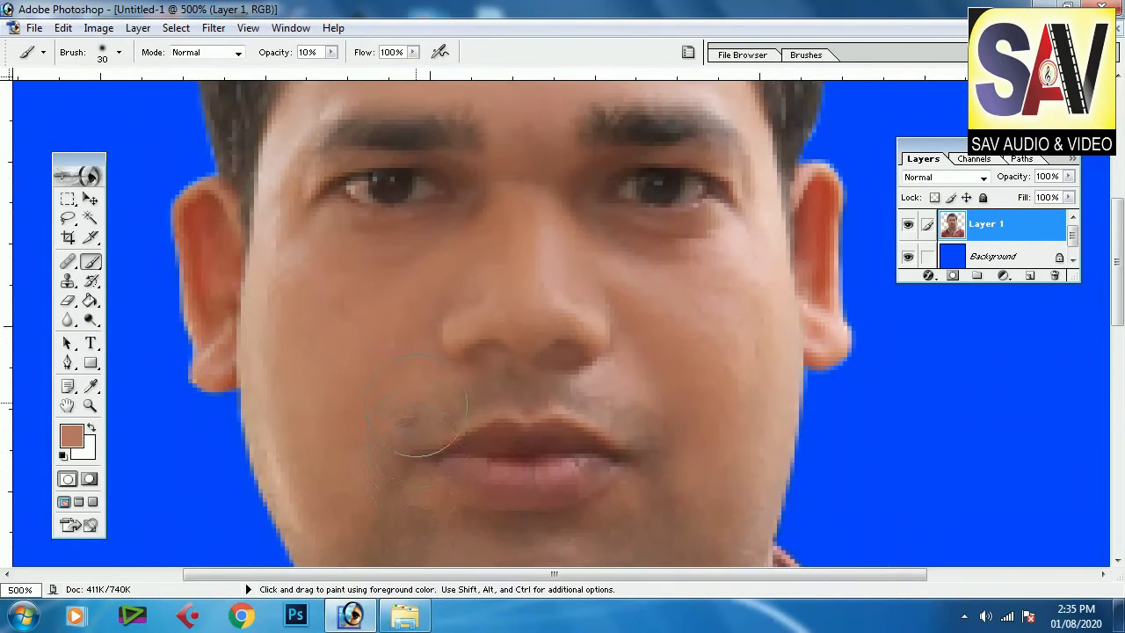
Step: Use the Patch tool to fix a blemish beside the mouth by patching it from clearer cheek skin
{"action": "left_click", "coordinate": [68, 261]}
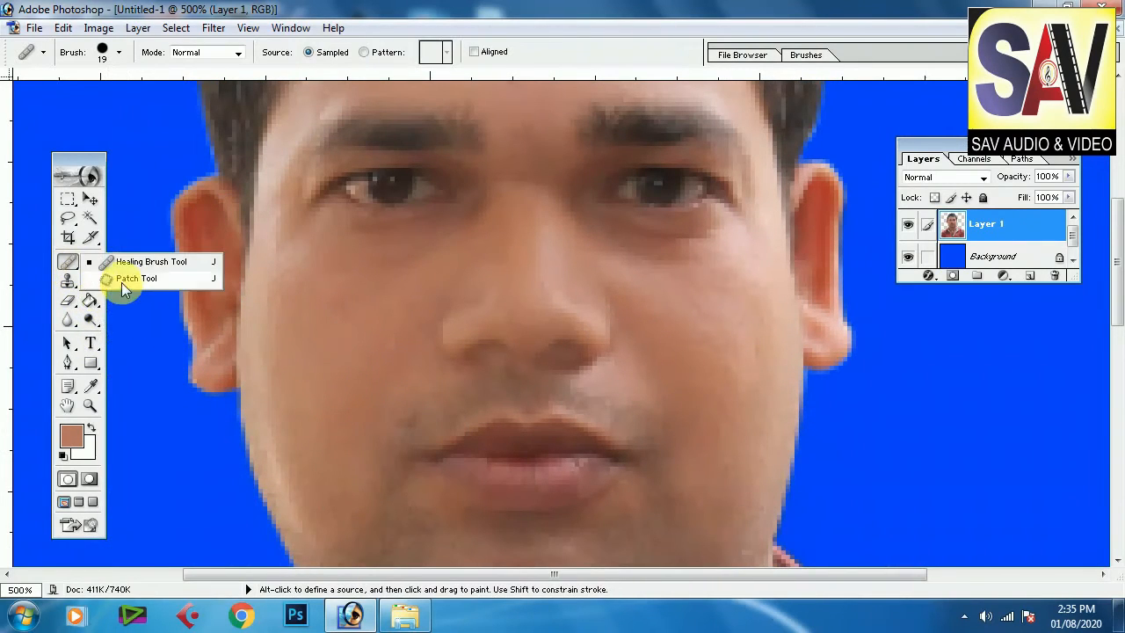
{"action": "left_click", "coordinate": [121, 281]}
{"action": "mouse_move", "coordinate": [389, 427]}
{"action": "left_mouse_down"}
{"action": "mouse_move", "coordinate": [432, 430]}
{"action": "mouse_move", "coordinate": [435, 398]}
{"action": "mouse_move", "coordinate": [407, 410]}
{"action": "left_mouse_up"}
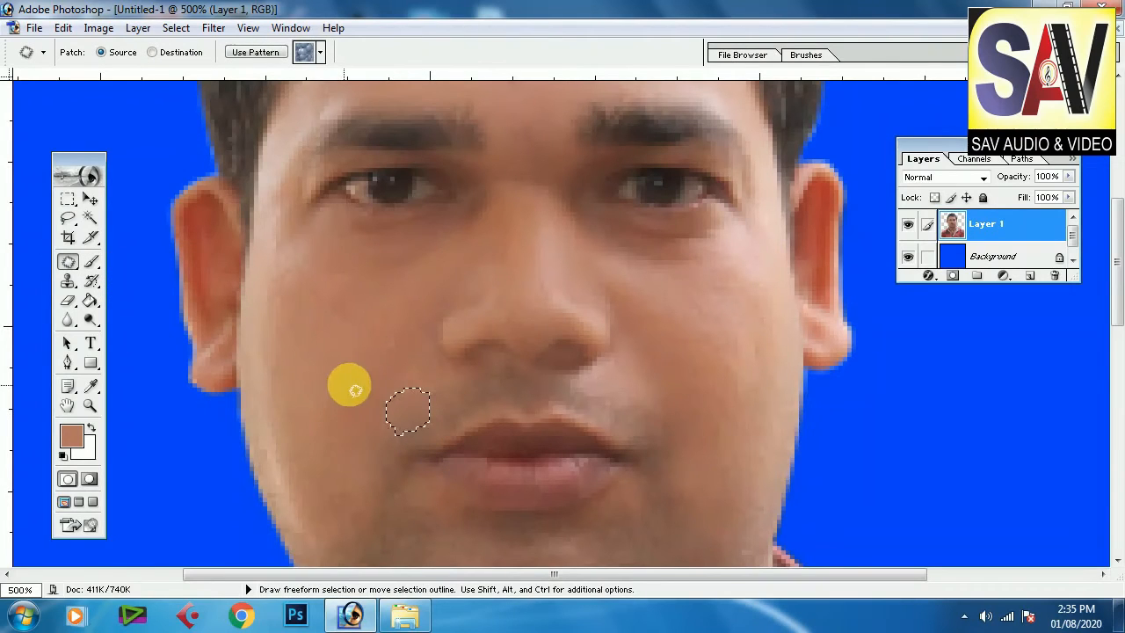
{"action": "mouse_move", "coordinate": [372, 344]}
{"action": "left_mouse_down"}
{"action": "mouse_move", "coordinate": [407, 343]}
{"action": "mouse_move", "coordinate": [376, 318]}
{"action": "mouse_move", "coordinate": [357, 389]}
{"action": "mouse_move", "coordinate": [337, 404]}
{"action": "left_mouse_up"}
{"action": "key", "text": "ctrl+d"}
Step: Patch several more spots around the nose, cheeks and forehead with clean nearby skin
{"action": "scroll", "coordinate": [510, 330], "scroll_direction": "up", "scroll_amount": 5}
{"action": "mouse_move", "coordinate": [485, 369]}
{"action": "left_mouse_down"}
{"action": "mouse_move", "coordinate": [540, 359]}
{"action": "mouse_move", "coordinate": [490, 361]}
{"action": "left_mouse_up"}
{"action": "mouse_move", "coordinate": [506, 370]}
{"action": "left_mouse_down"}
{"action": "mouse_move", "coordinate": [607, 329]}
{"action": "mouse_move", "coordinate": [632, 307]}
{"action": "mouse_move", "coordinate": [600, 300]}
{"action": "mouse_move", "coordinate": [551, 320]}
{"action": "left_mouse_up"}
{"action": "key", "text": "ctrl+d"}
{"action": "key", "text": "ctrl+d"}
{"action": "mouse_move", "coordinate": [352, 316]}
{"action": "left_mouse_down"}
{"action": "mouse_move", "coordinate": [410, 286]}
{"action": "mouse_move", "coordinate": [367, 294]}
{"action": "mouse_move", "coordinate": [385, 330]}
{"action": "left_mouse_up"}
{"action": "key", "text": "ctrl+d"}
{"action": "mouse_move", "coordinate": [551, 225]}
{"action": "left_mouse_down"}
{"action": "mouse_move", "coordinate": [582, 237]}
{"action": "mouse_move", "coordinate": [579, 204]}
{"action": "mouse_move", "coordinate": [550, 219]}
{"action": "left_mouse_up"}
{"action": "left_click_drag", "start_coordinate": [559, 223], "coordinate": [623, 189]}
{"action": "key", "text": "ctrl+d"}
{"action": "scroll", "coordinate": [626, 195], "scroll_direction": "down", "scroll_amount": 5}
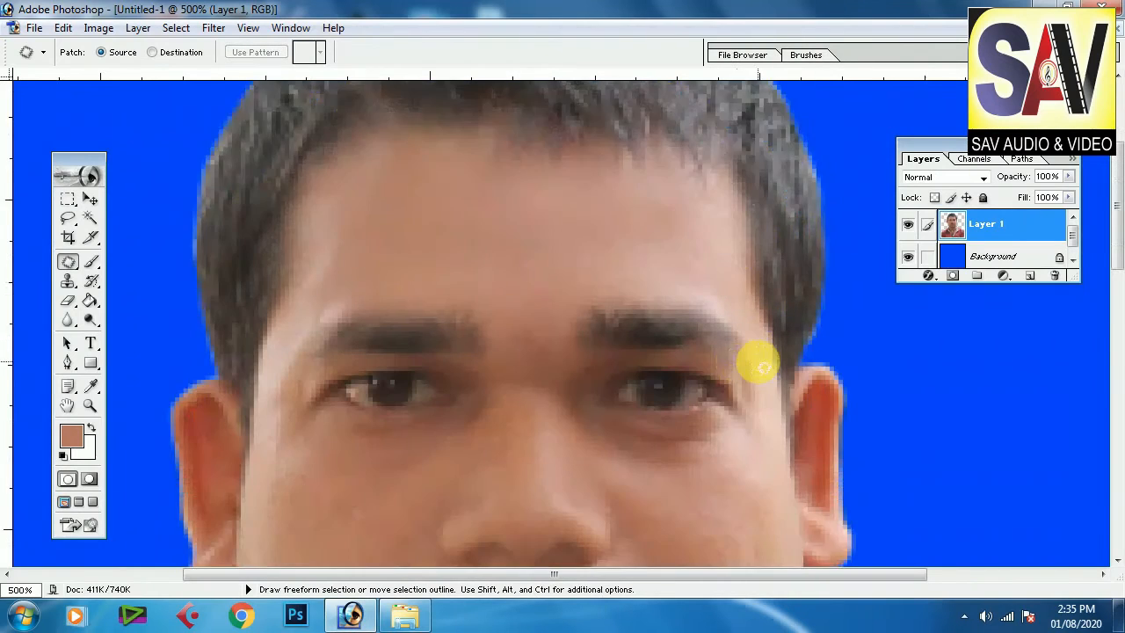
{"action": "scroll", "coordinate": [756, 427], "scroll_direction": "down", "scroll_amount": 6}
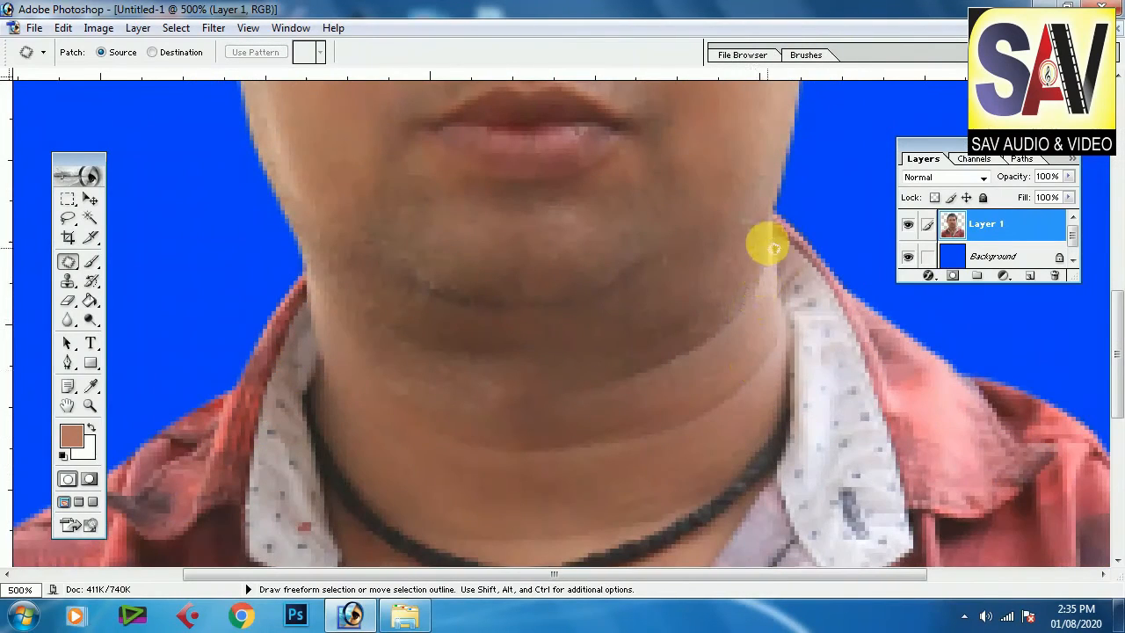
{"action": "key", "text": "ctrl+minus"}
{"action": "key", "text": "ctrl+minus"}
{"action": "key", "text": "ctrl+minus"}
{"action": "key", "text": "ctrl+minus"}
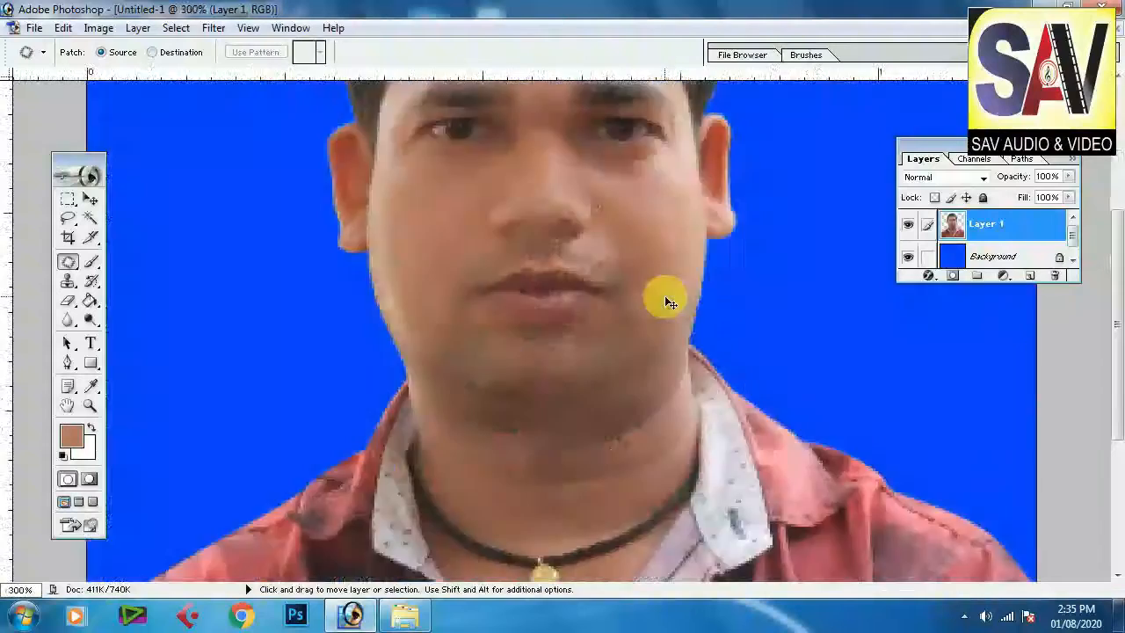
{"action": "scroll", "coordinate": [587, 396], "scroll_direction": "up", "scroll_amount": 1}
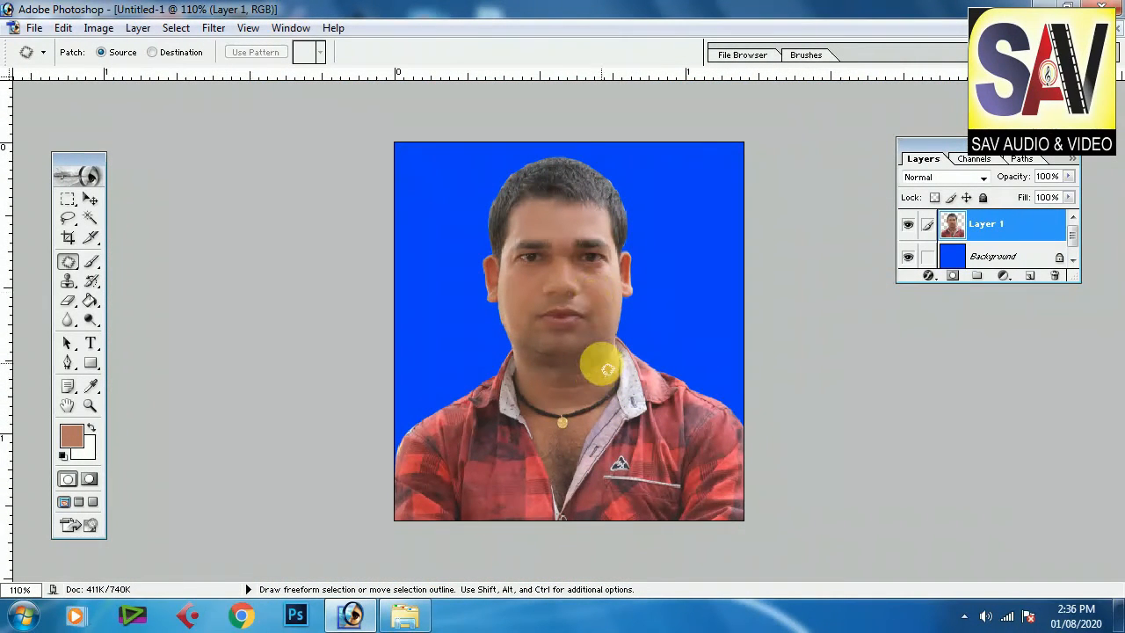
{"action": "key", "text": "i"}
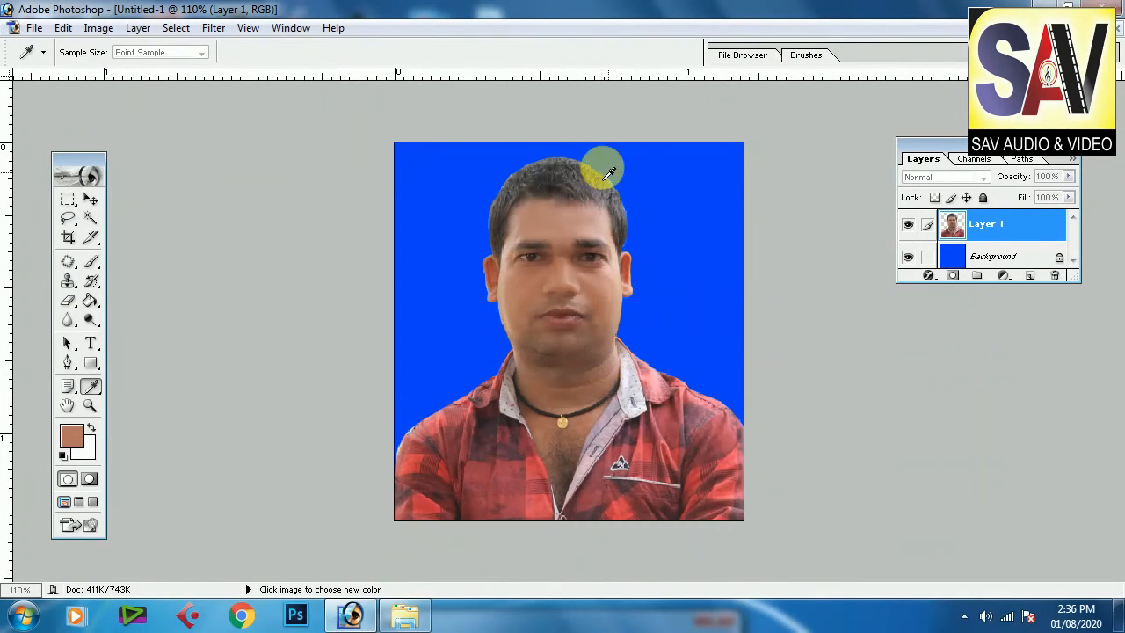
{"action": "left_click", "coordinate": [352, 616]}
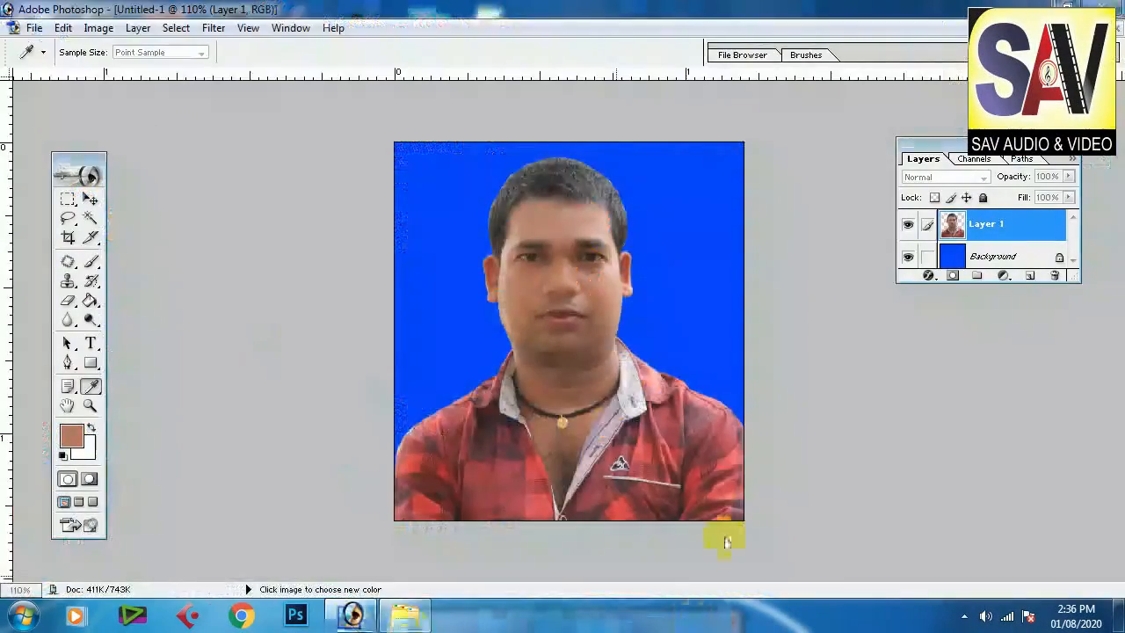
{"action": "left_click", "coordinate": [380, 334]}
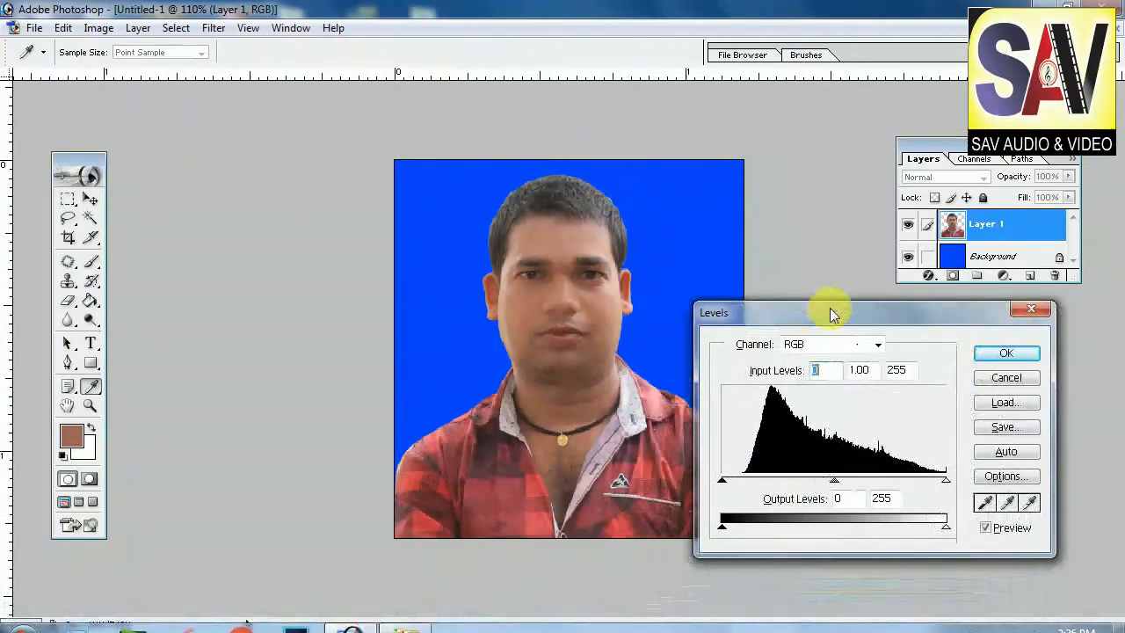
{"action": "left_click", "coordinate": [1010, 346]}
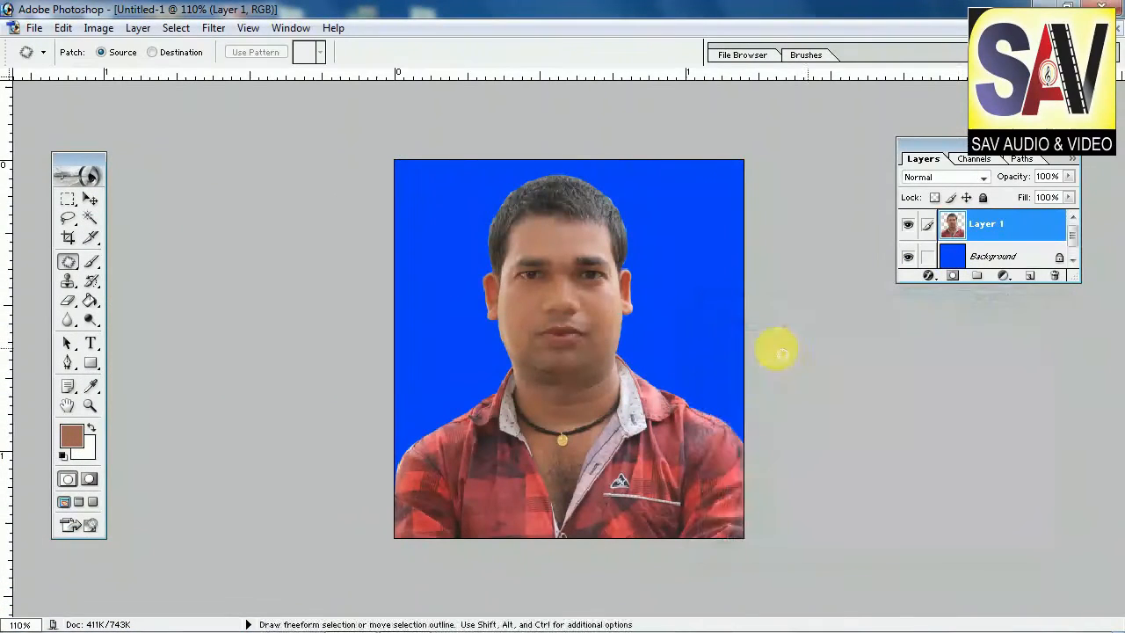
Step: Apply Levels with the black input level raised to 20 and the white point pulled in slightly
{"action": "left_click", "coordinate": [91, 200]}
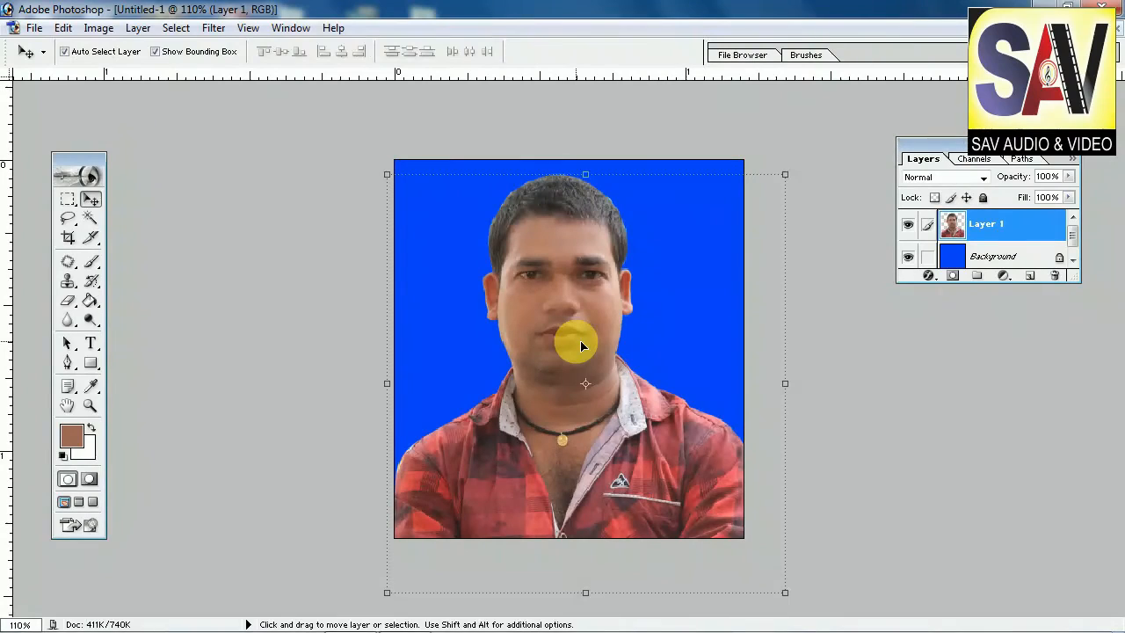
{"action": "key", "text": "ctrl+l"}
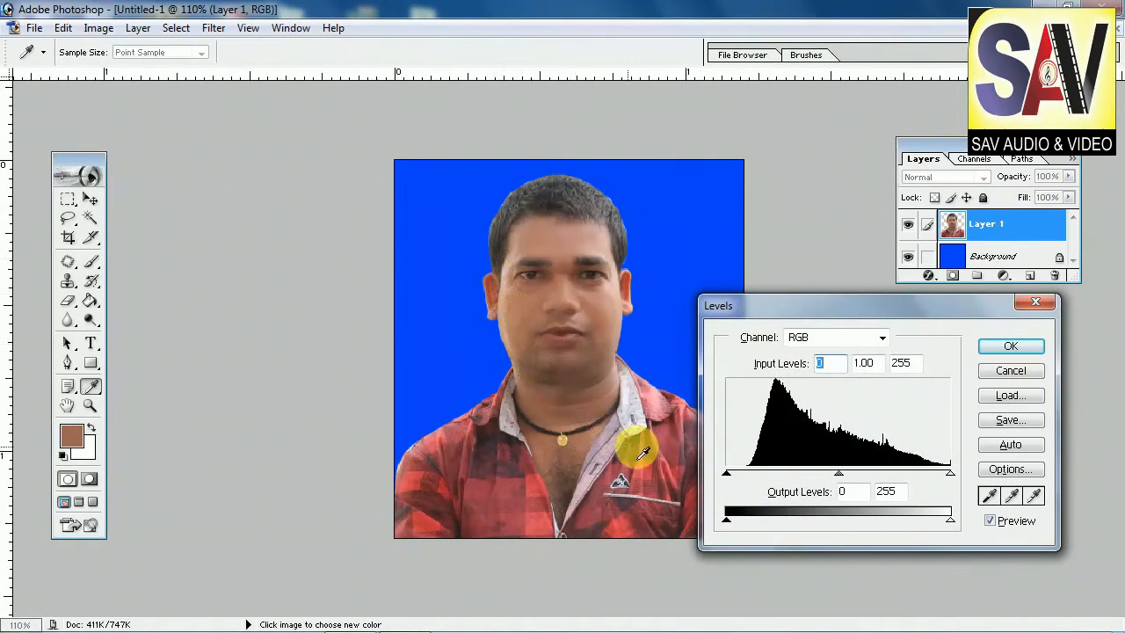
{"action": "left_click_drag", "start_coordinate": [728, 477], "coordinate": [742, 478]}
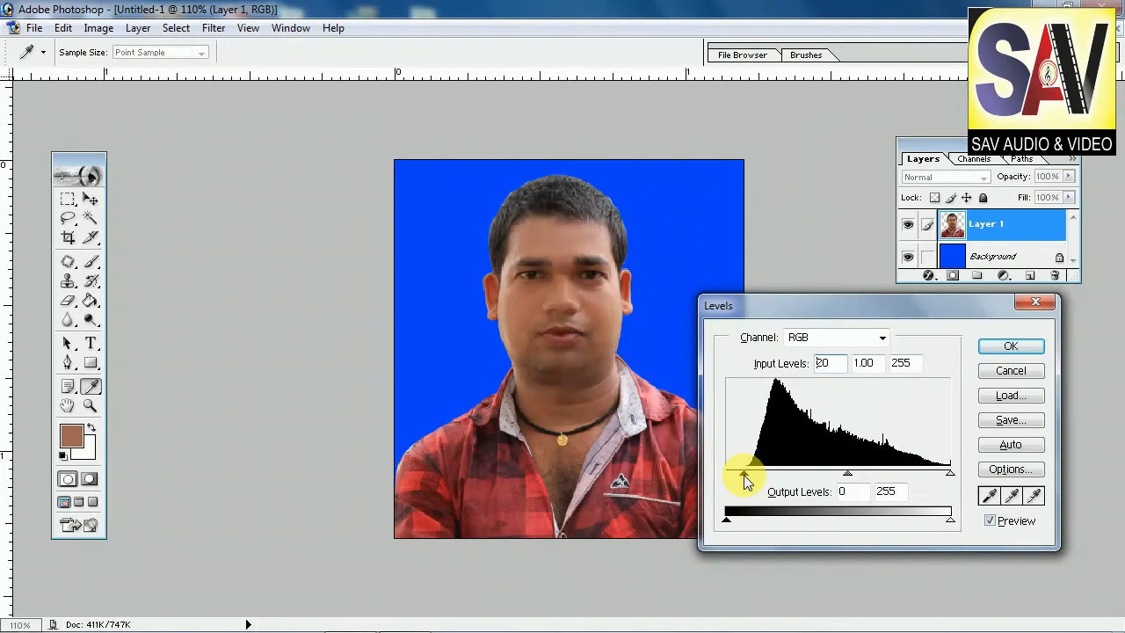
{"action": "left_click_drag", "start_coordinate": [951, 473], "coordinate": [929, 465]}
{"action": "left_click", "coordinate": [1011, 347]}
Step: Darken the hair with the Burn tool using a 40 px brush, lowering exposure to 28% for a second pass
{"action": "key", "text": "v"}
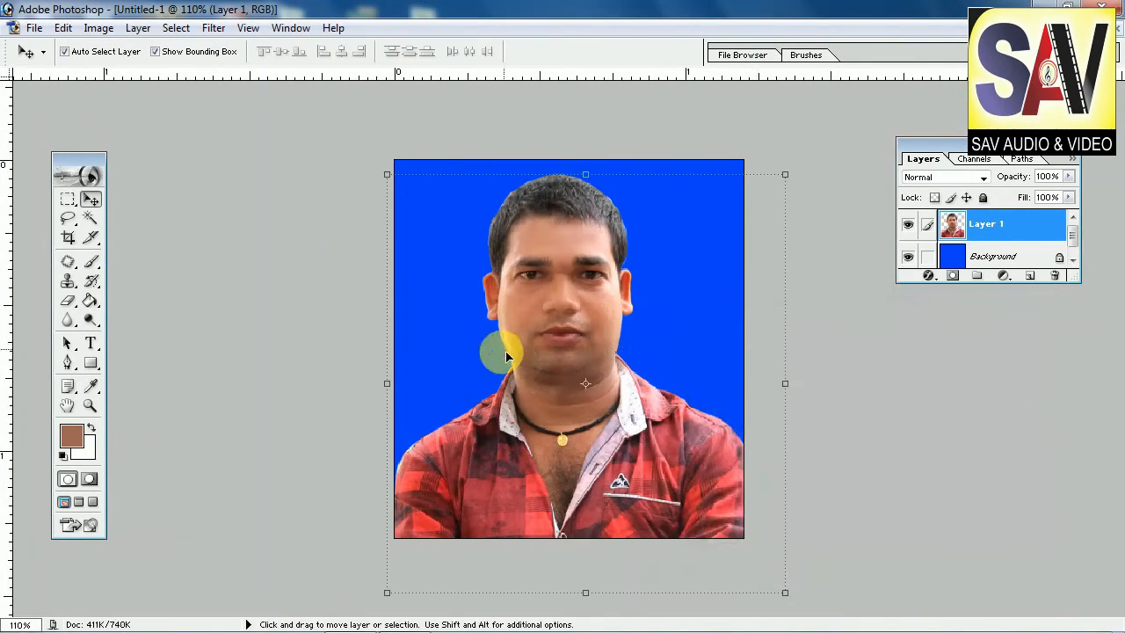
{"action": "key", "text": "ctrl+plus"}
{"action": "key", "text": "ctrl+plus"}
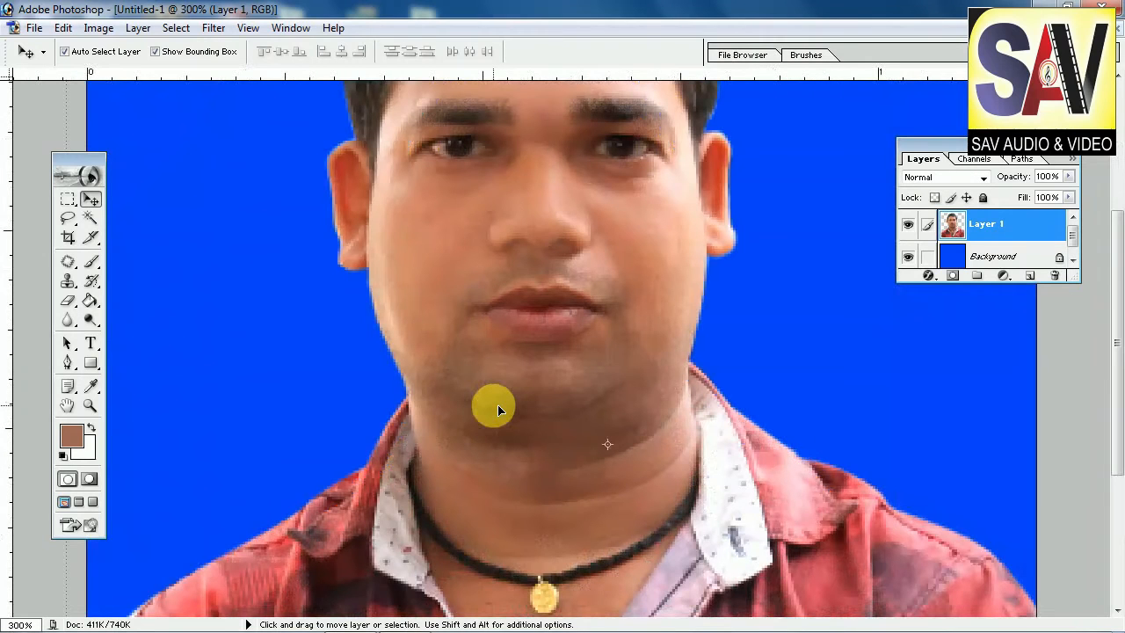
{"action": "scroll", "coordinate": [498, 405], "scroll_direction": "up", "scroll_amount": 5}
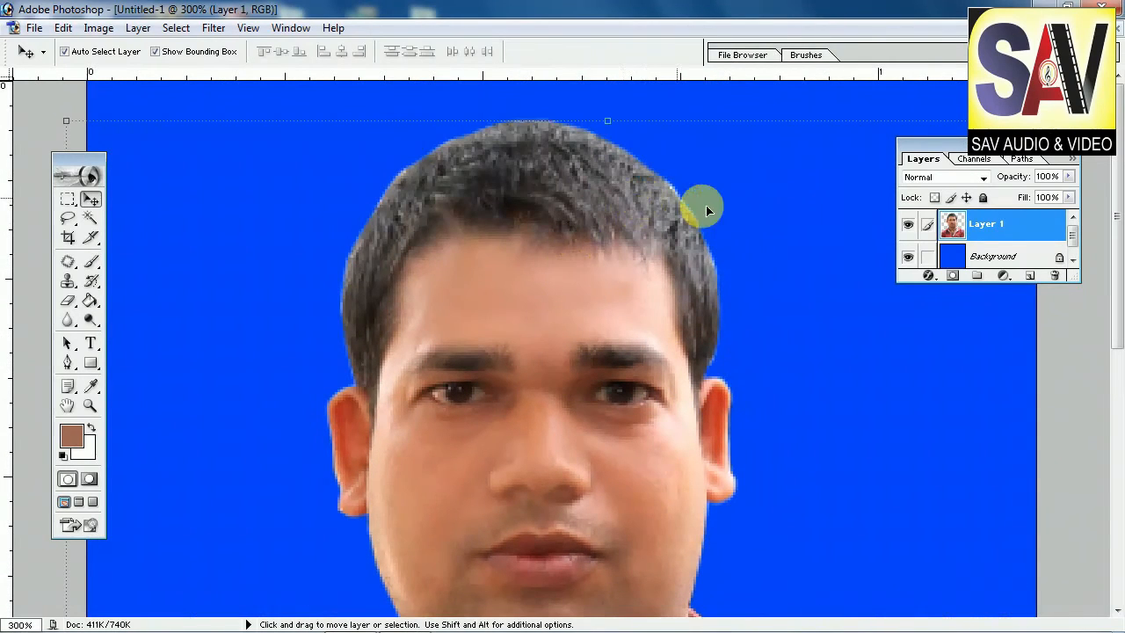
{"action": "mouse_move", "coordinate": [90, 319]}
{"action": "left_mouse_down"}
{"action": "mouse_move", "coordinate": [123, 342]}
{"action": "mouse_move", "coordinate": [157, 338]}
{"action": "mouse_move", "coordinate": [128, 349]}
{"action": "mouse_move", "coordinate": [147, 341]}
{"action": "left_mouse_up"}
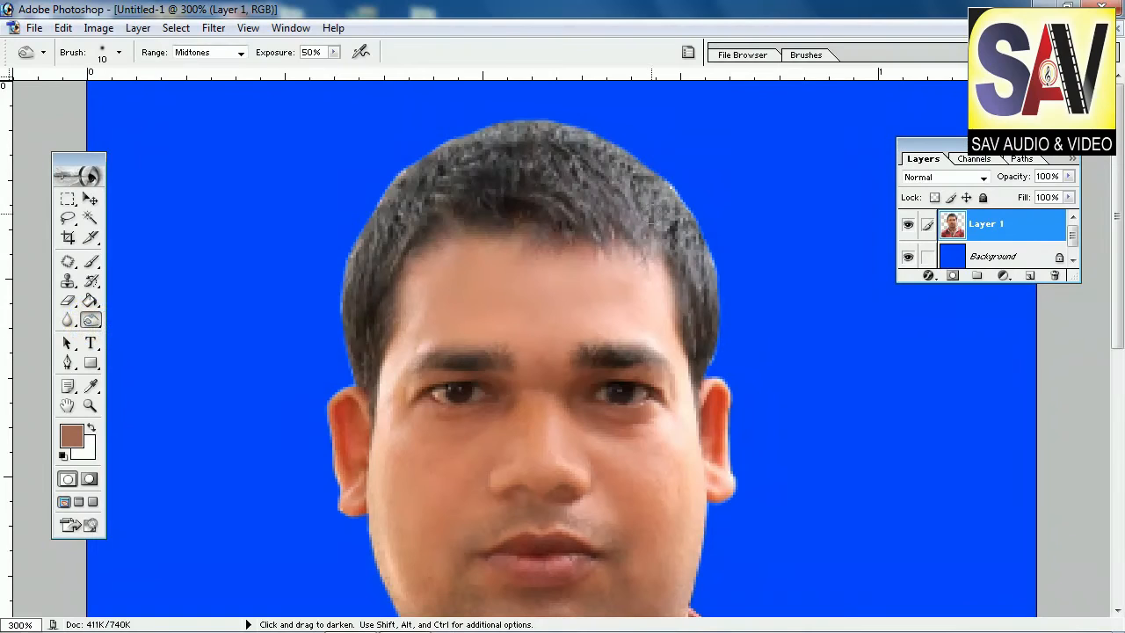
{"action": "key", "text": "bracketright"}
{"action": "key", "text": "bracketright"}
{"action": "key", "text": "bracketleft"}
{"action": "key", "text": "bracketright"}
{"action": "mouse_move", "coordinate": [720, 246]}
{"action": "left_mouse_down"}
{"action": "mouse_move", "coordinate": [716, 336]}
{"action": "mouse_move", "coordinate": [699, 230]}
{"action": "mouse_move", "coordinate": [625, 172]}
{"action": "mouse_move", "coordinate": [670, 201]}
{"action": "mouse_move", "coordinate": [634, 203]}
{"action": "mouse_move", "coordinate": [719, 269]}
{"action": "mouse_move", "coordinate": [672, 206]}
{"action": "mouse_move", "coordinate": [583, 144]}
{"action": "mouse_move", "coordinate": [499, 119]}
{"action": "mouse_move", "coordinate": [435, 143]}
{"action": "left_mouse_up"}
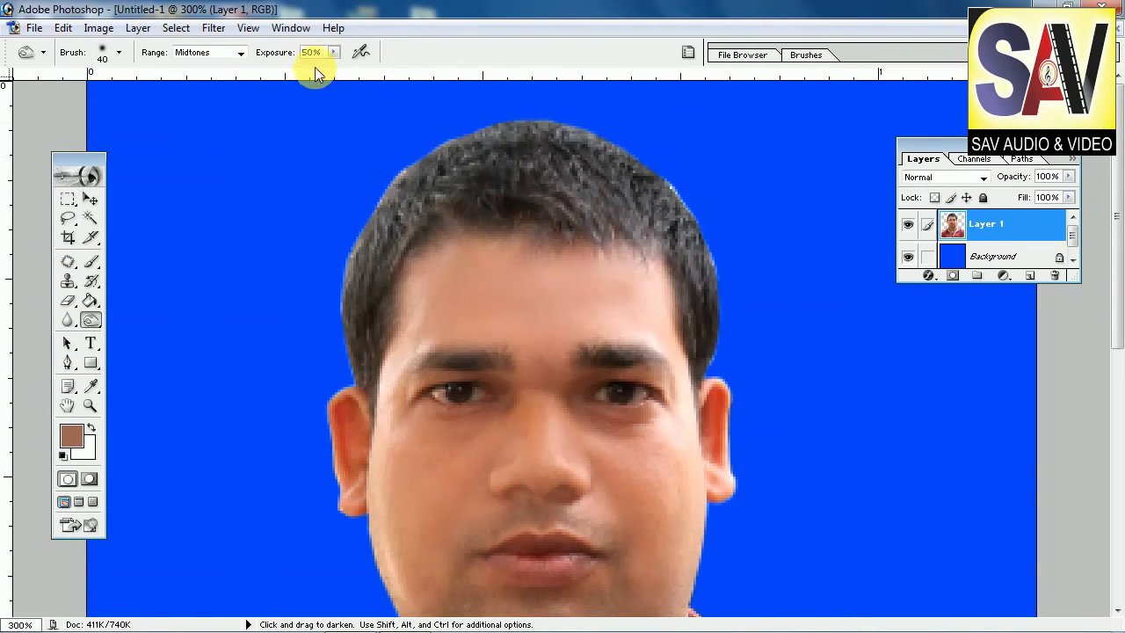
{"action": "left_click_drag", "start_coordinate": [332, 70], "coordinate": [314, 70]}
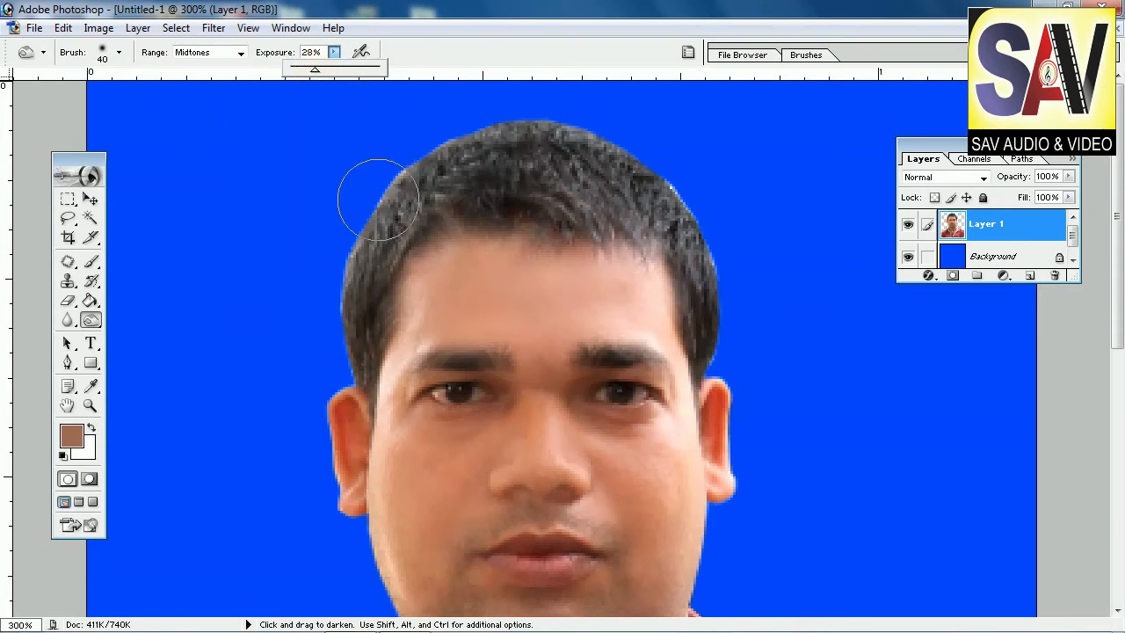
{"action": "mouse_move", "coordinate": [372, 208]}
{"action": "left_mouse_down"}
{"action": "mouse_move", "coordinate": [316, 316]}
{"action": "mouse_move", "coordinate": [405, 225]}
{"action": "mouse_move", "coordinate": [398, 218]}
{"action": "mouse_move", "coordinate": [350, 341]}
{"action": "mouse_move", "coordinate": [343, 221]}
{"action": "mouse_move", "coordinate": [364, 155]}
{"action": "mouse_move", "coordinate": [626, 128]}
{"action": "mouse_move", "coordinate": [754, 284]}
{"action": "mouse_move", "coordinate": [765, 357]}
{"action": "mouse_move", "coordinate": [728, 307]}
{"action": "left_mouse_up"}
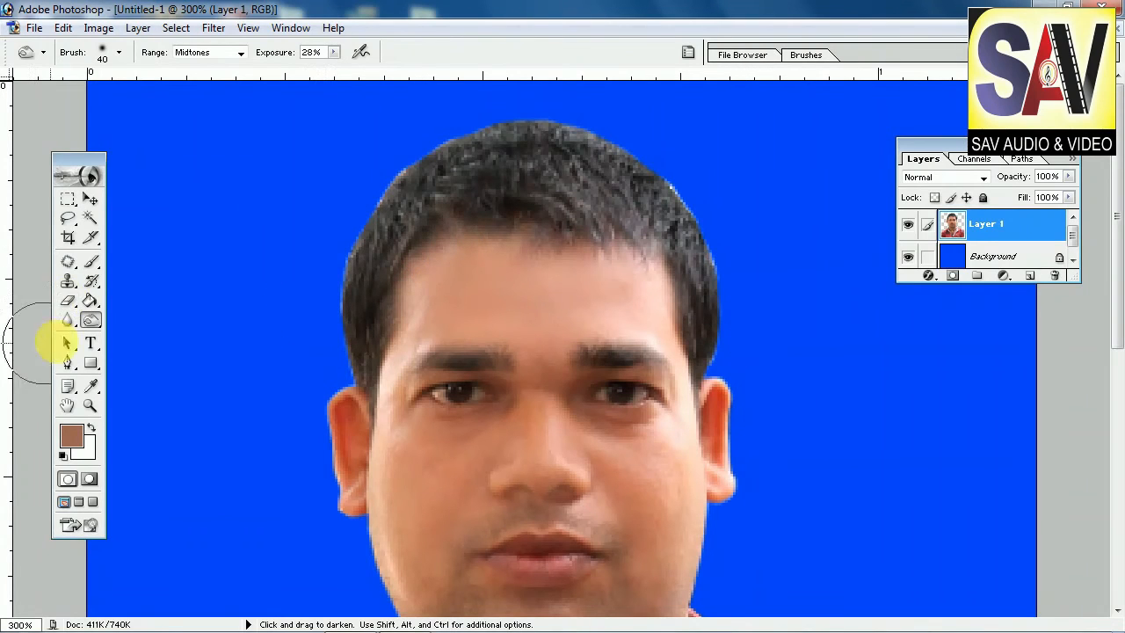
Step: Switch to the Eraser and reduce its brush diameter to 8 px
{"action": "left_click", "coordinate": [70, 301]}
{"action": "left_click", "coordinate": [69, 301]}
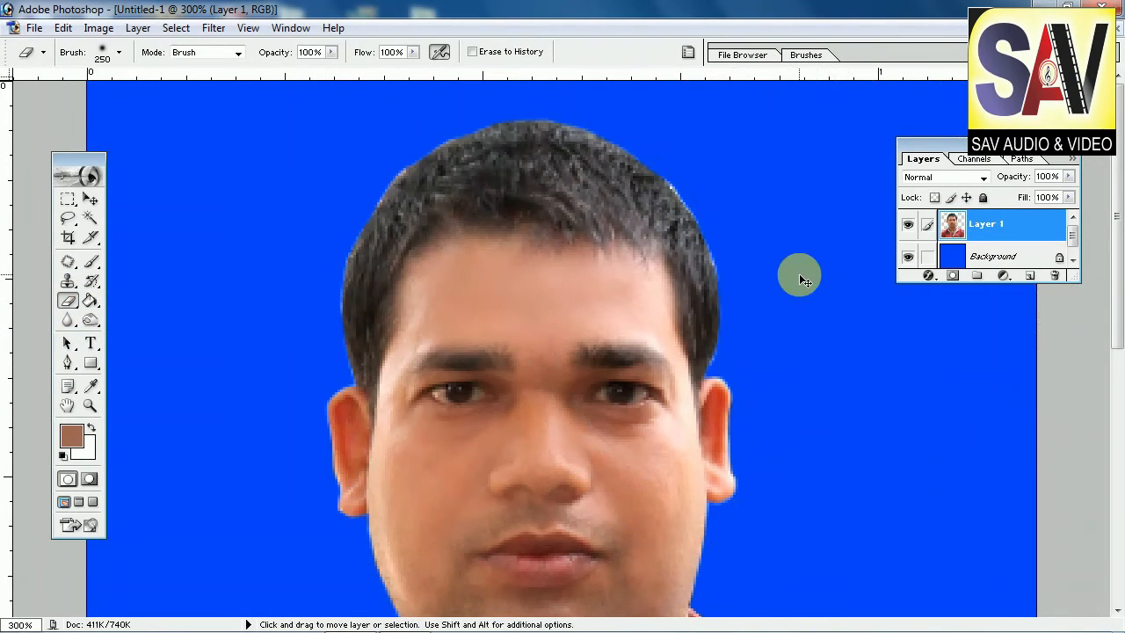
{"action": "key", "text": "ctrl+minus"}
{"action": "key", "text": "ctrl+plus"}
{"action": "key", "text": "ctrl+plus"}
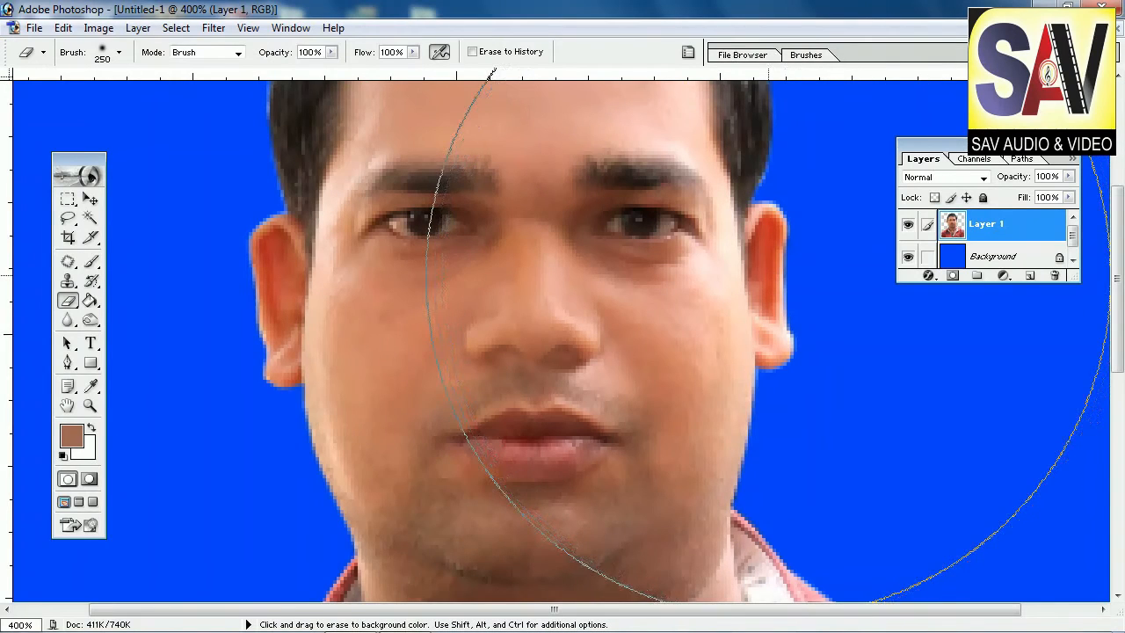
{"action": "scroll", "coordinate": [814, 237], "scroll_direction": "up", "scroll_amount": 3}
{"action": "key", "text": "bracketleft"}
{"action": "key", "text": "bracketleft"}
{"action": "key", "text": "bracketleft"}
{"action": "key", "text": "bracketleft"}
{"action": "key", "text": "bracketleft"}
{"action": "key", "text": "bracketleft"}
{"action": "key", "text": "bracketleft"}
{"action": "key", "text": "bracketleft"}
{"action": "key", "text": "bracketleft"}
{"action": "key", "text": "bracketleft"}
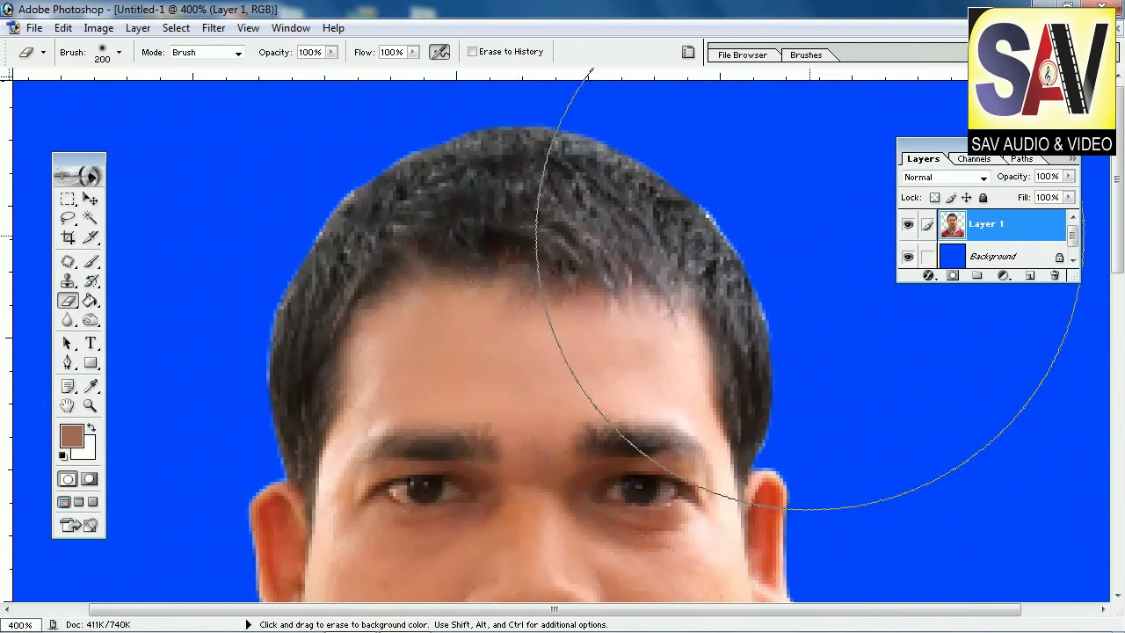
{"action": "key", "text": "bracketleft"}
{"action": "key", "text": "bracketleft"}
{"action": "key", "text": "bracketleft"}
{"action": "key", "text": "bracketleft"}
{"action": "key", "text": "bracketleft"}
{"action": "key", "text": "bracketleft"}
{"action": "key", "text": "bracketleft"}
{"action": "key", "text": "bracketleft"}
{"action": "key", "text": "bracketleft"}
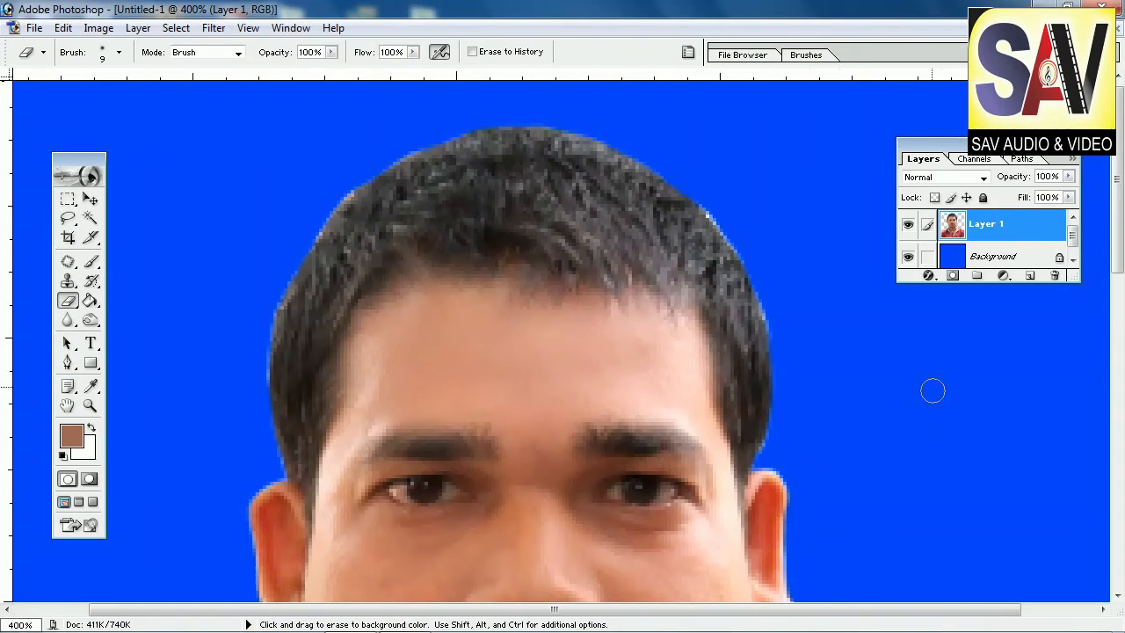
{"action": "right_click", "coordinate": [774, 229]}
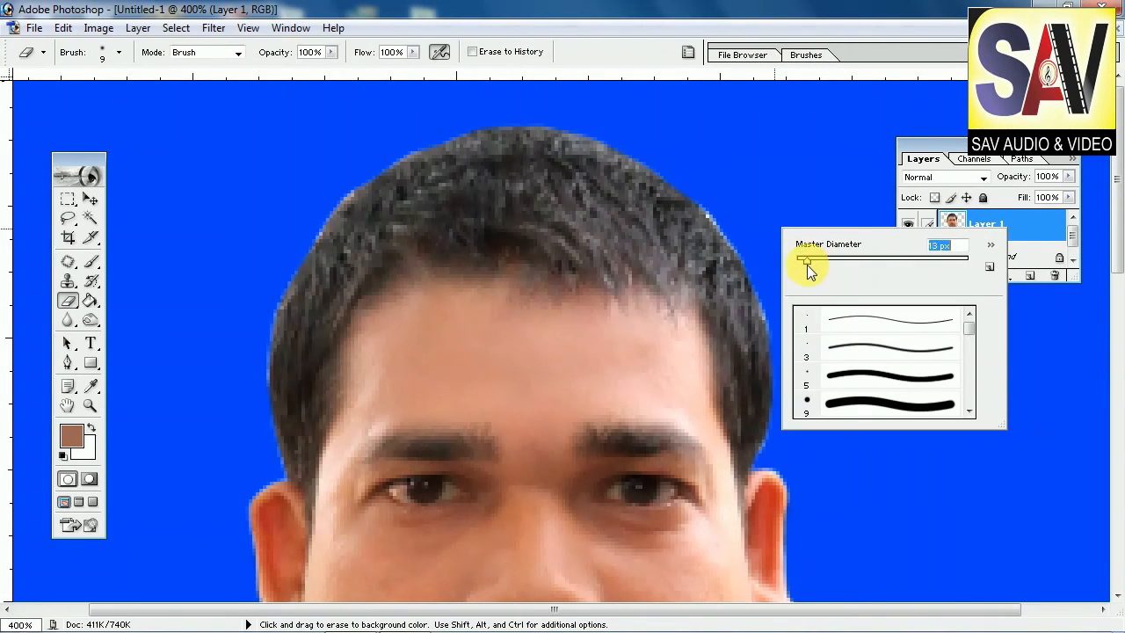
{"action": "left_click", "coordinate": [770, 210]}
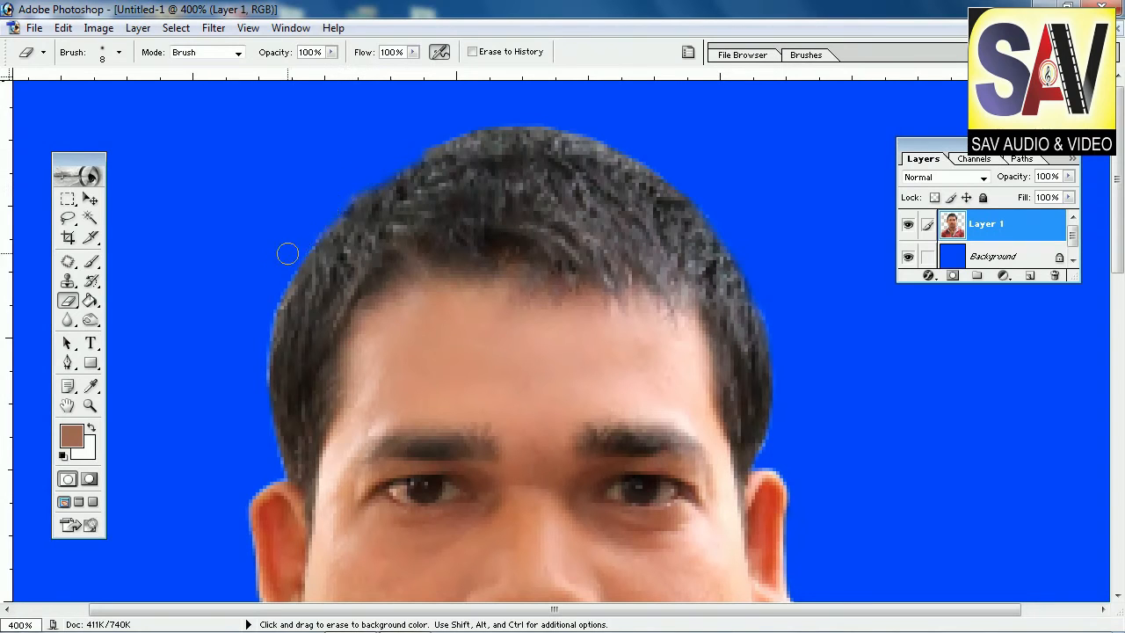
{"action": "scroll", "coordinate": [796, 320], "scroll_direction": "down", "scroll_amount": 4}
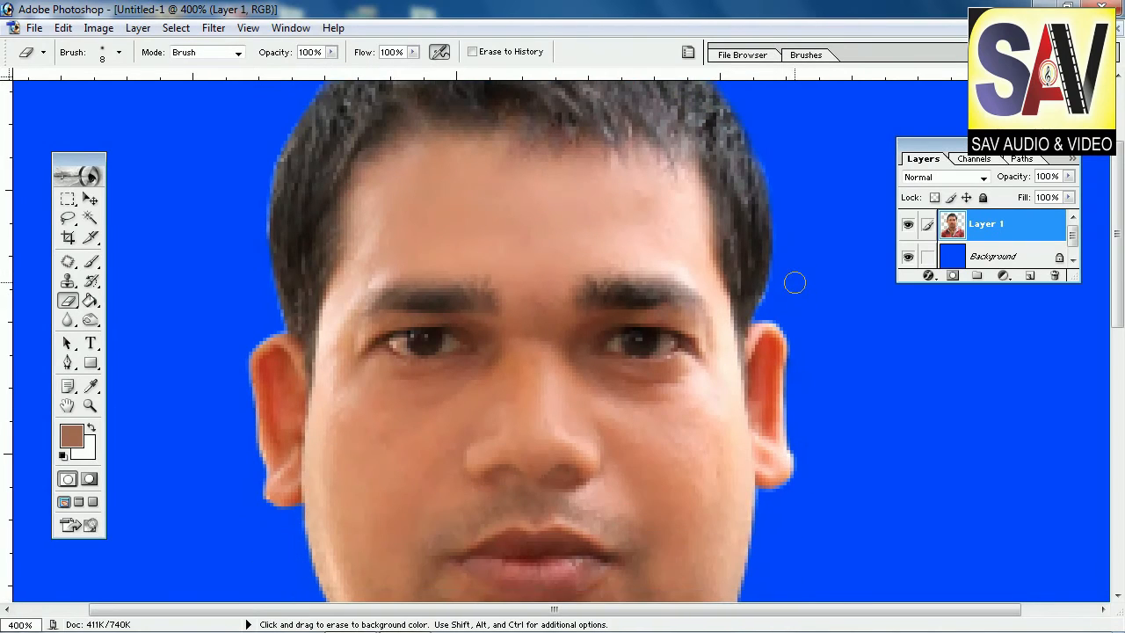
Step: Merge the person layer down onto the blue background
{"action": "key", "text": "ctrl+alt+0"}
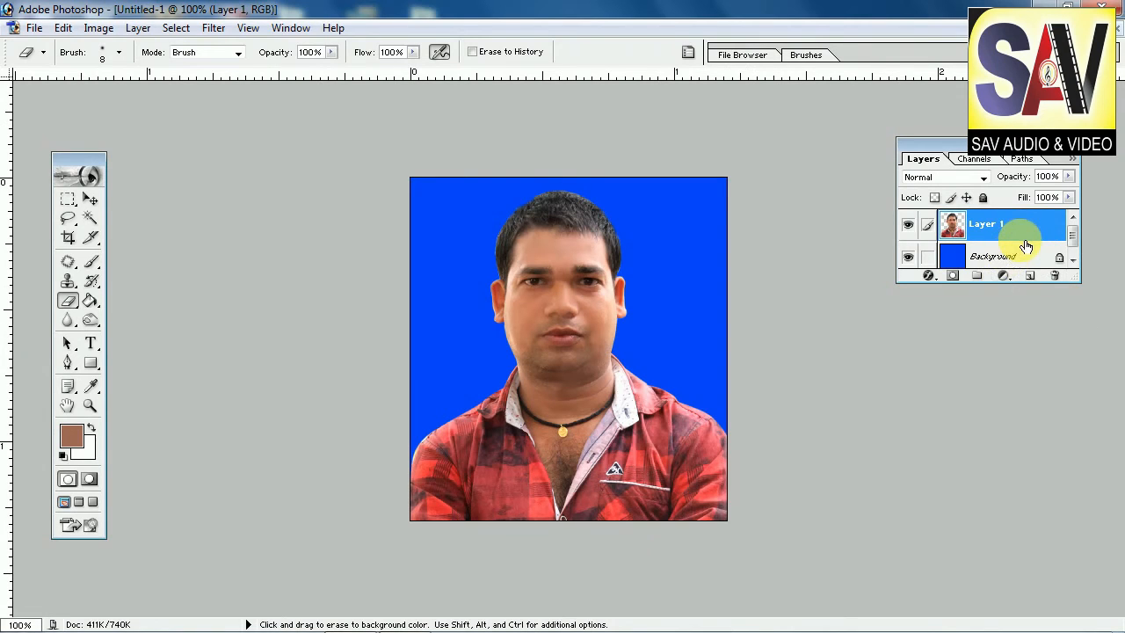
{"action": "key", "text": "ctrl+e"}
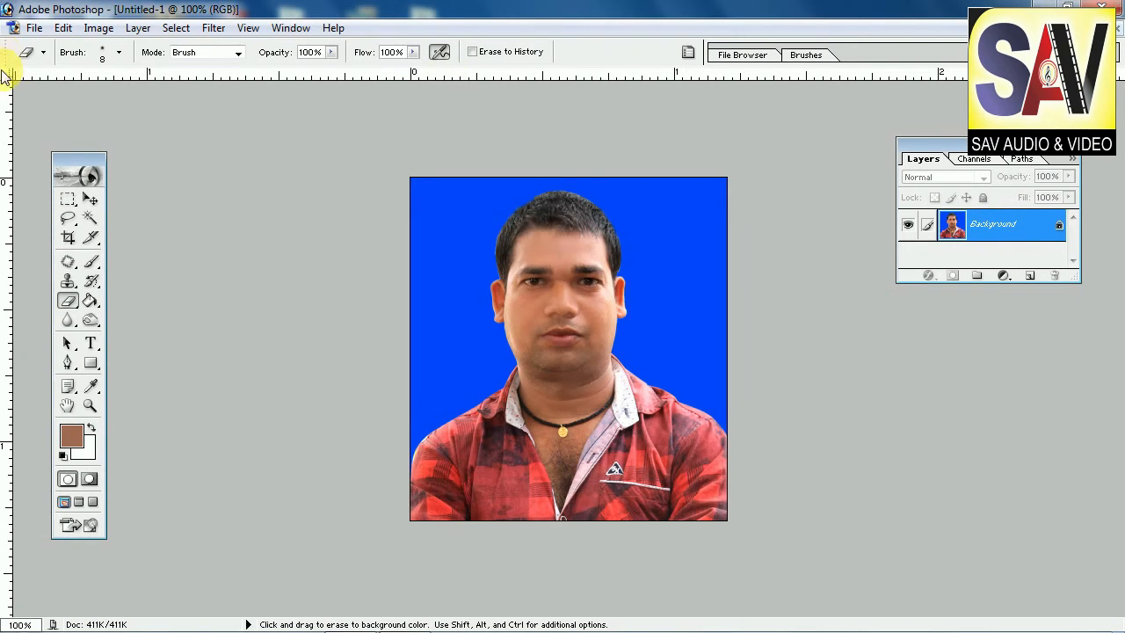
Step: Create a new document using the 4 x 6 inch preset at 300 pixels/inch
{"action": "left_click", "coordinate": [34, 27]}
{"action": "left_click", "coordinate": [79, 52]}
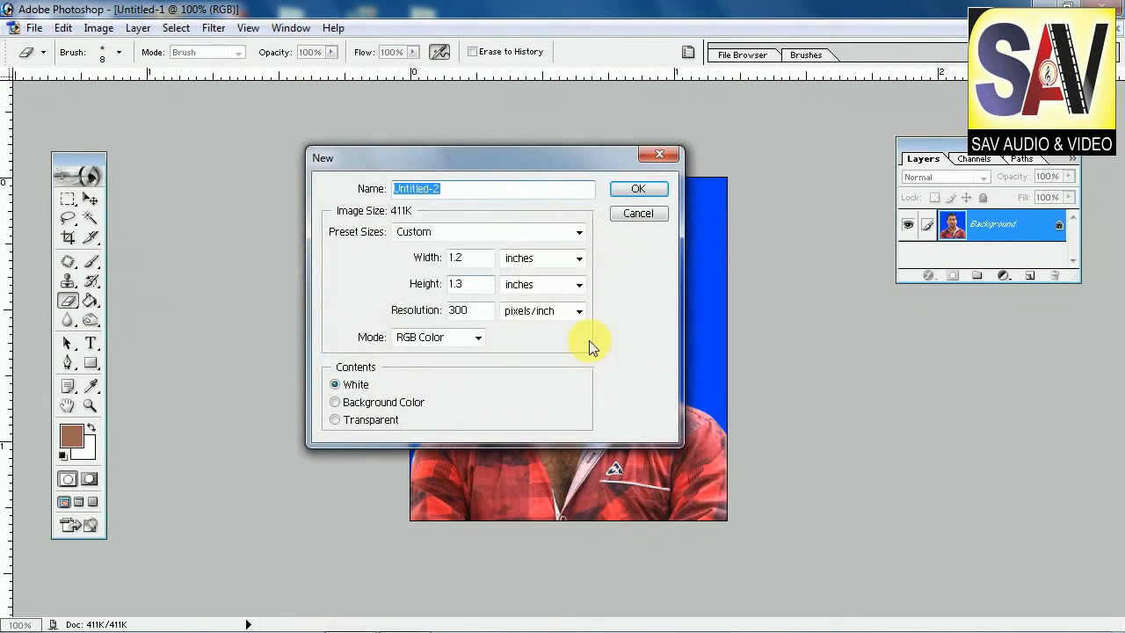
{"action": "left_click", "coordinate": [546, 239]}
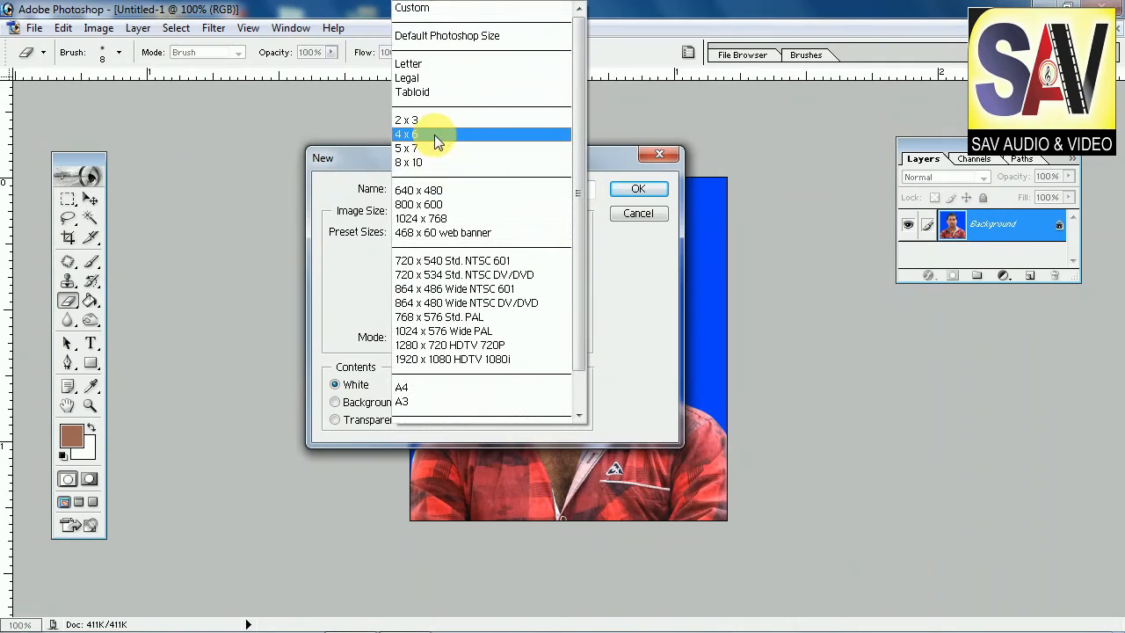
{"action": "left_click", "coordinate": [435, 134]}
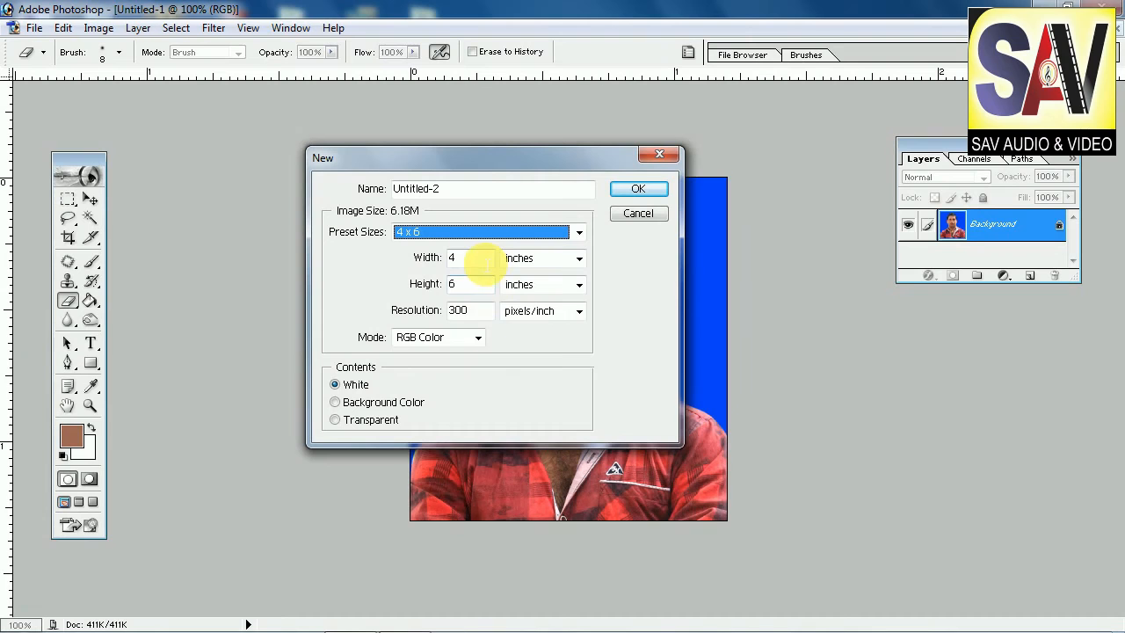
{"action": "left_click", "coordinate": [637, 189]}
Step: Move the finished passport photo into the new 4 x 6 document and place it in the top-left corner
{"action": "left_click_drag", "start_coordinate": [150, 114], "coordinate": [334, 132]}
{"action": "left_click", "coordinate": [90, 200]}
{"action": "left_click", "coordinate": [725, 383]}
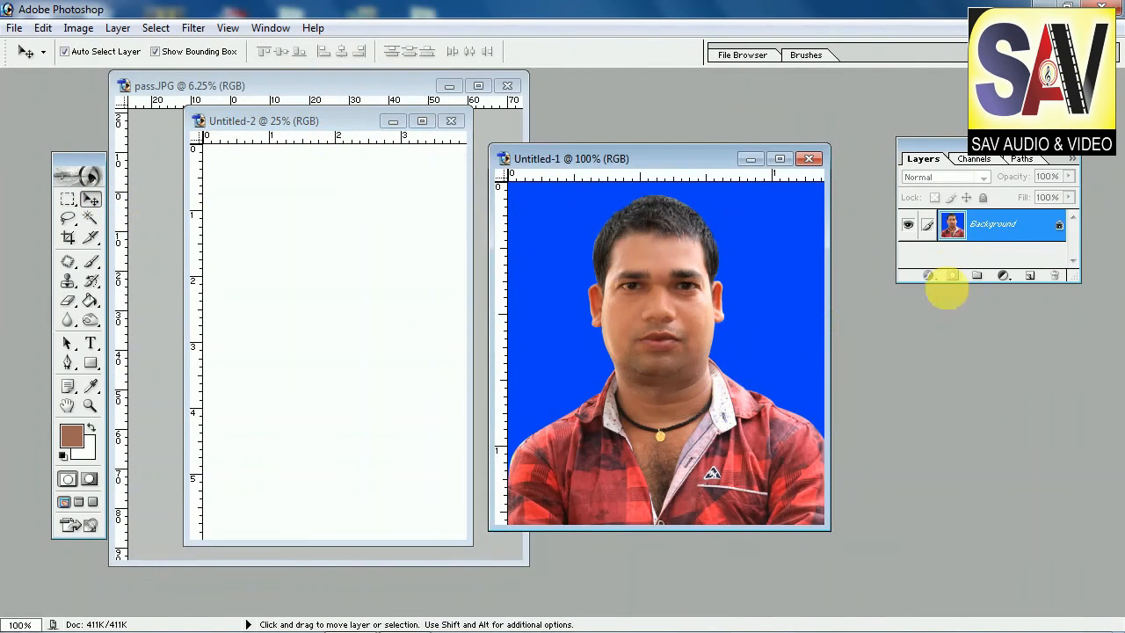
{"action": "left_click_drag", "start_coordinate": [662, 312], "coordinate": [284, 243]}
{"action": "left_click", "coordinate": [422, 120]}
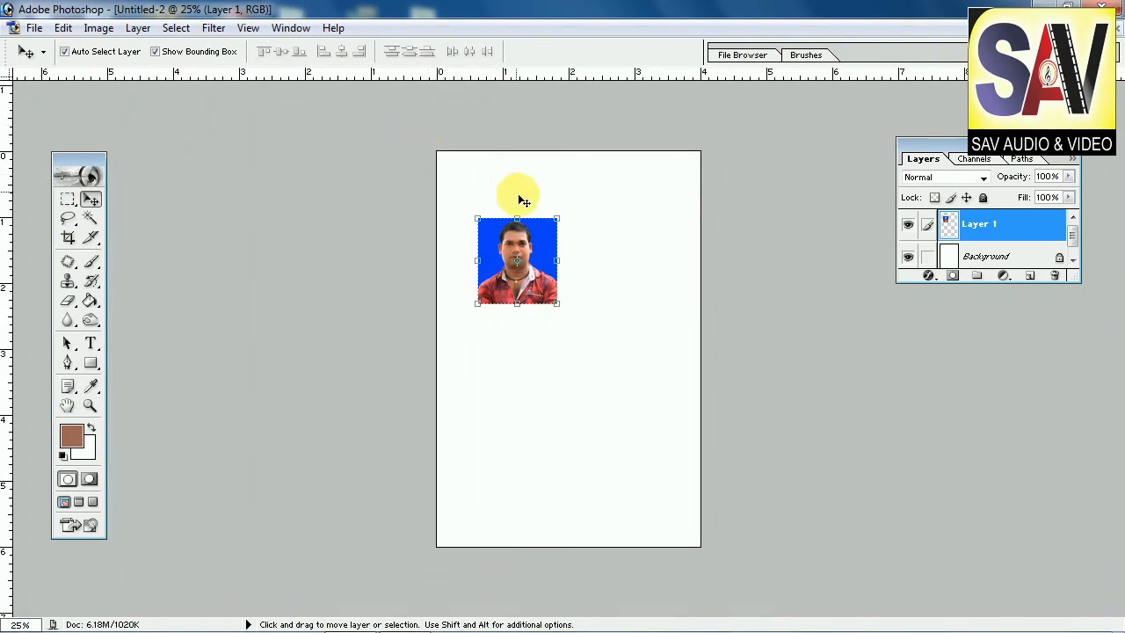
{"action": "left_click_drag", "start_coordinate": [519, 255], "coordinate": [480, 201]}
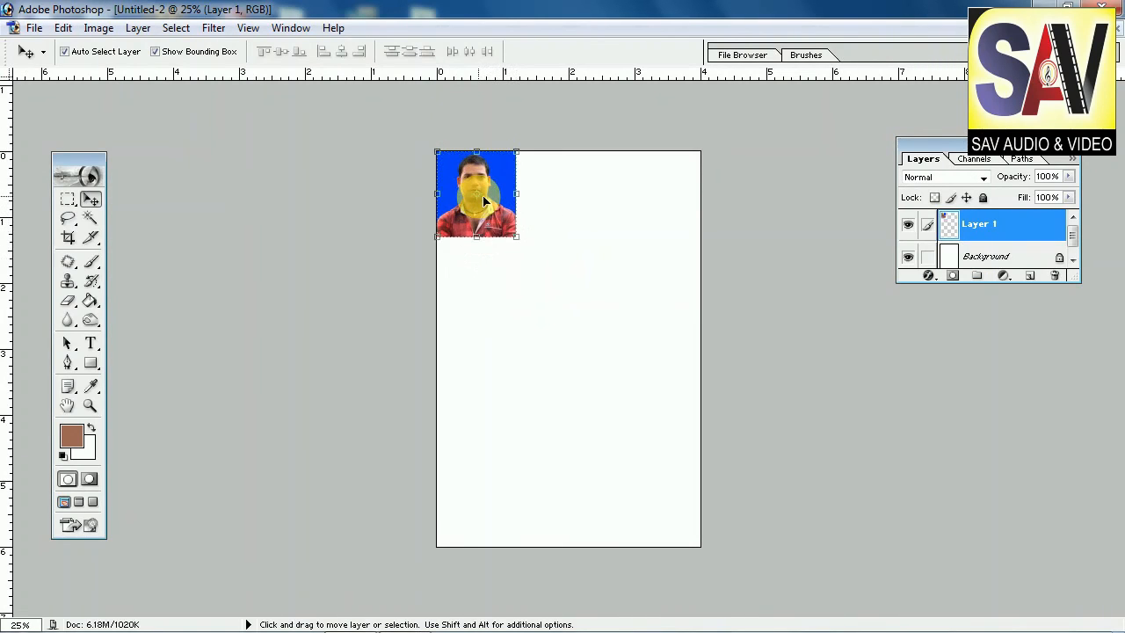
Step: Rotate the passport photo 90° clockwise with Free Transform and commit the rotation
{"action": "key", "text": "ctrl+t"}
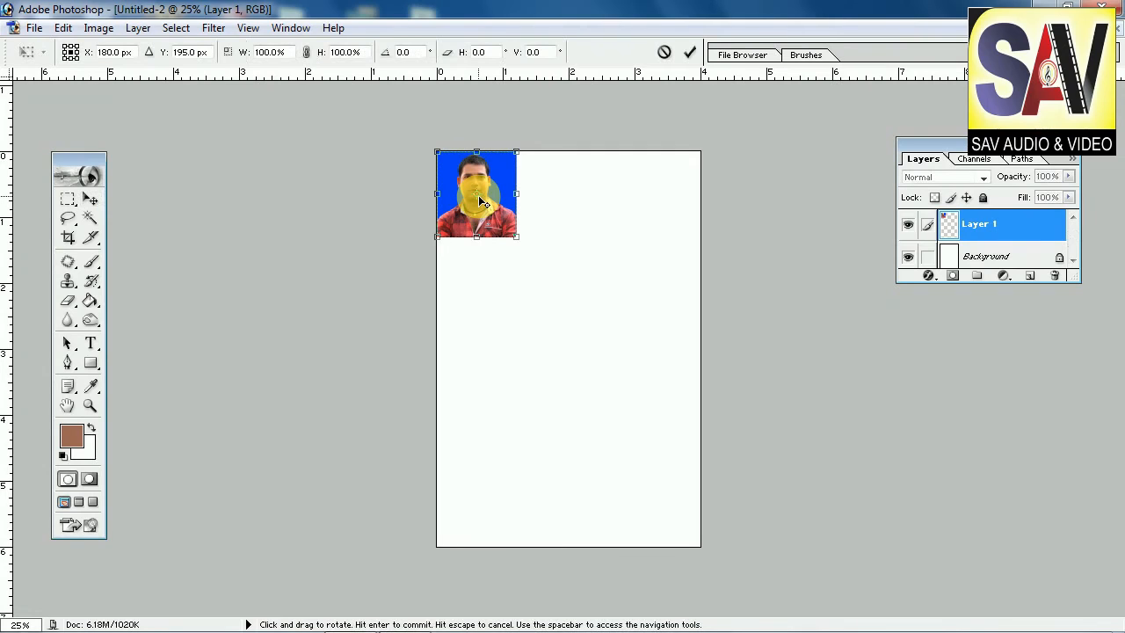
{"action": "right_click", "coordinate": [480, 201]}
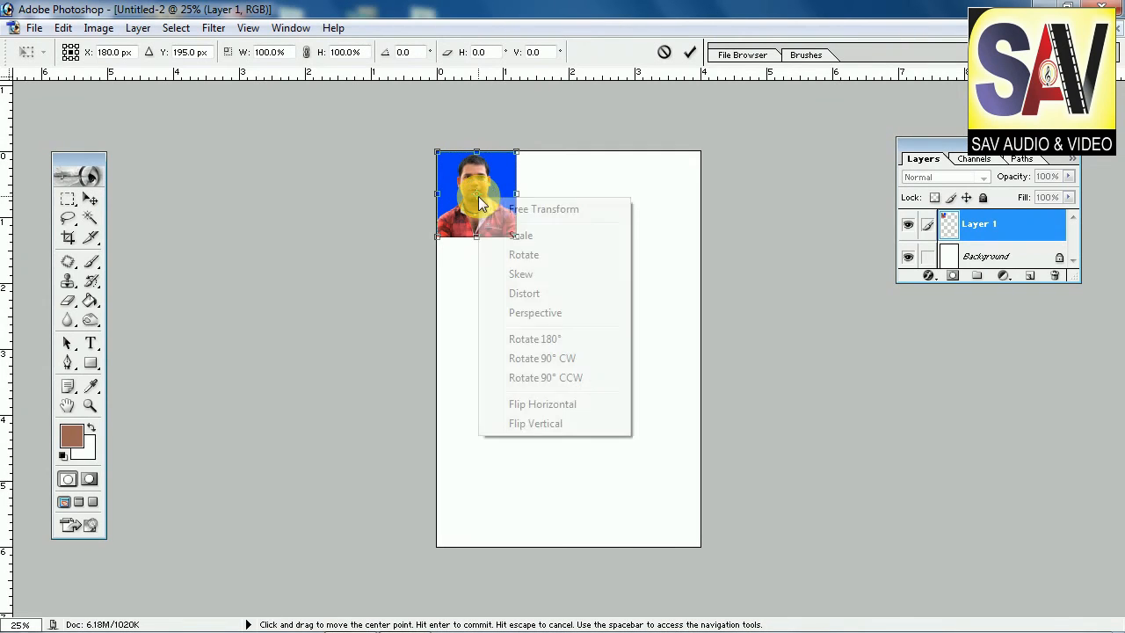
{"action": "left_click", "coordinate": [577, 358]}
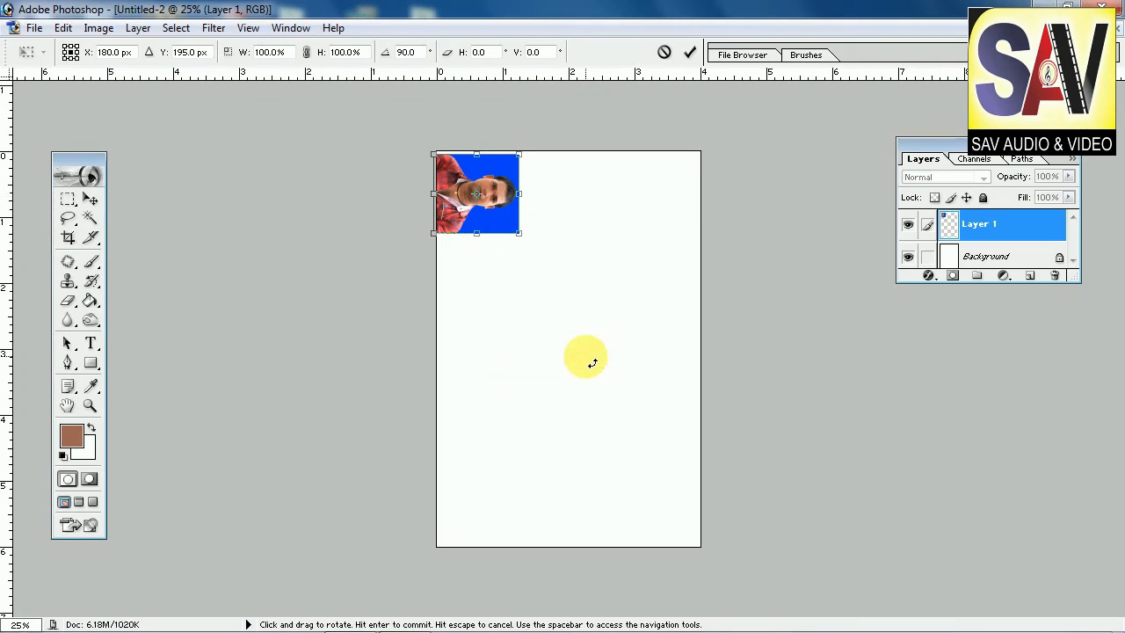
{"action": "key", "text": "Return"}
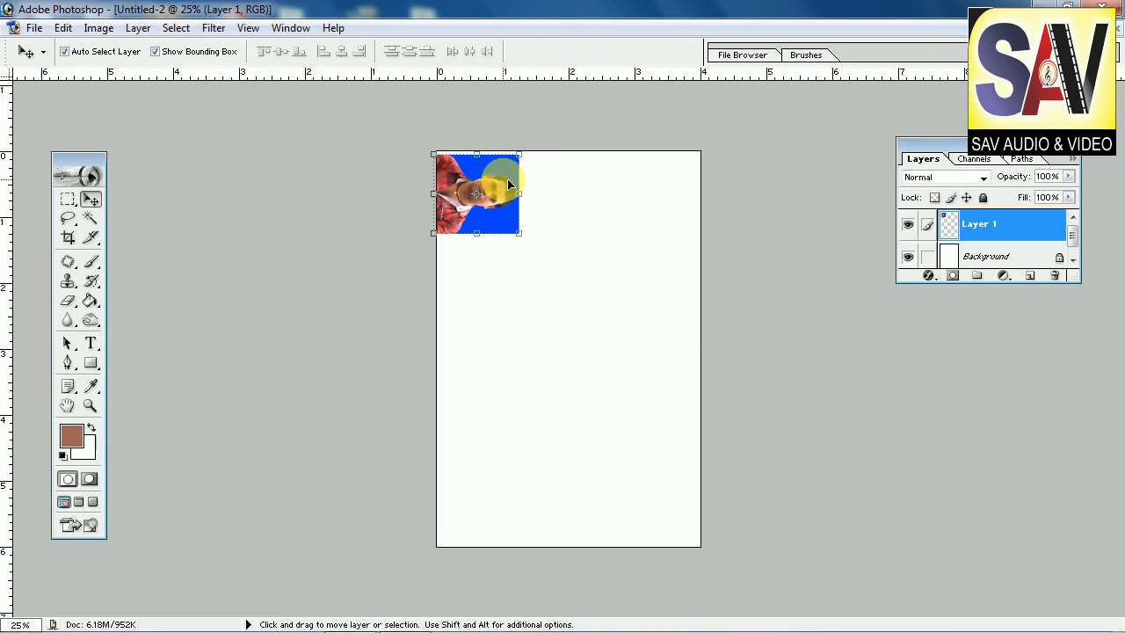
Step: Duplicate the photo and place the copy beside the original in the top row, nudging it into line
{"action": "mouse_move", "coordinate": [488, 170]}
{"action": "left_mouse_down"}
{"action": "mouse_move", "coordinate": [496, 179]}
{"action": "mouse_move", "coordinate": [493, 166]}
{"action": "left_mouse_up"}
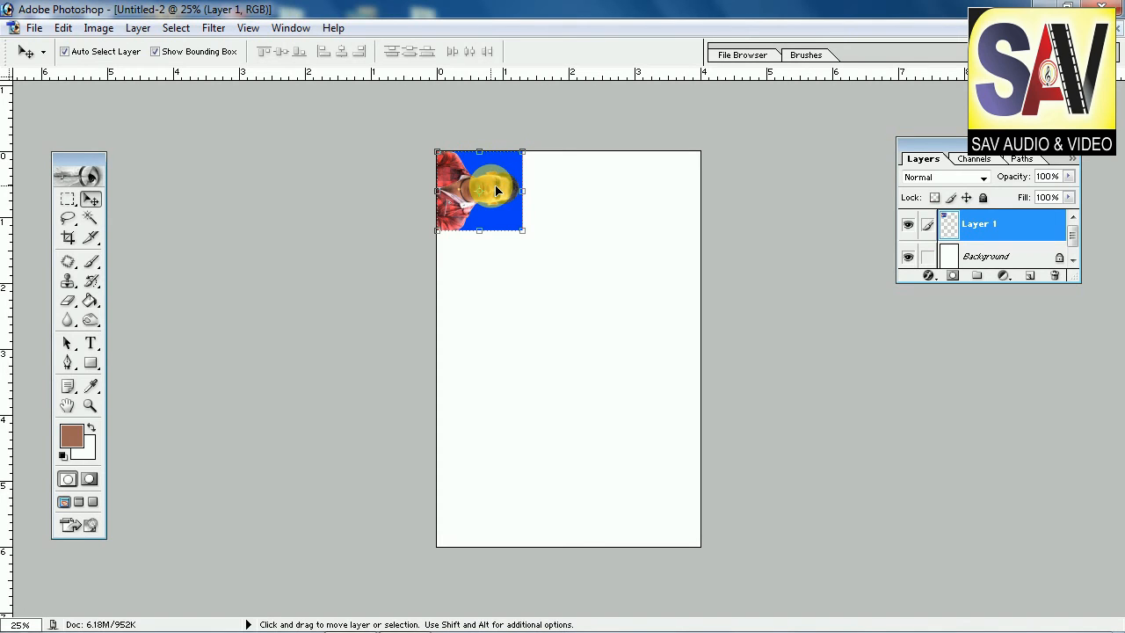
{"action": "left_click_drag", "start_coordinate": [496, 190], "coordinate": [589, 191]}
{"action": "key", "text": "Left"}
{"action": "key", "text": "Left"}
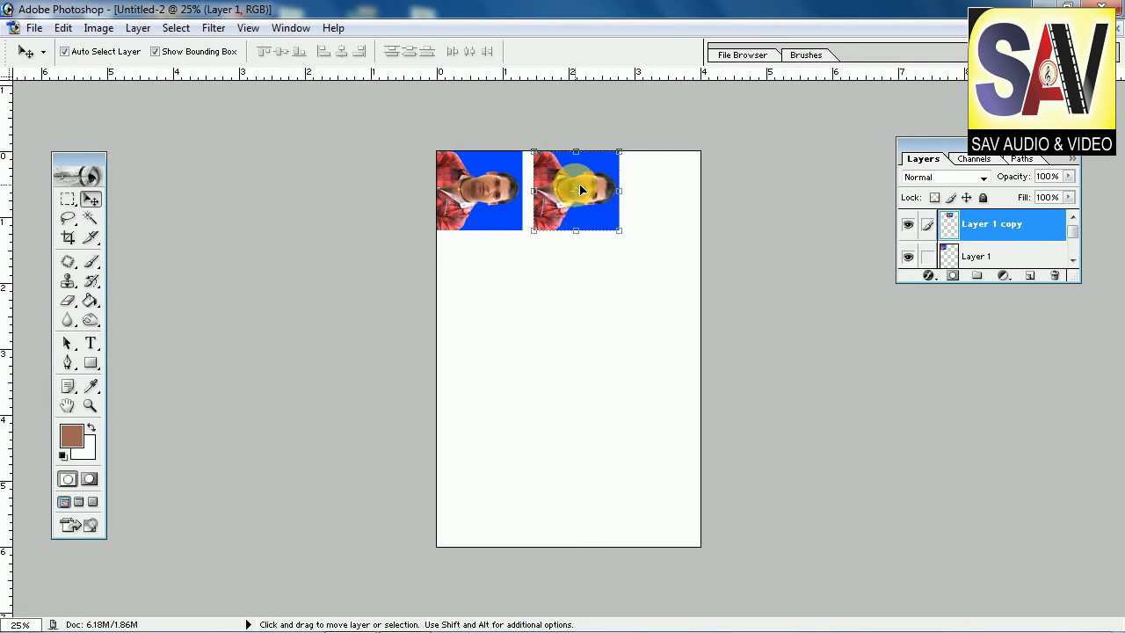
{"action": "key", "text": "Left"}
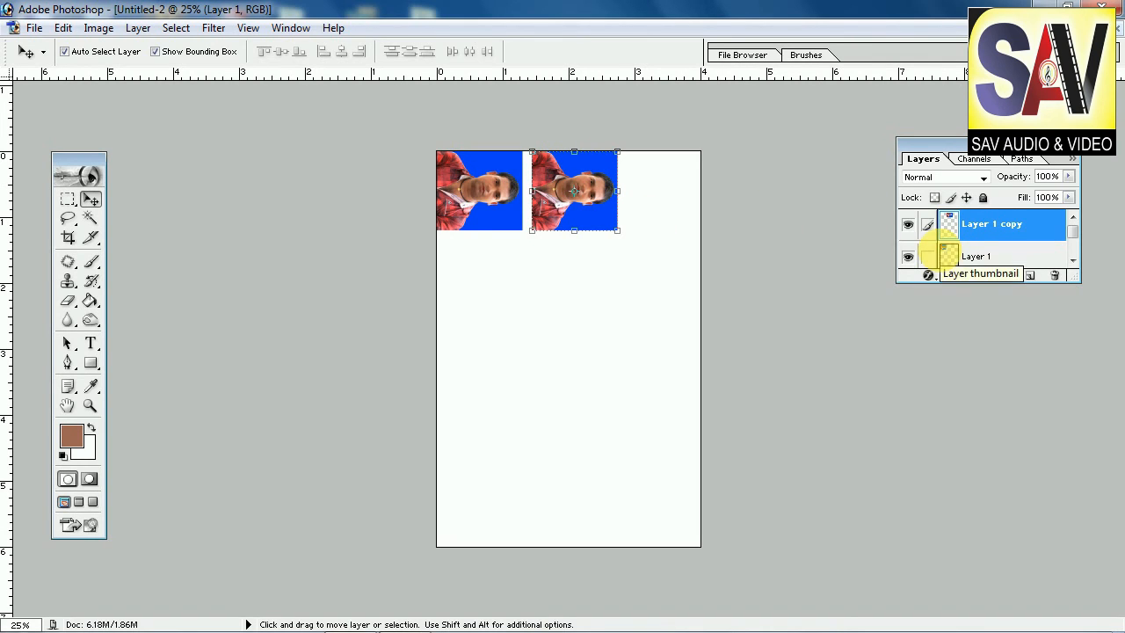
Step: Merge the duplicated photo layer down into the original photo layer
{"action": "key", "text": "ctrl+e"}
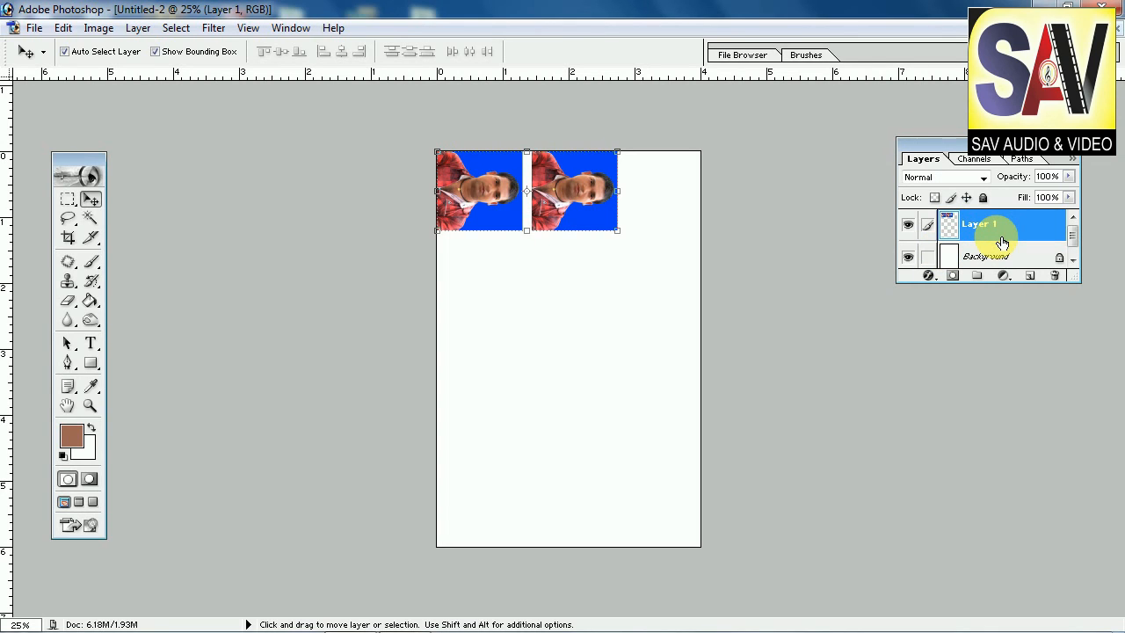
{"action": "key", "text": "ctrl+z"}
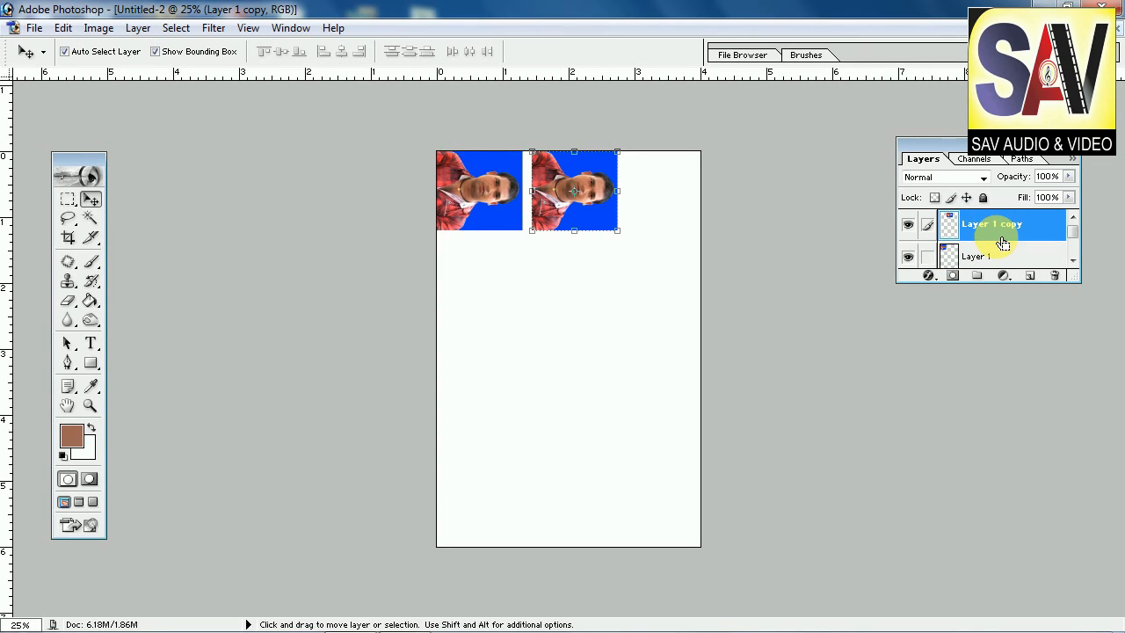
{"action": "key", "text": "ctrl+z"}
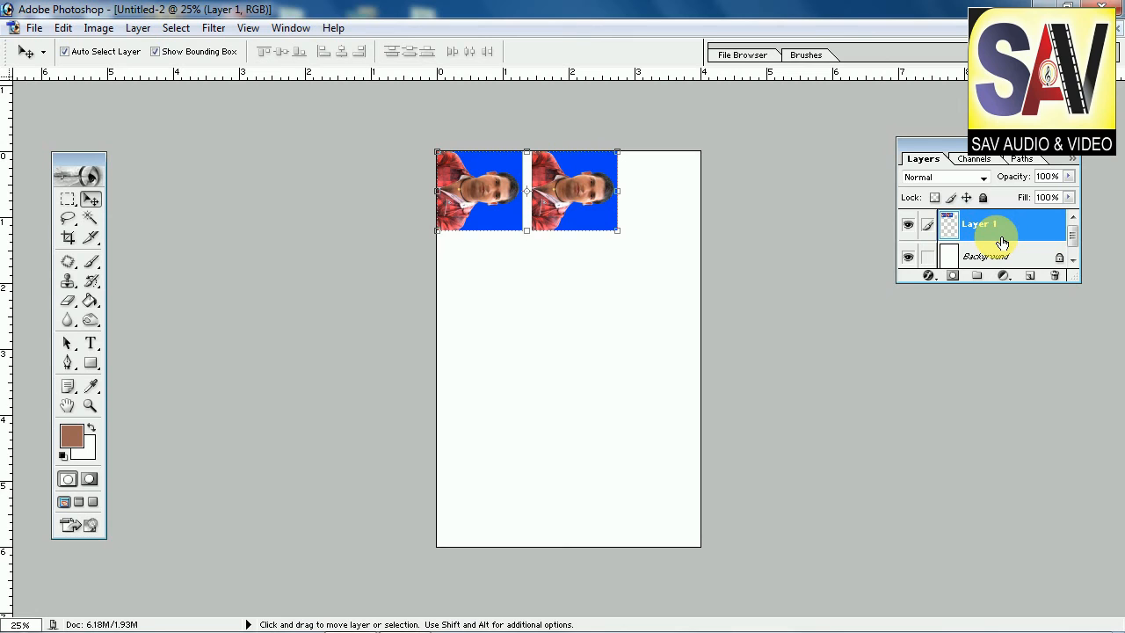
Step: Duplicate the row of photos downward twice, merging each copy, to build four rows of two photos
{"action": "left_click_drag", "start_coordinate": [559, 187], "coordinate": [568, 277]}
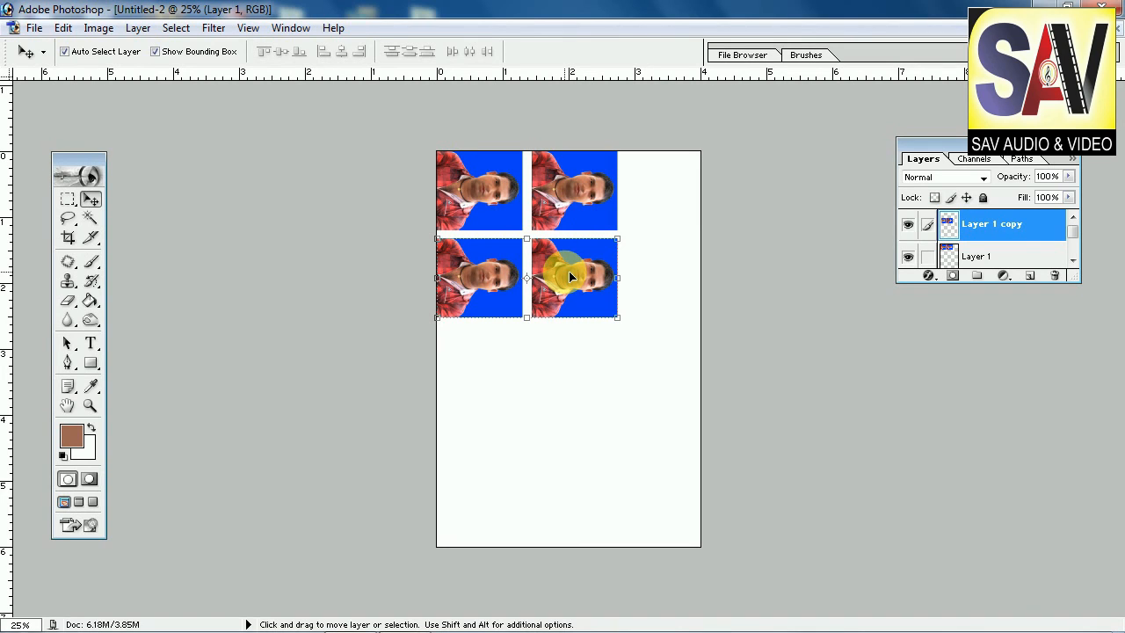
{"action": "key", "text": "ctrl+e"}
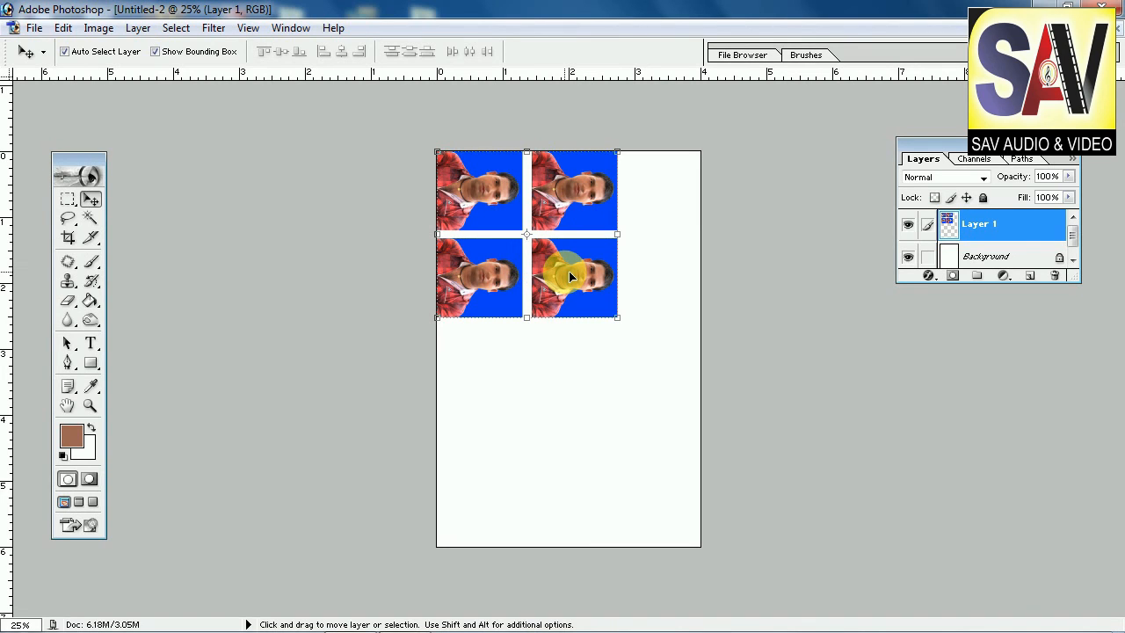
{"action": "left_click_drag", "start_coordinate": [565, 211], "coordinate": [568, 384]}
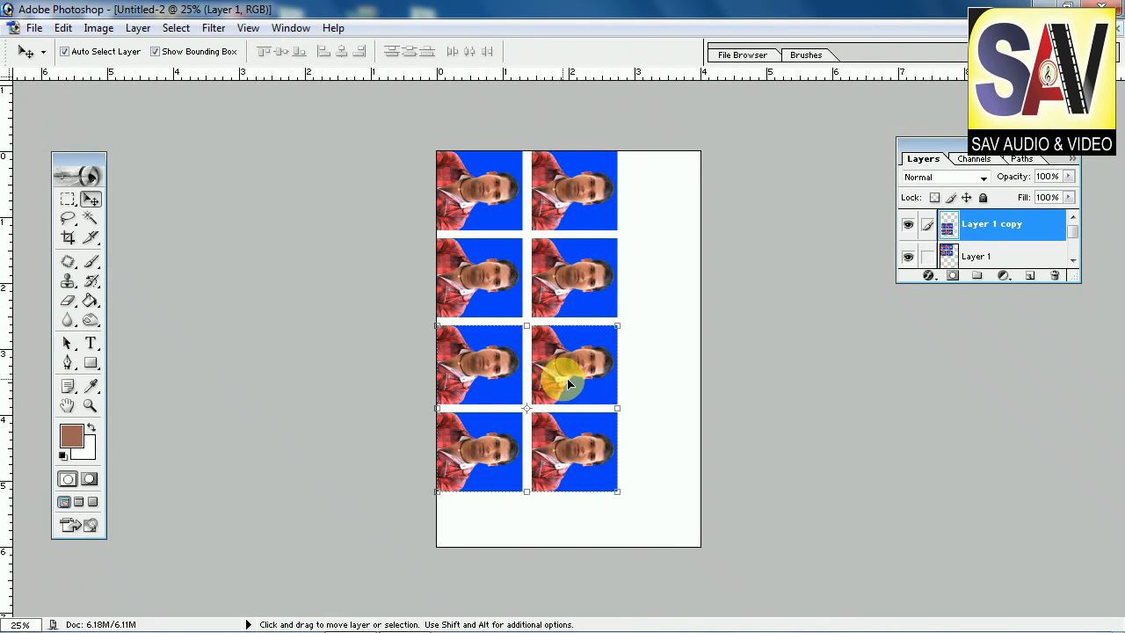
{"action": "key", "text": "ctrl+e"}
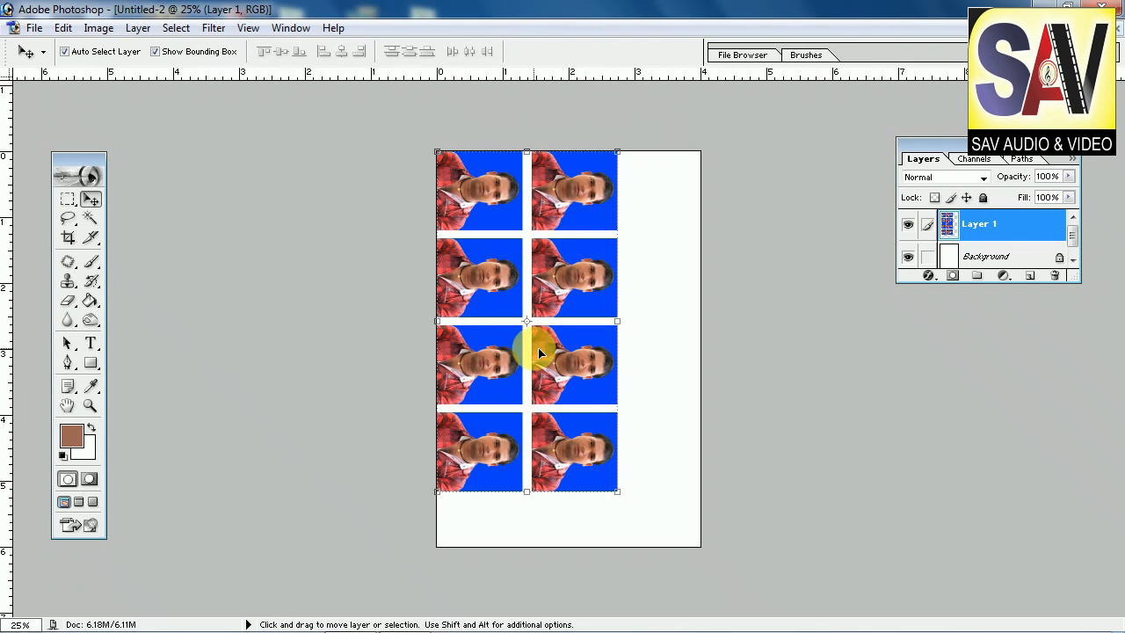
Step: Reposition the photo grid on the sheet and scale it to about 127% width and 105% height to fill the page
{"action": "left_click_drag", "start_coordinate": [591, 199], "coordinate": [610, 220]}
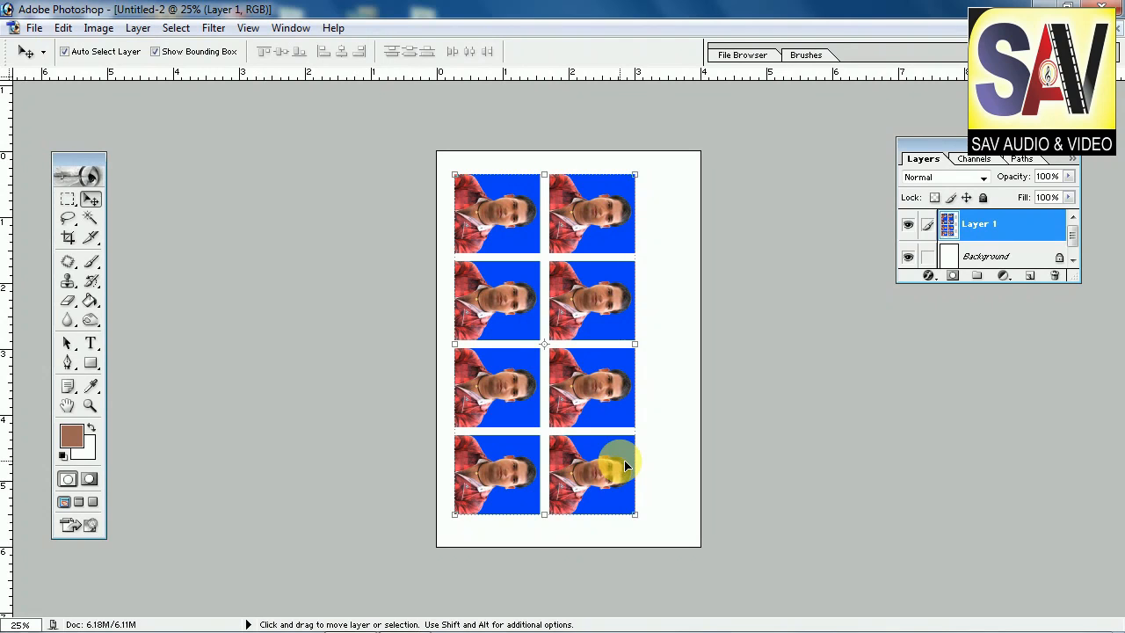
{"action": "left_click_drag", "start_coordinate": [642, 521], "coordinate": [683, 527]}
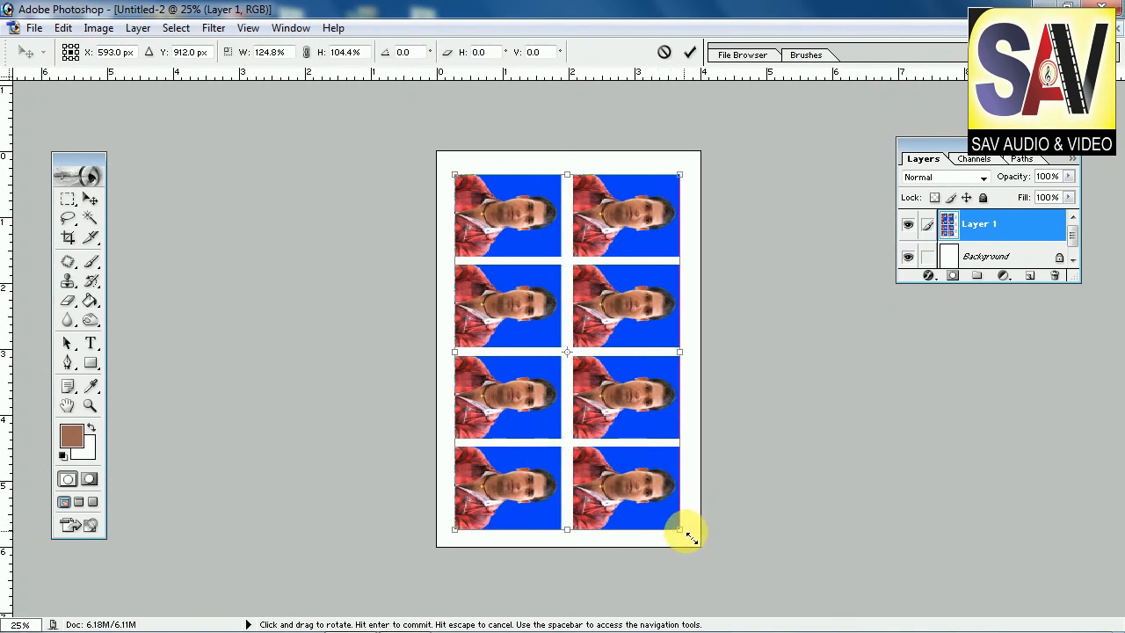
{"action": "mouse_move", "coordinate": [658, 314]}
{"action": "left_mouse_down"}
{"action": "mouse_move", "coordinate": [659, 276]}
{"action": "mouse_move", "coordinate": [666, 294]}
{"action": "left_mouse_up"}
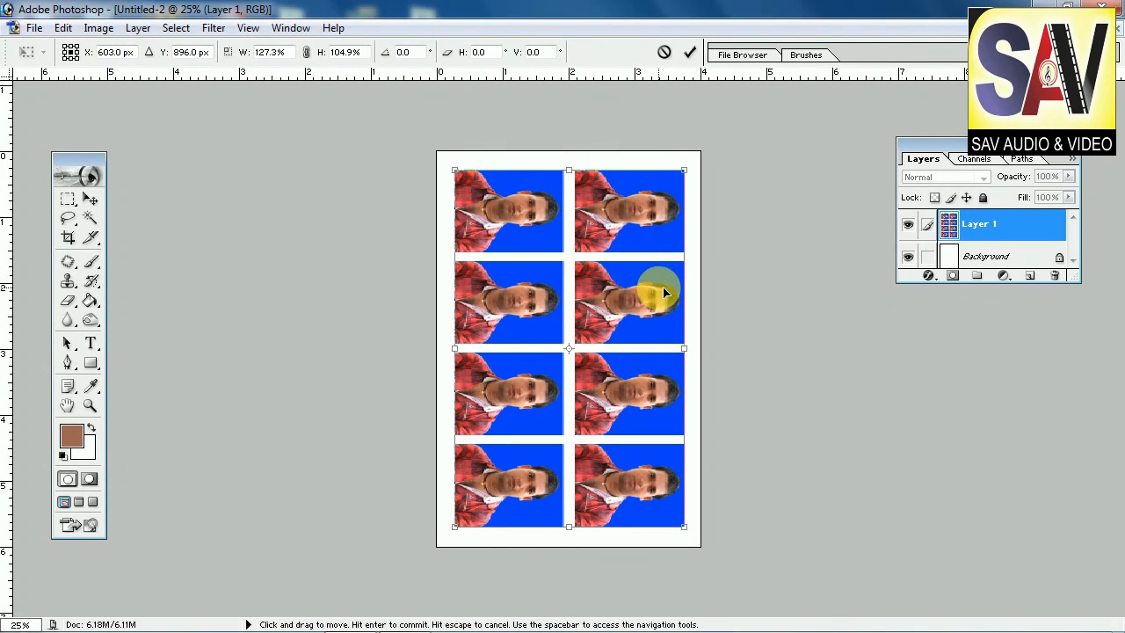
{"action": "key", "text": "Return"}
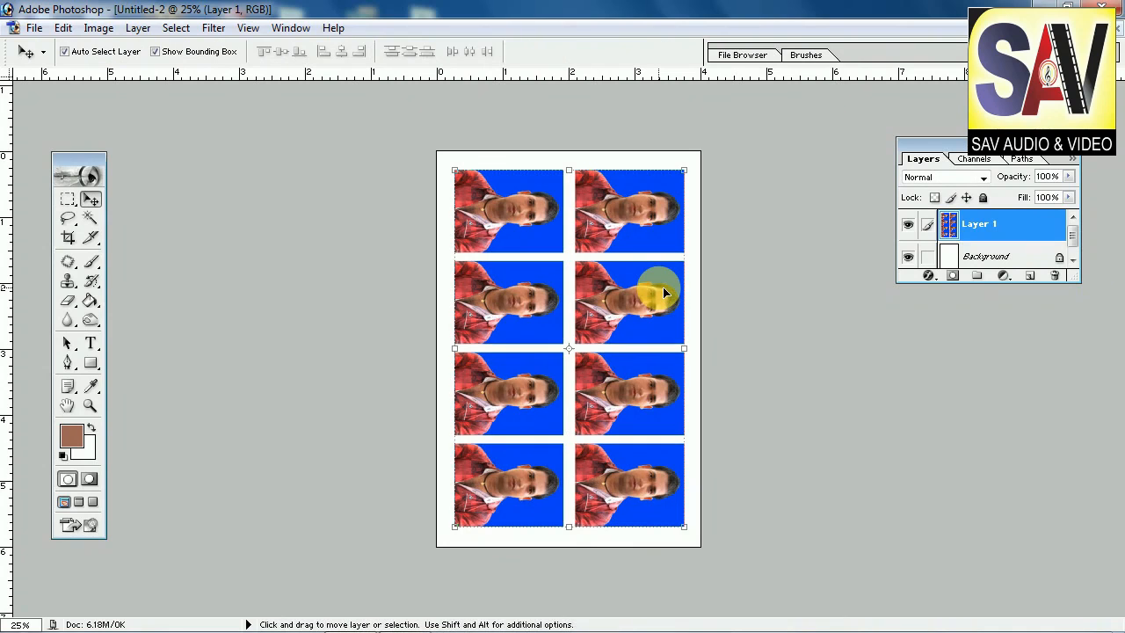
Step: Add a 1 px black Stroke layer style to the photo grid layer
{"action": "key", "text": "ctrl+plus"}
{"action": "key", "text": "ctrl+plus"}
{"action": "key", "text": "ctrl+minus"}
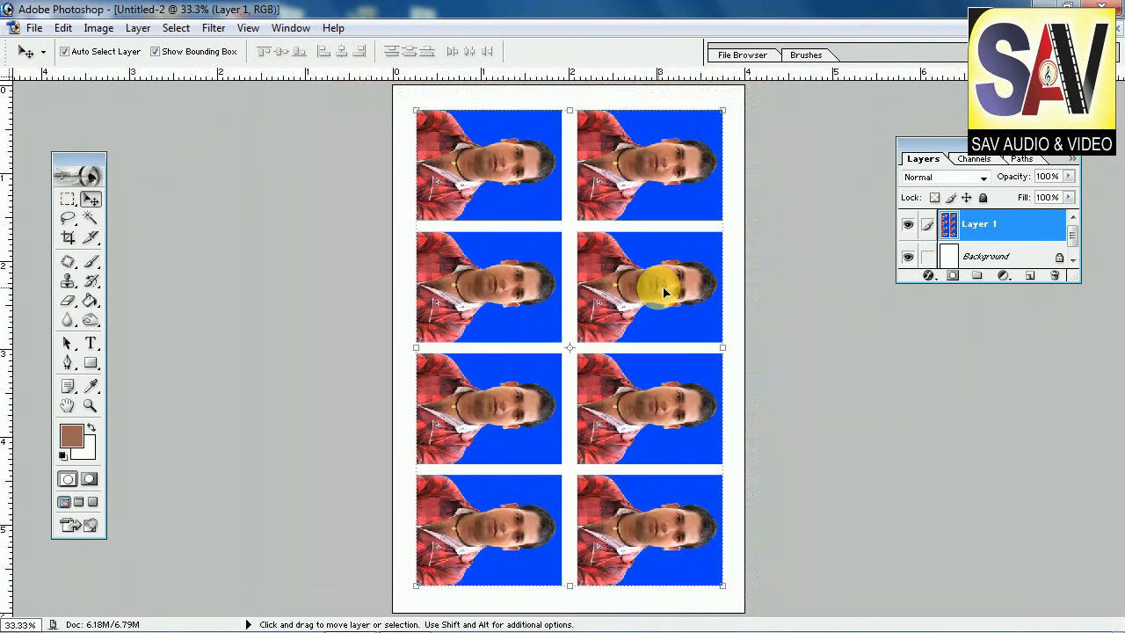
{"action": "left_click", "coordinate": [930, 276]}
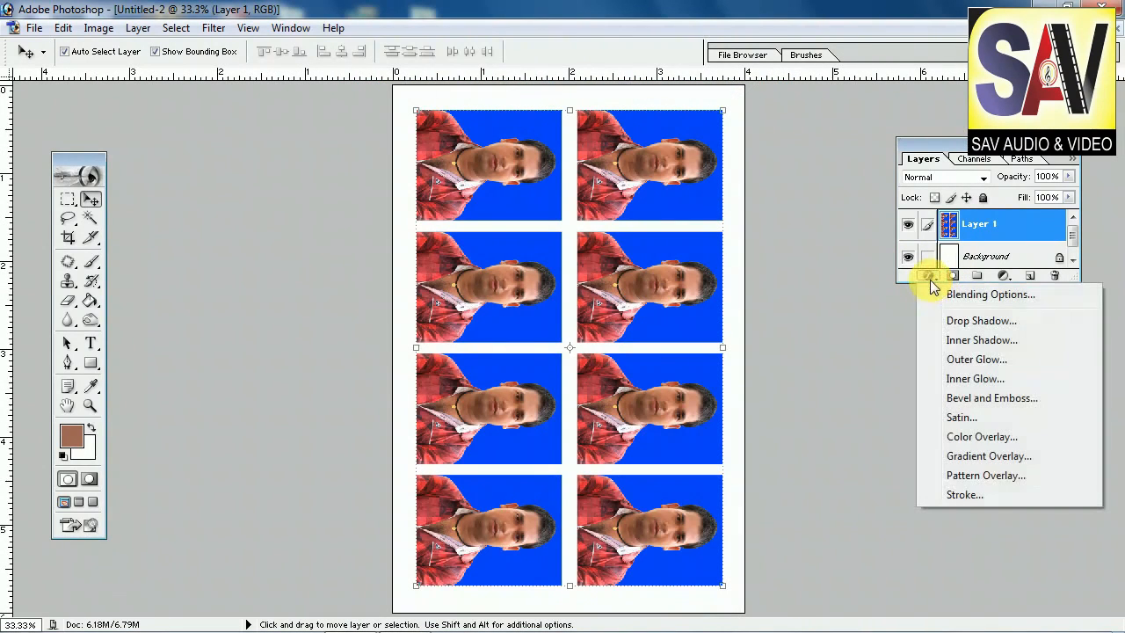
{"action": "left_click", "coordinate": [995, 495]}
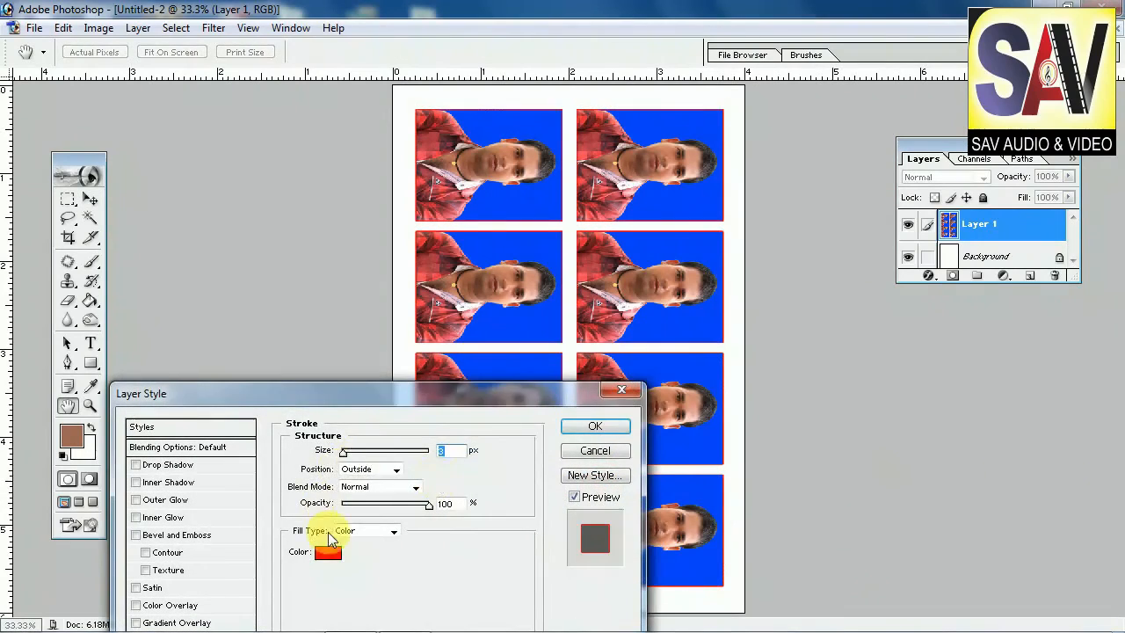
{"action": "left_click", "coordinate": [328, 552]}
{"action": "left_click_drag", "start_coordinate": [478, 527], "coordinate": [497, 575]}
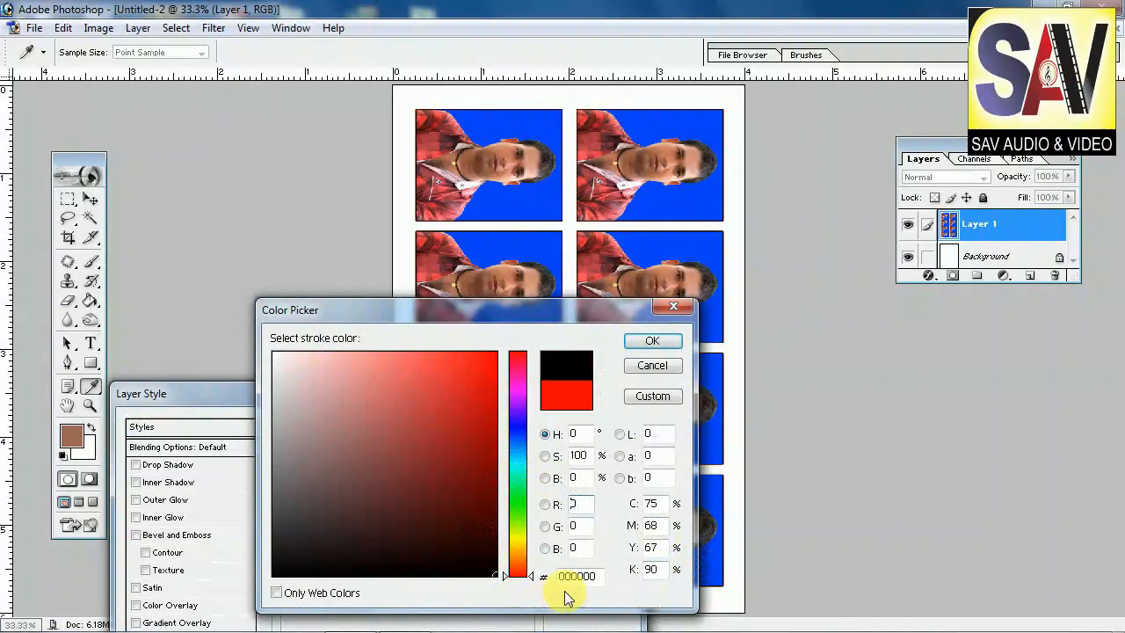
{"action": "left_click", "coordinate": [645, 342]}
{"action": "type", "text": "1"}
{"action": "key", "text": "Return"}
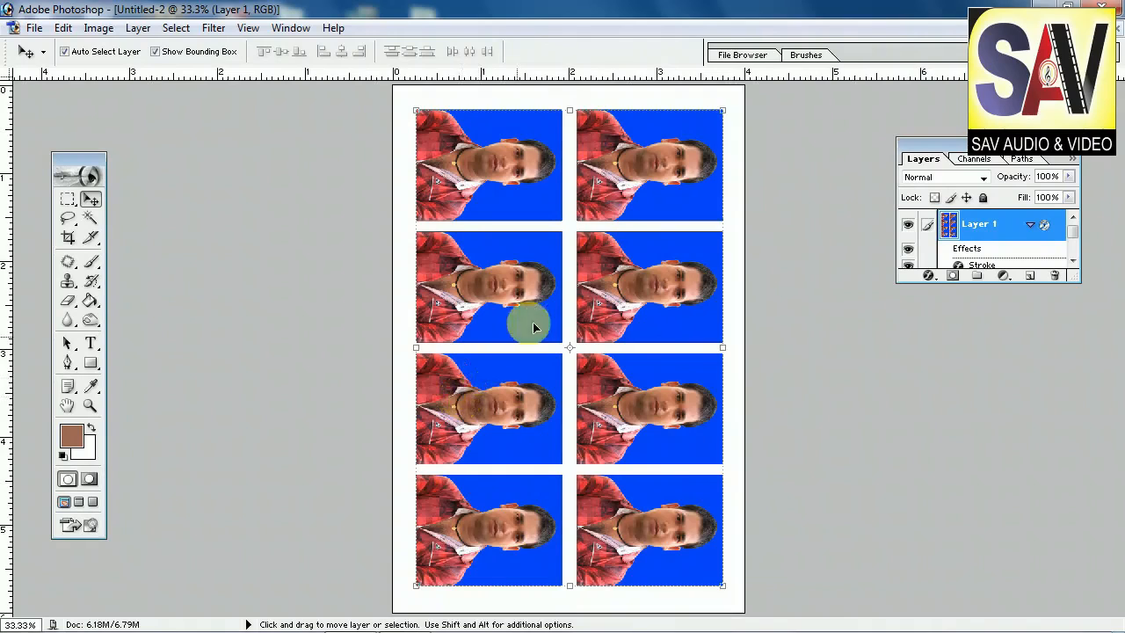
{"action": "scroll", "coordinate": [603, 281], "scroll_direction": "up", "scroll_amount": 1}
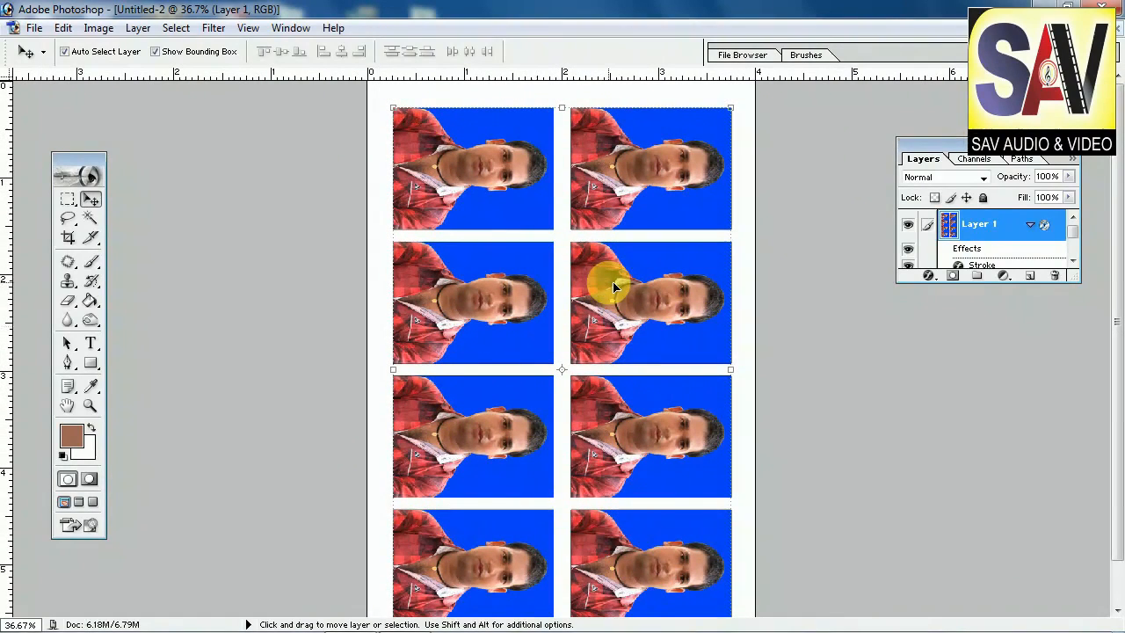
{"action": "scroll", "coordinate": [614, 287], "scroll_direction": "up", "scroll_amount": 1}
{"action": "scroll", "coordinate": [614, 287], "scroll_direction": "up", "scroll_amount": 1}
{"action": "scroll", "coordinate": [614, 288], "scroll_direction": "down", "scroll_amount": 3}
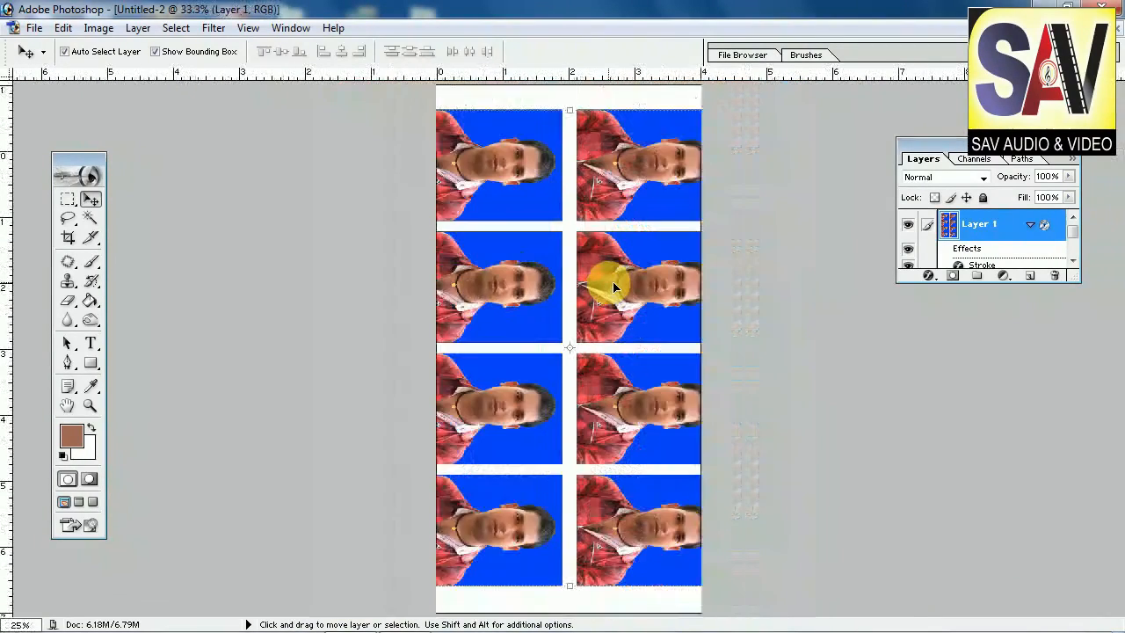